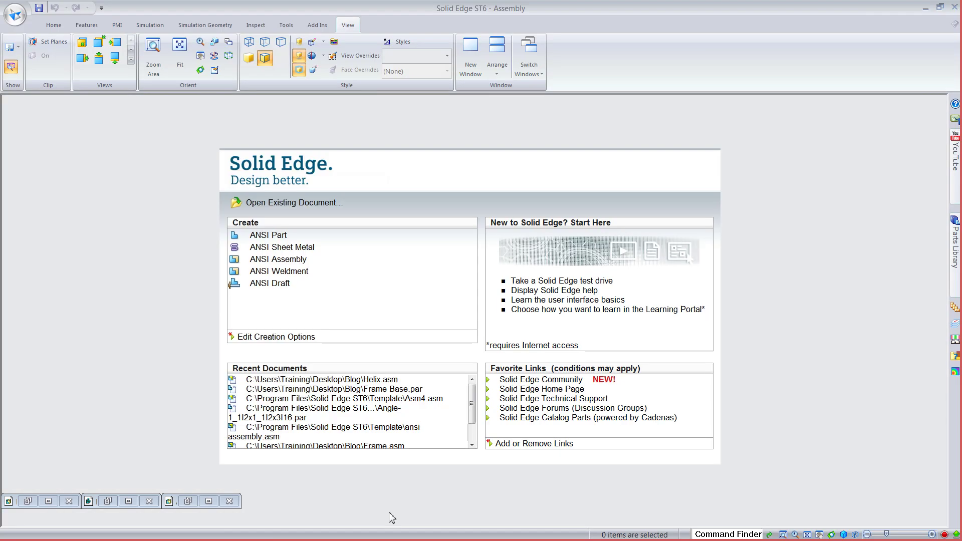
Bring up the blank Asm5 assembly and enter the Frame Design environment.
click(209, 501)
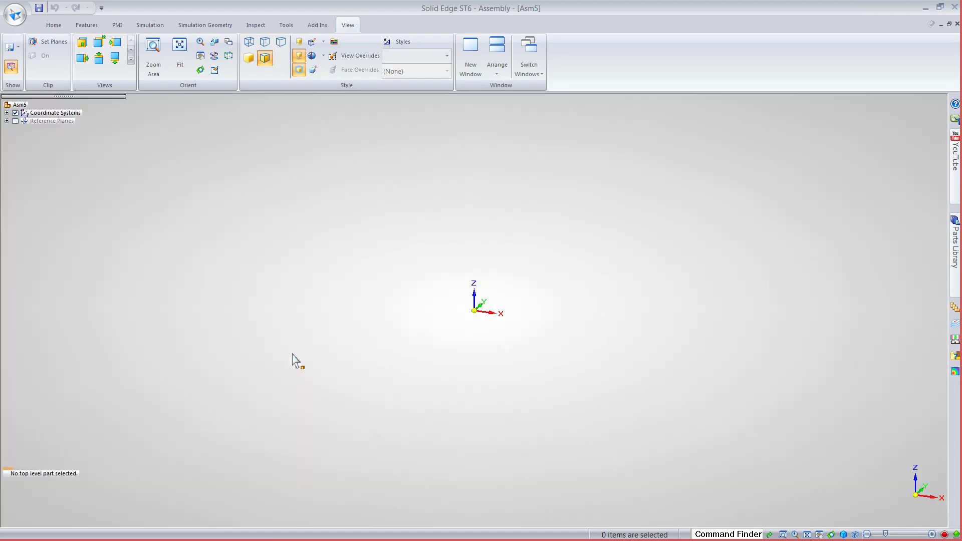
click(289, 23)
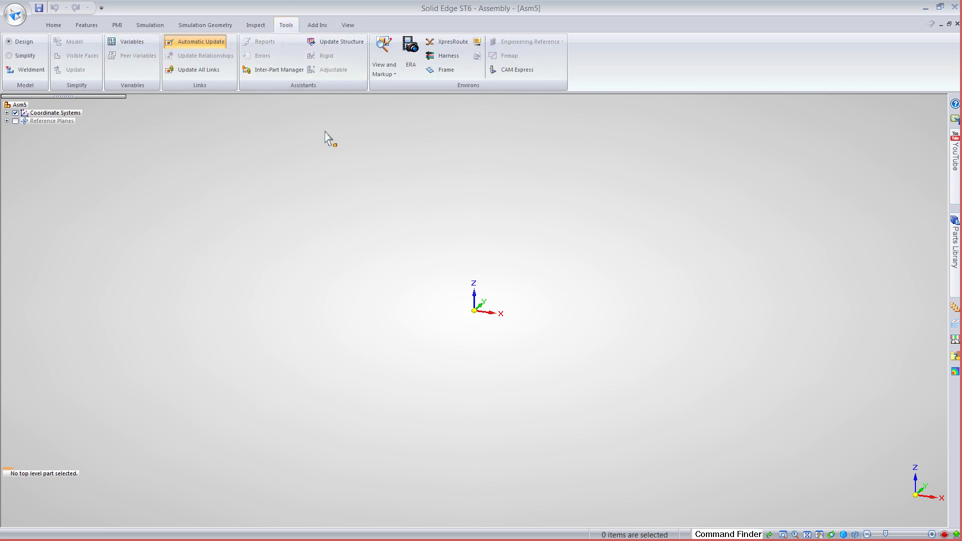
click(444, 69)
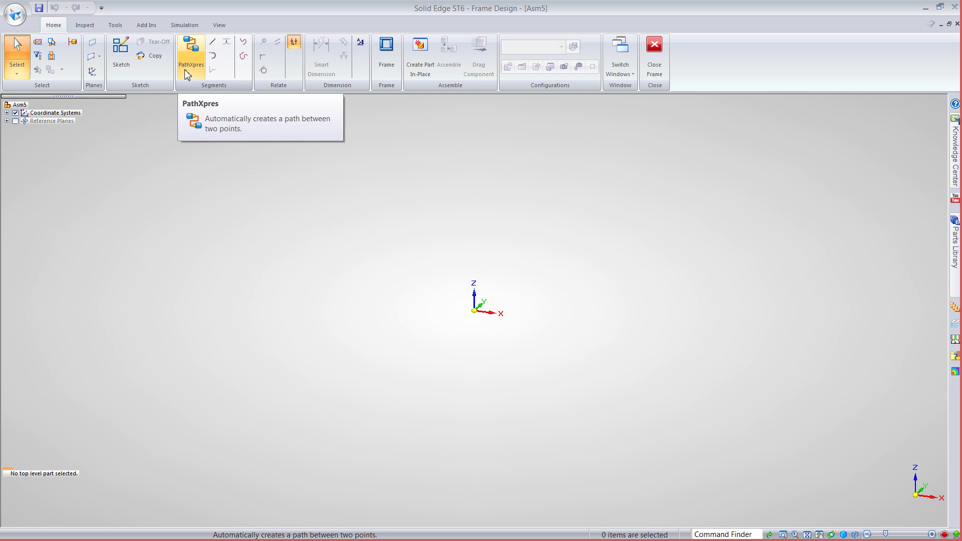
Start a sketch on the XZ plane and draw a rectangle by center at the origin.
click(125, 62)
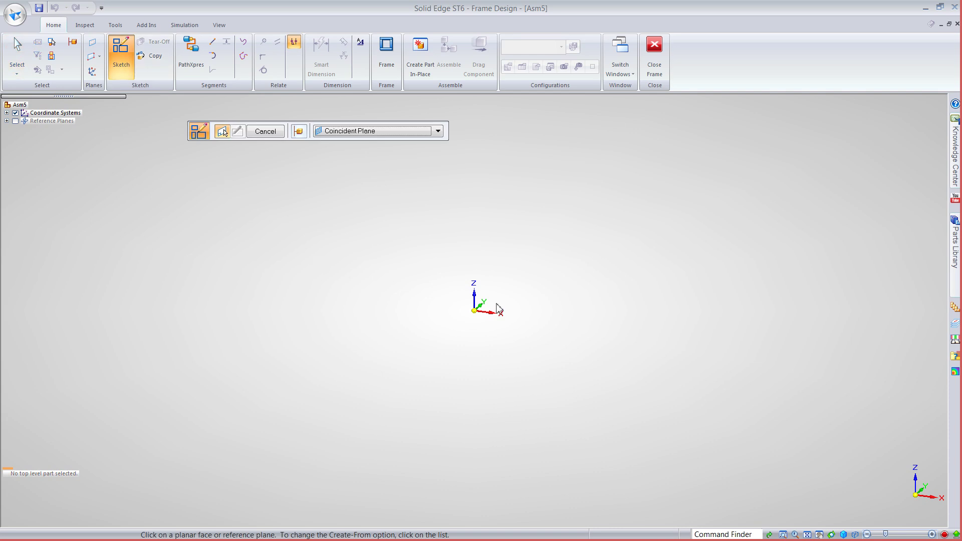
click(554, 331)
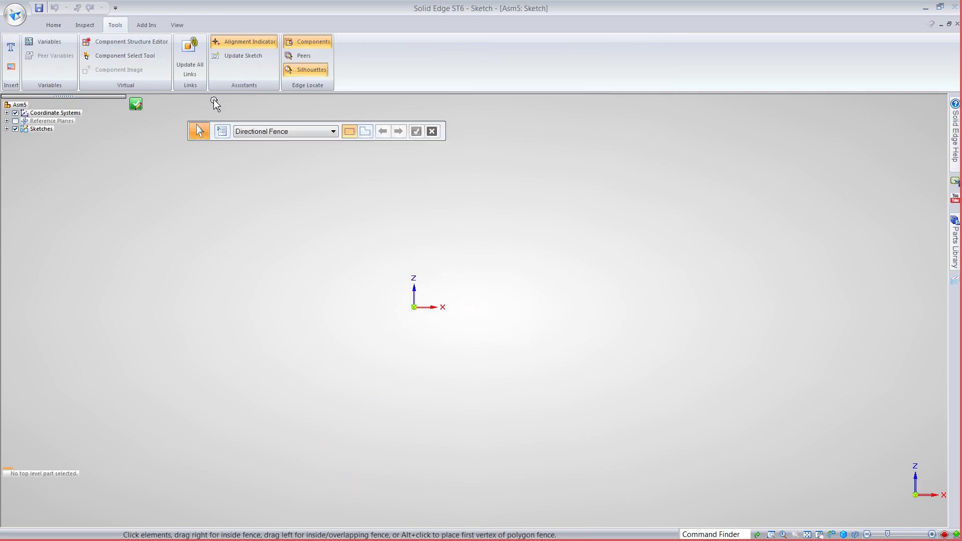
click(53, 25)
click(135, 56)
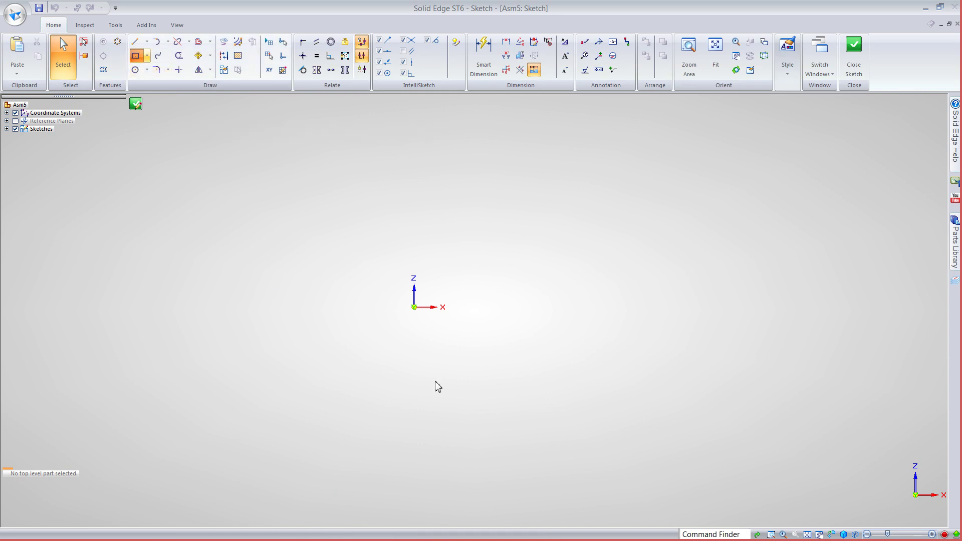
mouse_move(414, 307)
mouse_down()
mouse_move(554, 209)
mouse_move(591, 198)
mouse_up()
Dimension the rectangle's top edge and set its length to 30 inches.
click(496, 51)
click(496, 51)
click(527, 198)
click(530, 175)
text(30)
key(Return)
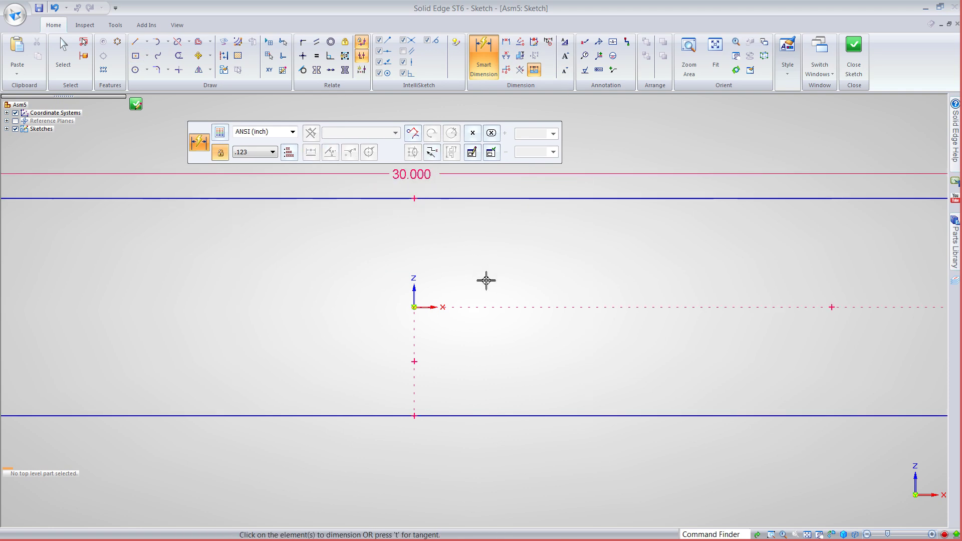
Dimension the rectangle's vertical side, set it to 24 inches, and finish the sketch.
key(Escape)
key(ctrl+shift+a)
key(d)
click(114, 274)
click(93, 276)
text(24)
key(Return)
key(ctrl+shift+a)
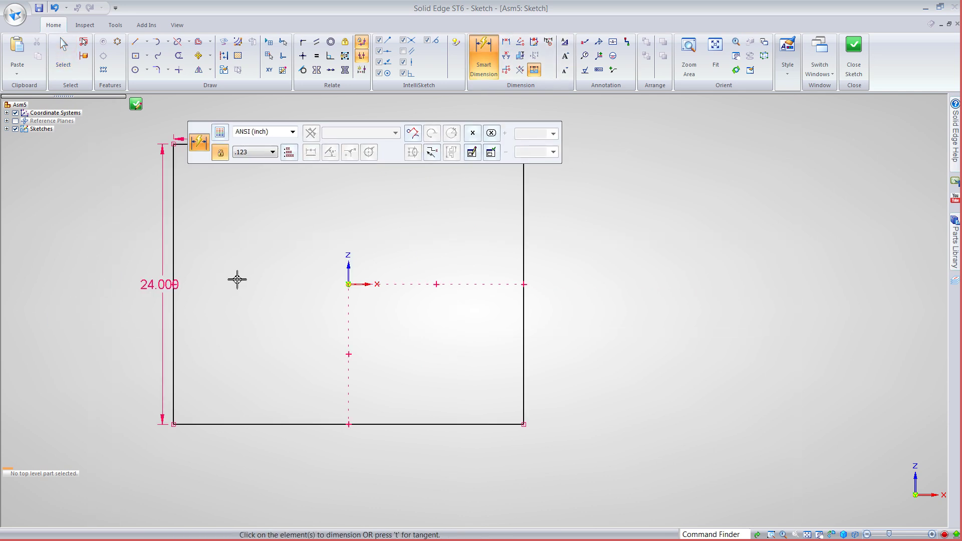
click(143, 112)
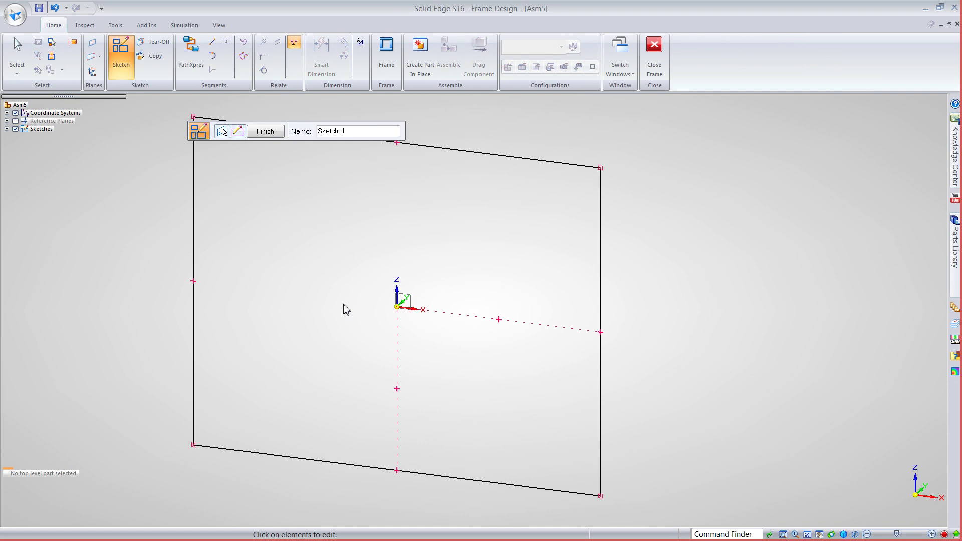
shift+middle_drag(344, 307, 366, 311)
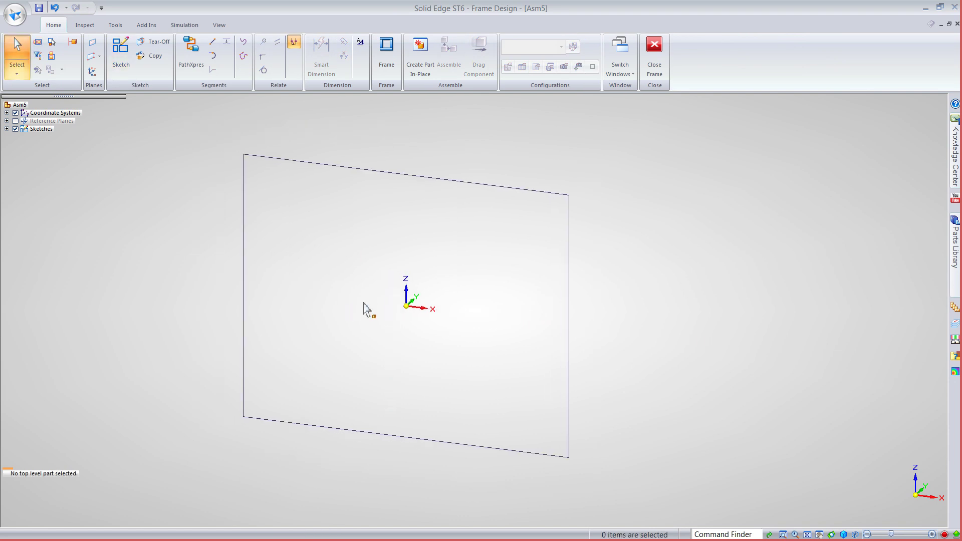
Start the Frame command and browse to the Frames folder of component sections.
click(392, 66)
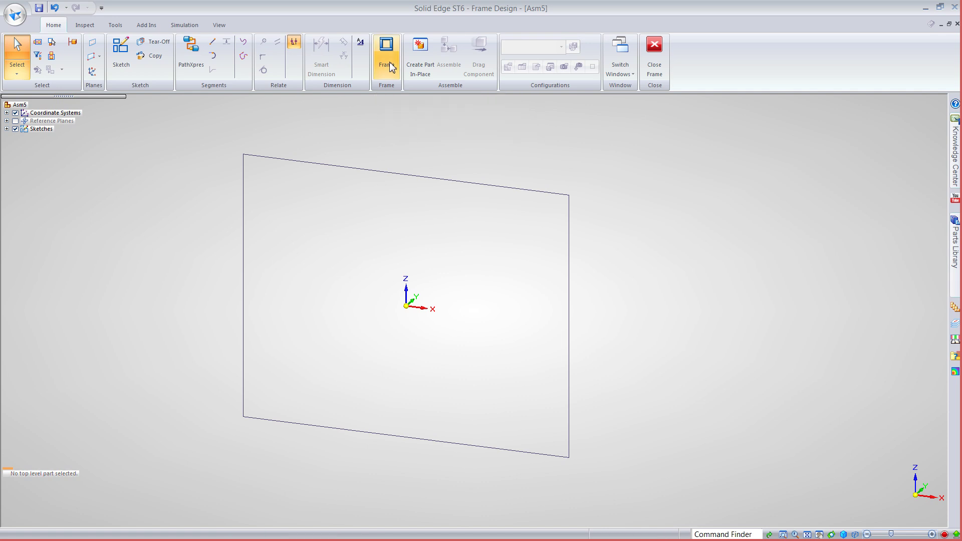
click(434, 131)
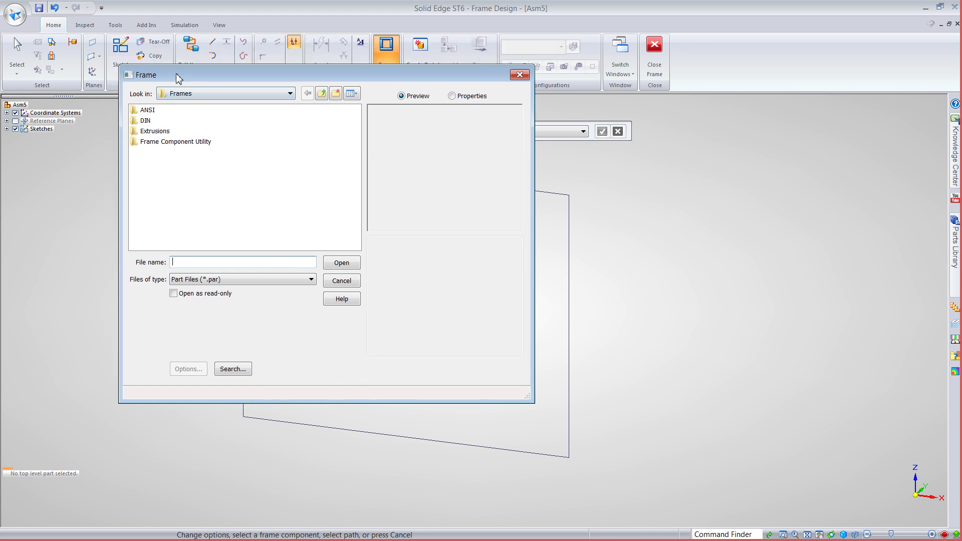
click(200, 99)
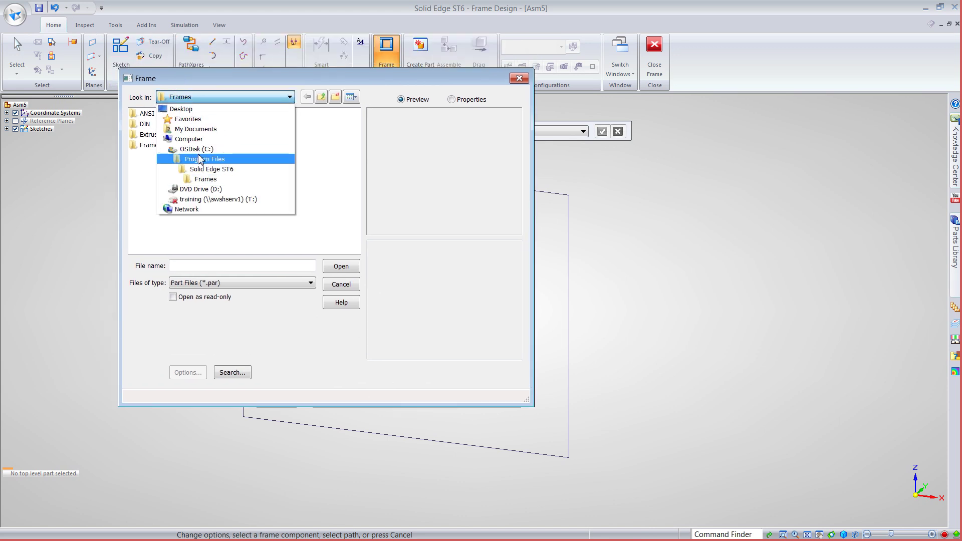
click(203, 181)
click(203, 180)
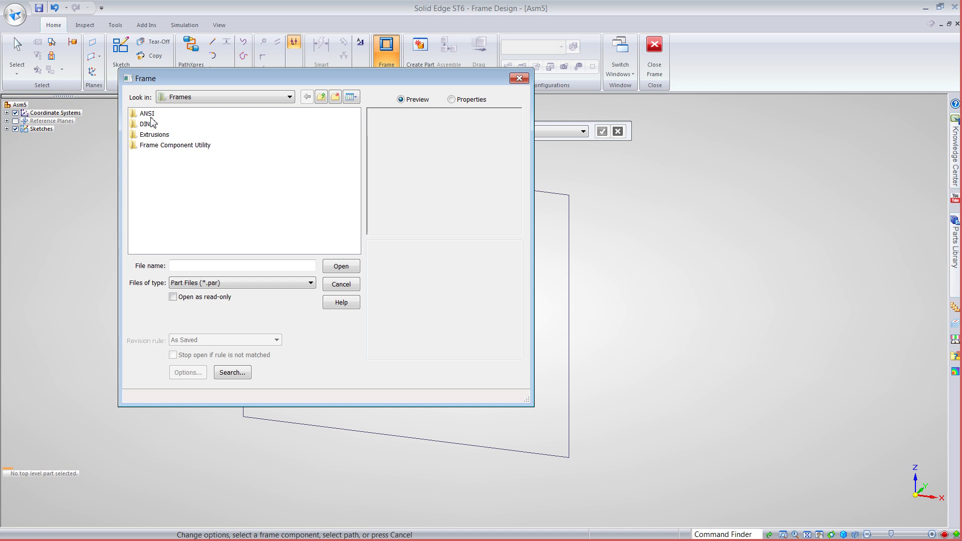
Preview the 40x80 profile in the Extrusions folder and return to the Frames folder.
double_click(158, 135)
click(160, 125)
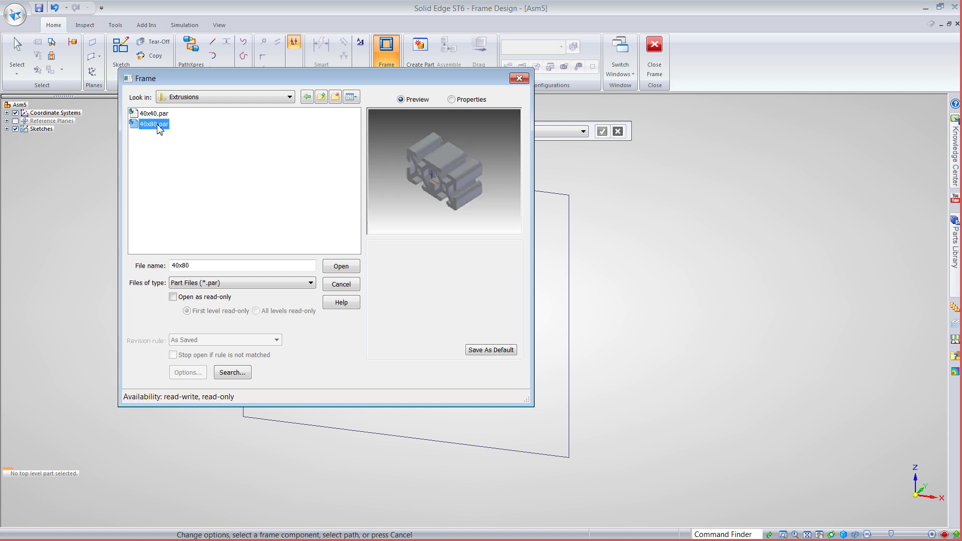
click(322, 96)
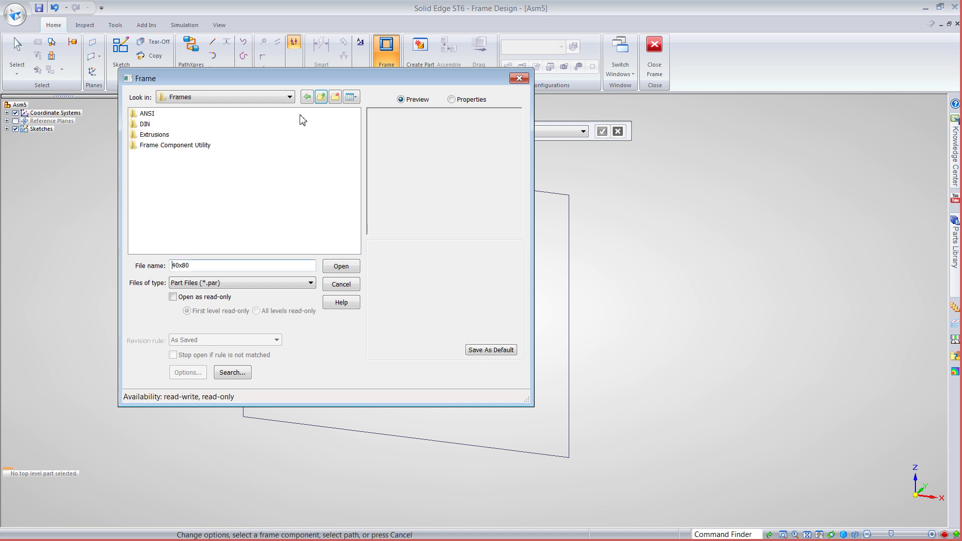
Choose Angle-2x2x3I16.par from the ANSI Angle folder as the frame component.
double_click(145, 116)
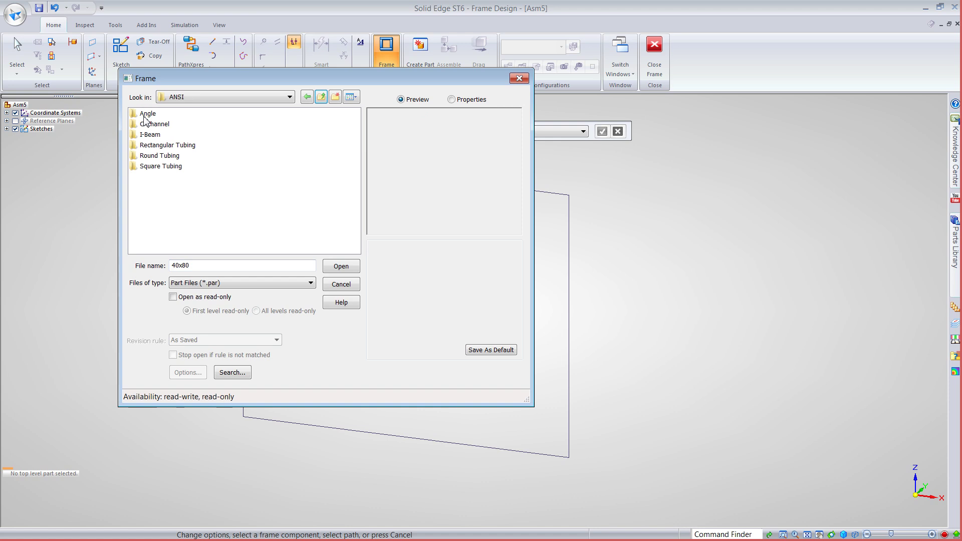
double_click(144, 116)
click(145, 115)
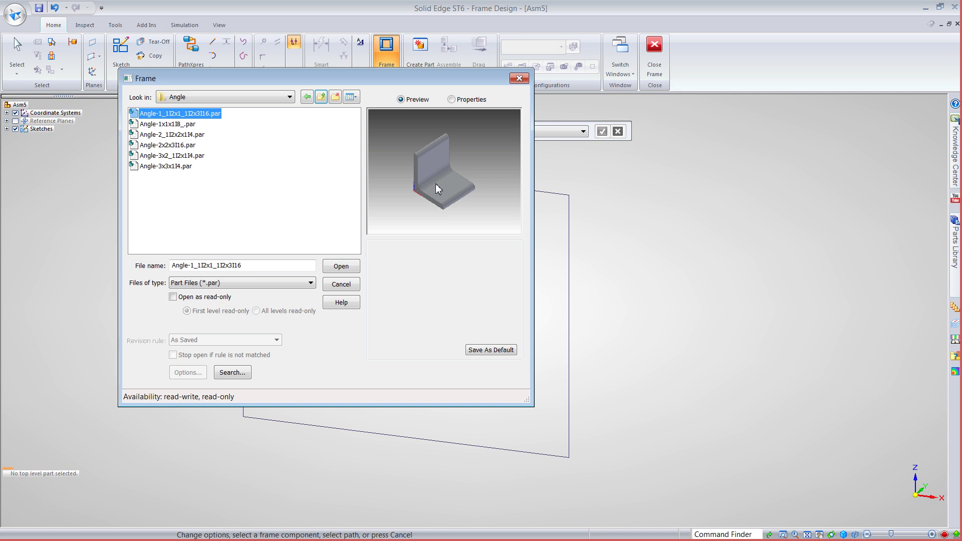
double_click(161, 145)
Create the angle frame along all four sides of the sketched rectangle.
click(465, 307)
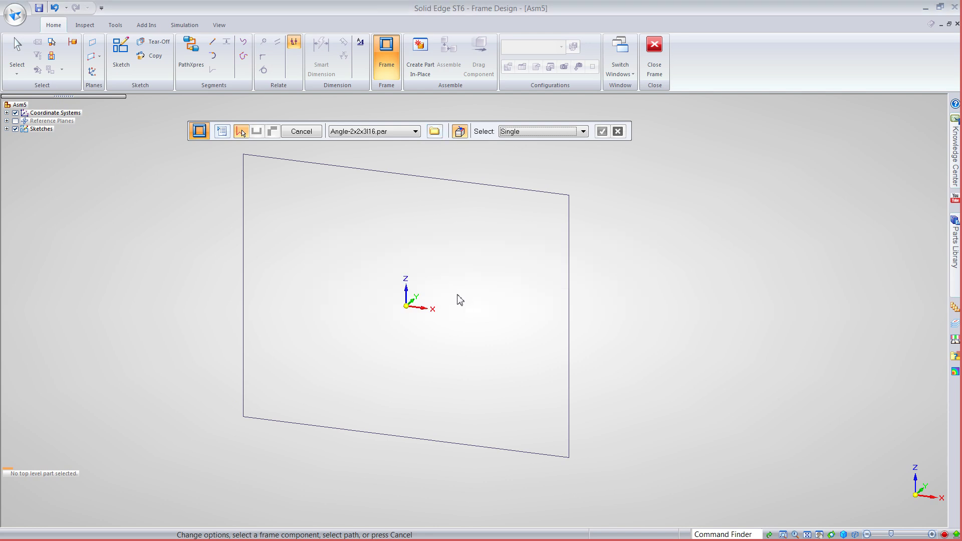
scroll(271, 261, down, 3)
click(461, 370)
right_click(550, 433)
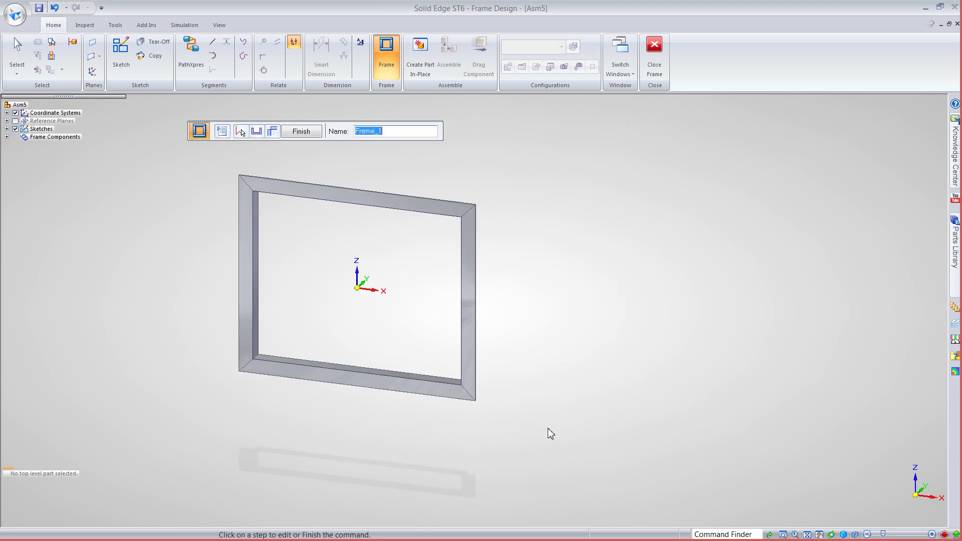
Edit all four frame cross sections together and set their orientation to 180 degrees.
middle_drag(550, 432, 521, 431)
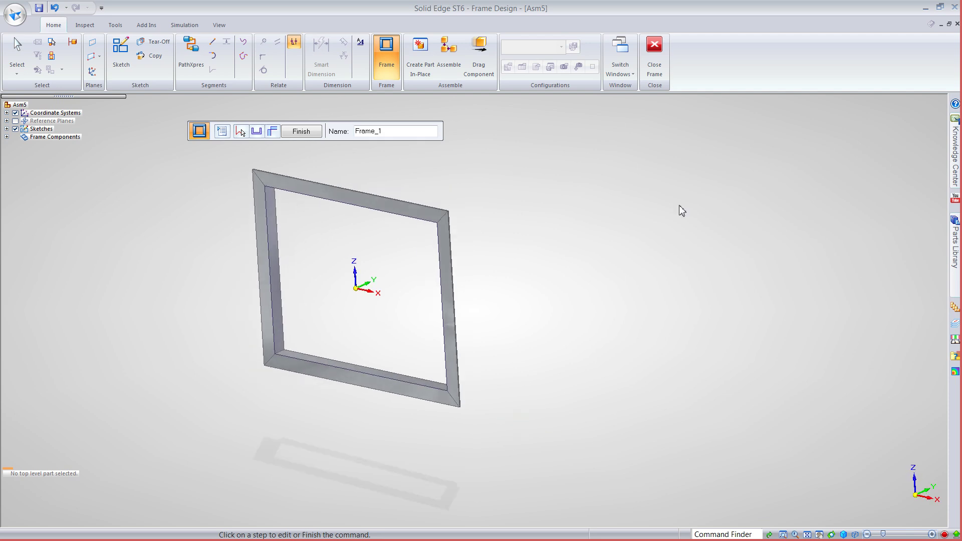
mouse_move(526, 241)
middle_down()
mouse_move(444, 232)
mouse_move(365, 244)
mouse_move(531, 241)
mouse_move(518, 239)
mouse_move(517, 249)
middle_up()
click(257, 131)
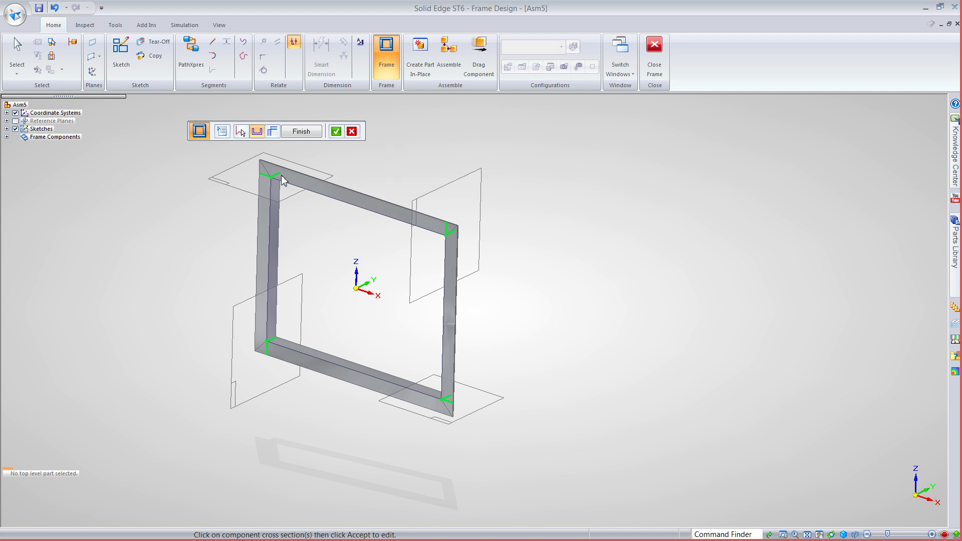
click(337, 132)
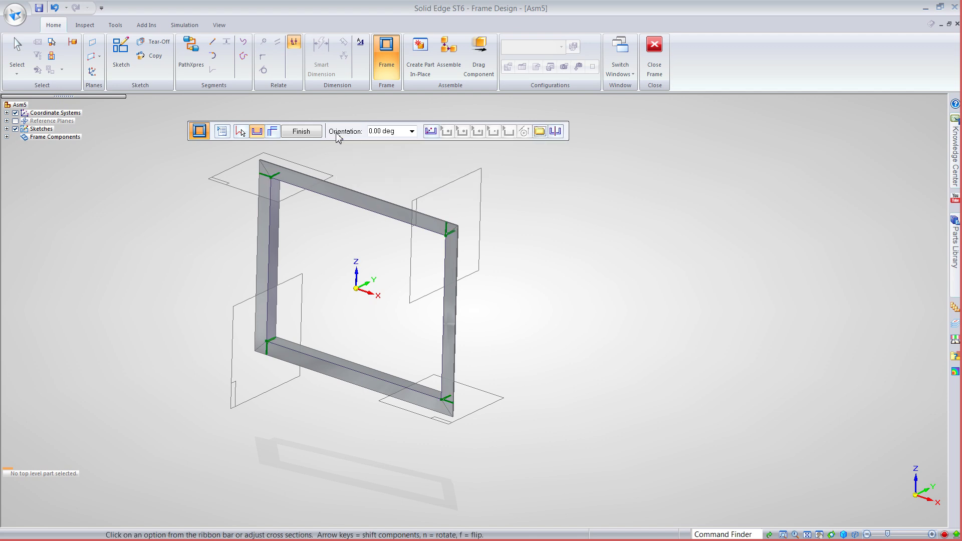
click(388, 132)
text(180)
key(Return)
Flip the frame's angle cross sections and inspect how the legs meet at the corner.
middle_drag(329, 274, 368, 242)
scroll(441, 228, up, 5)
middle_drag(441, 220, 511, 167)
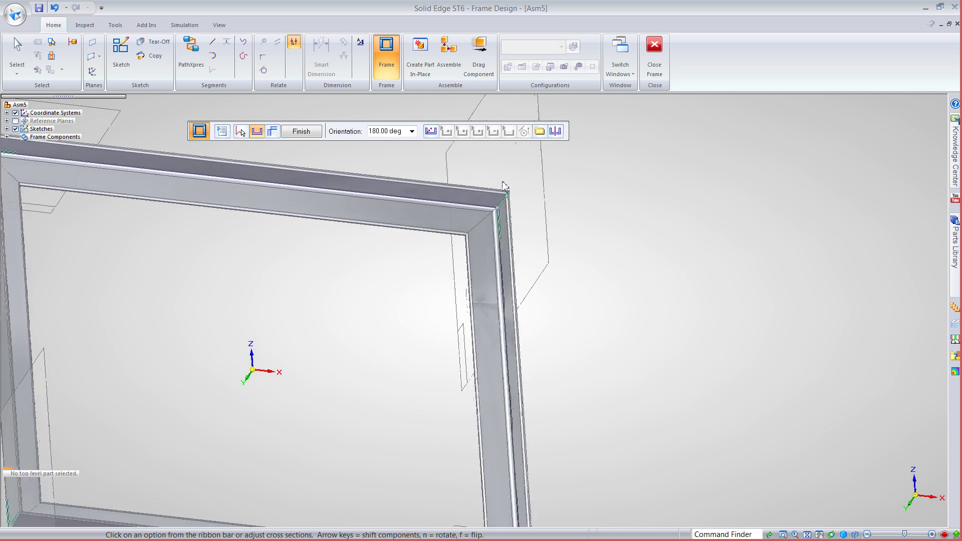
scroll(504, 187, up, 5)
middle_drag(399, 303, 364, 275)
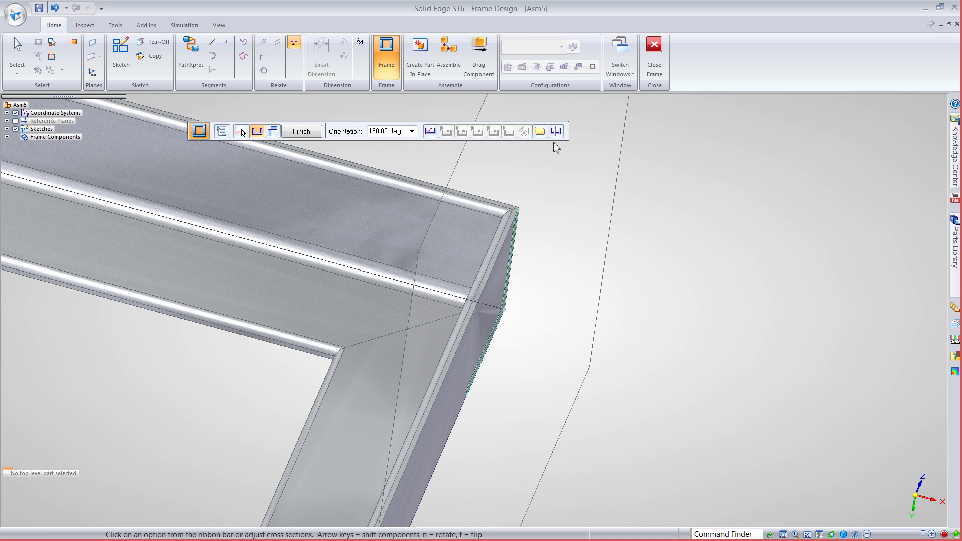
click(541, 131)
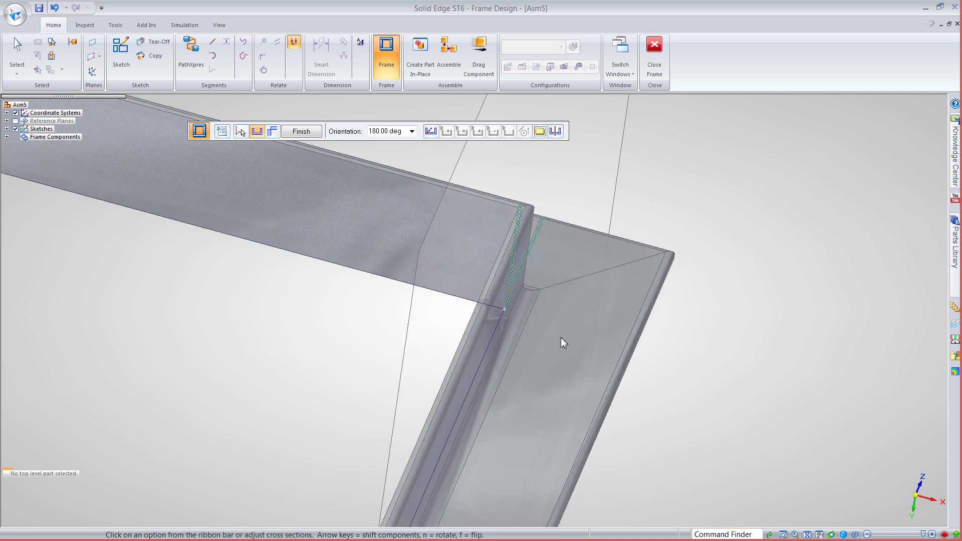
middle_drag(561, 338, 565, 329)
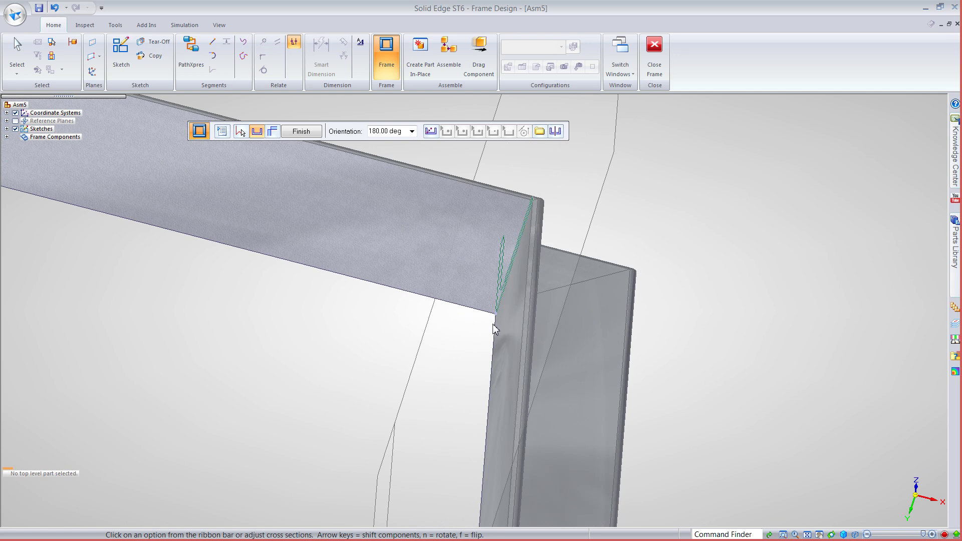
middle_drag(494, 333, 463, 342)
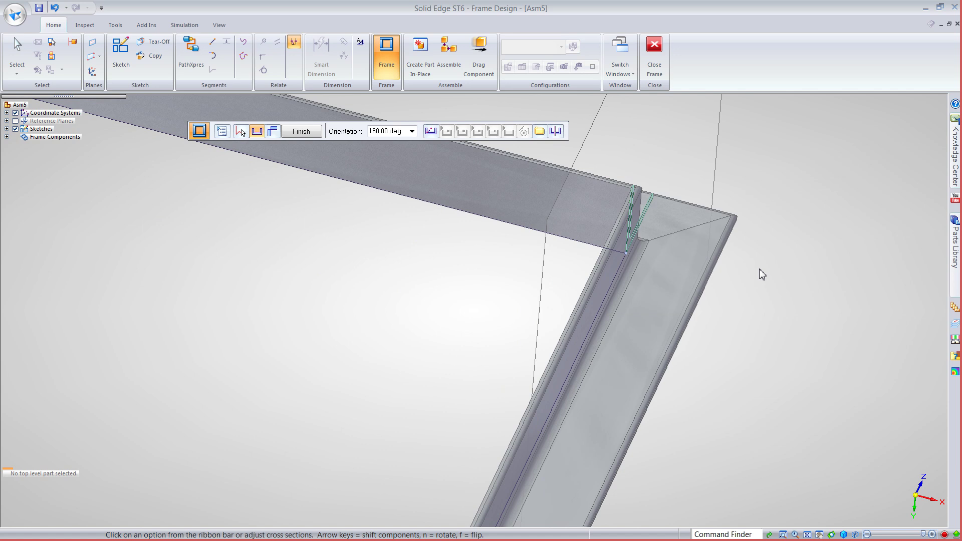
scroll(763, 274, down, 1)
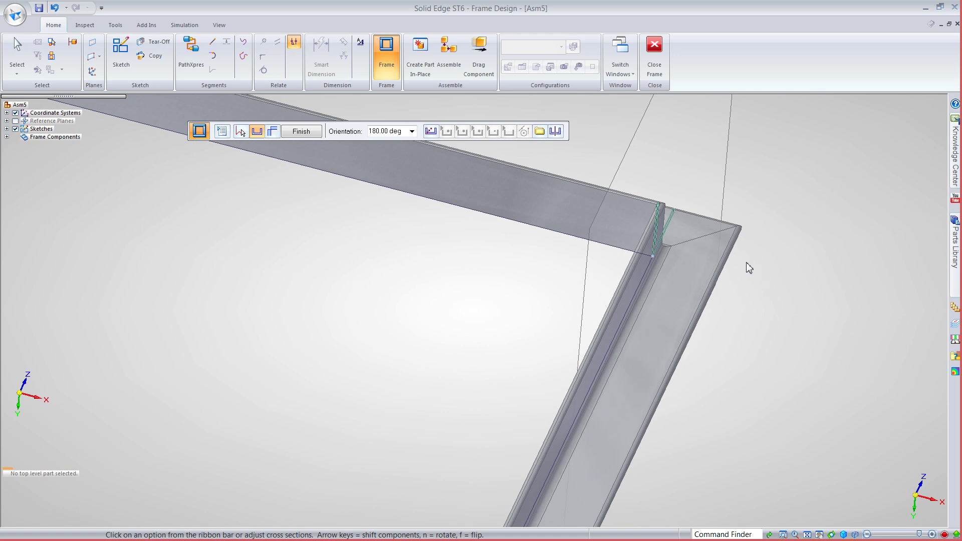
Define the cross-section origin at the tip of the angle leg that lies parallel to the frame plane.
click(430, 132)
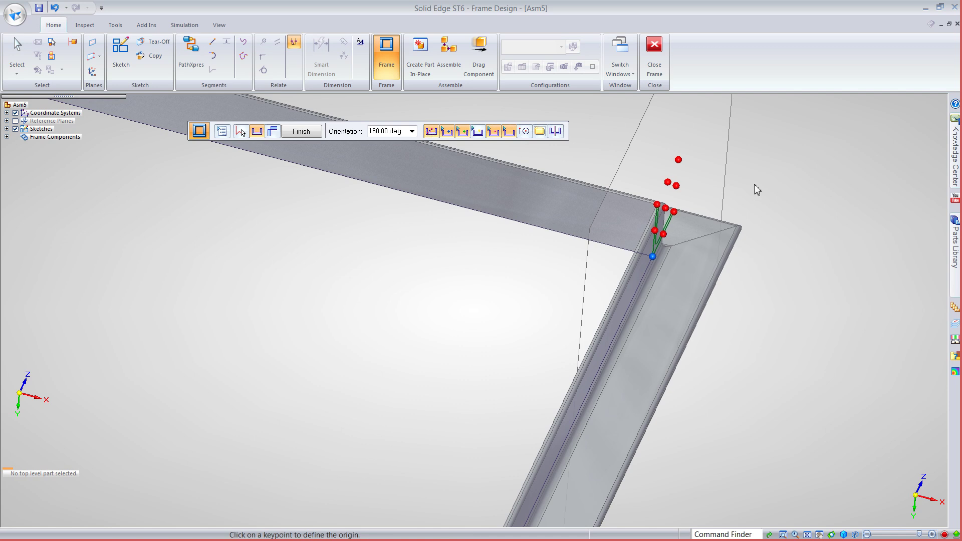
scroll(684, 200, down, 1)
scroll(717, 216, up, 1)
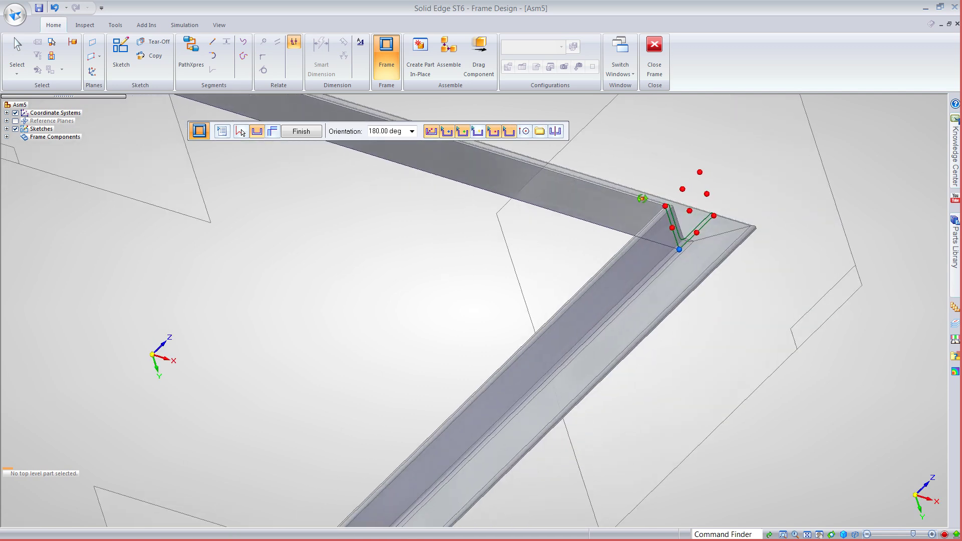
scroll(727, 210, up, 1)
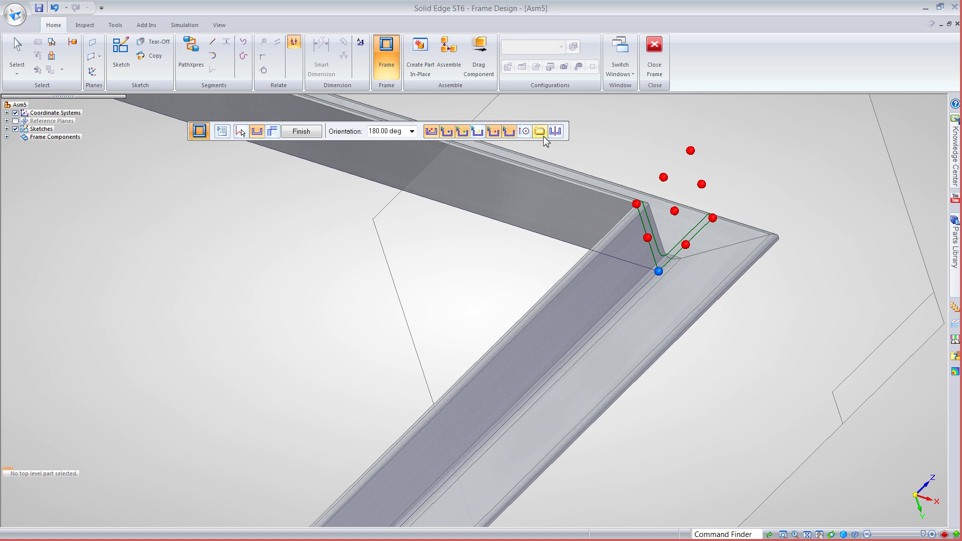
click(713, 218)
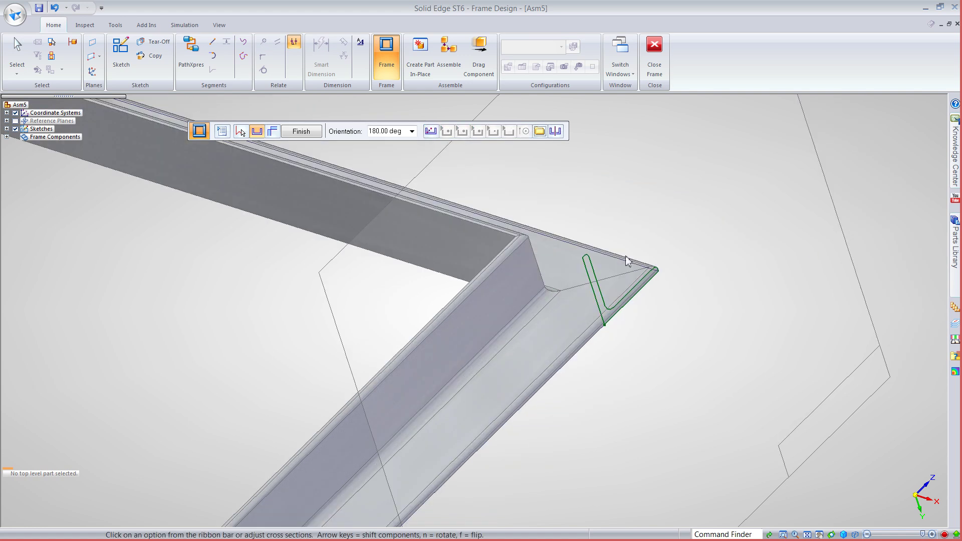
scroll(660, 275, up, 3)
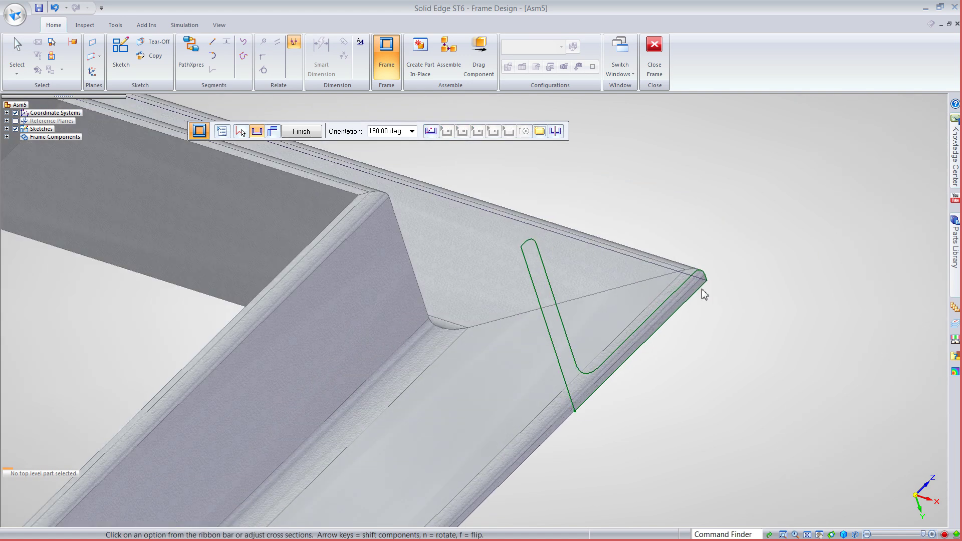
scroll(705, 294, down, 5)
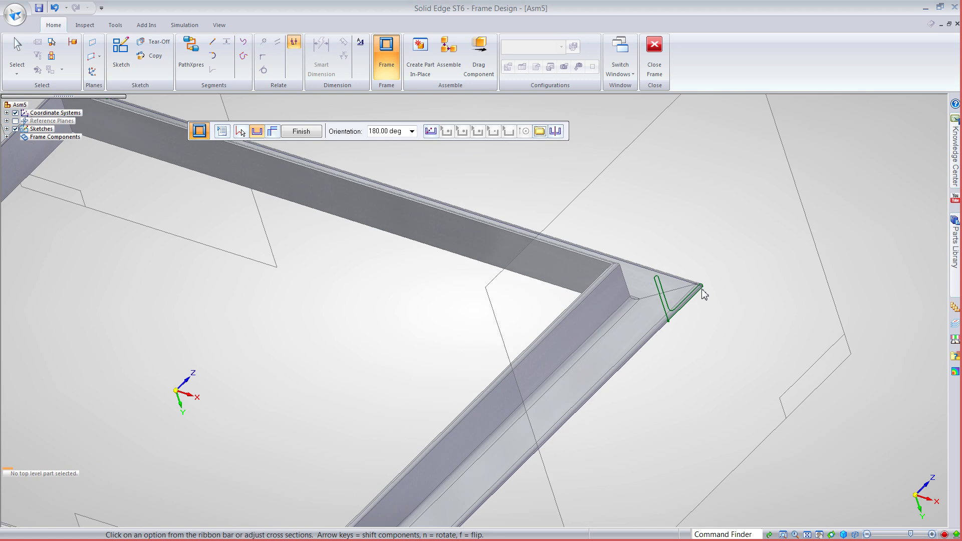
Start editing the frame's end conditions and select the corner joint on the +X, +Z side.
middle_drag(705, 353, 700, 326)
click(273, 131)
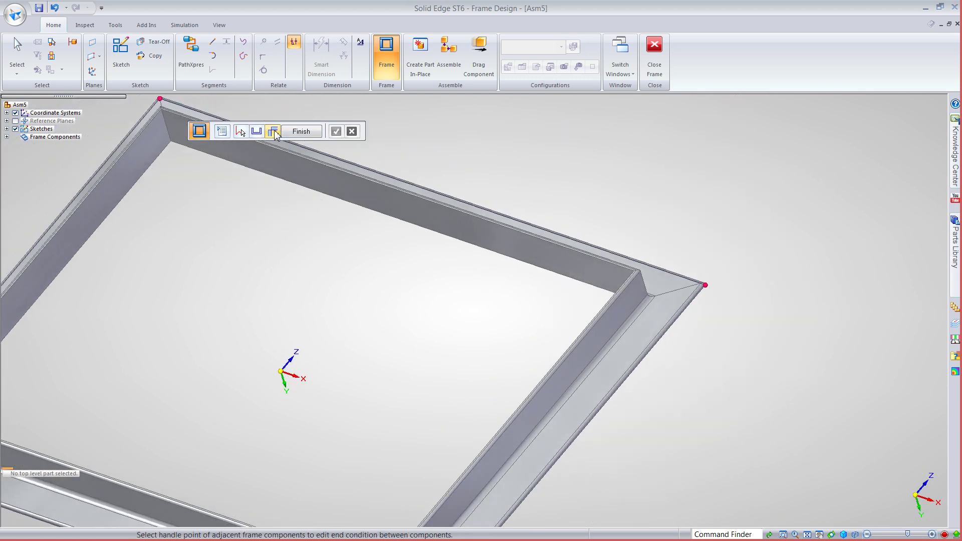
scroll(397, 200, down, 3)
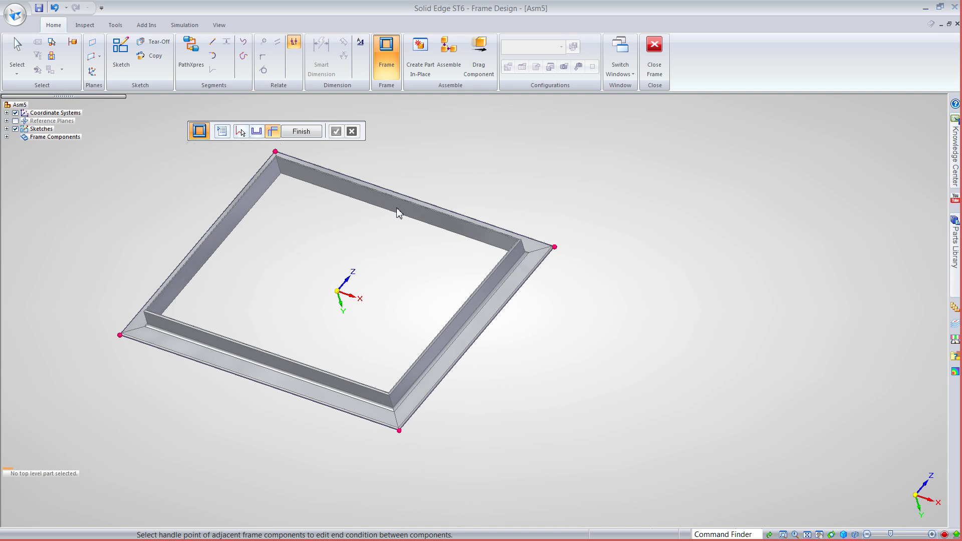
click(555, 248)
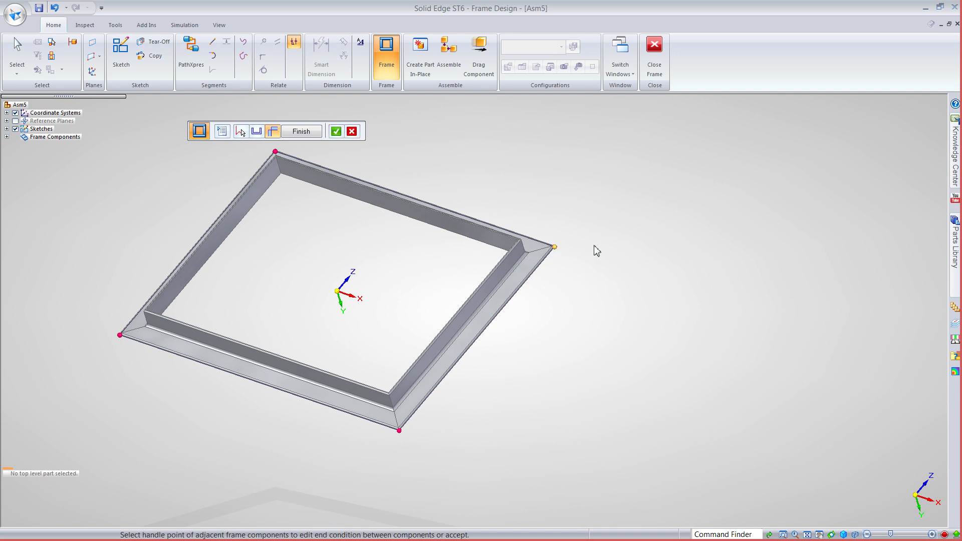
click(335, 132)
click(336, 133)
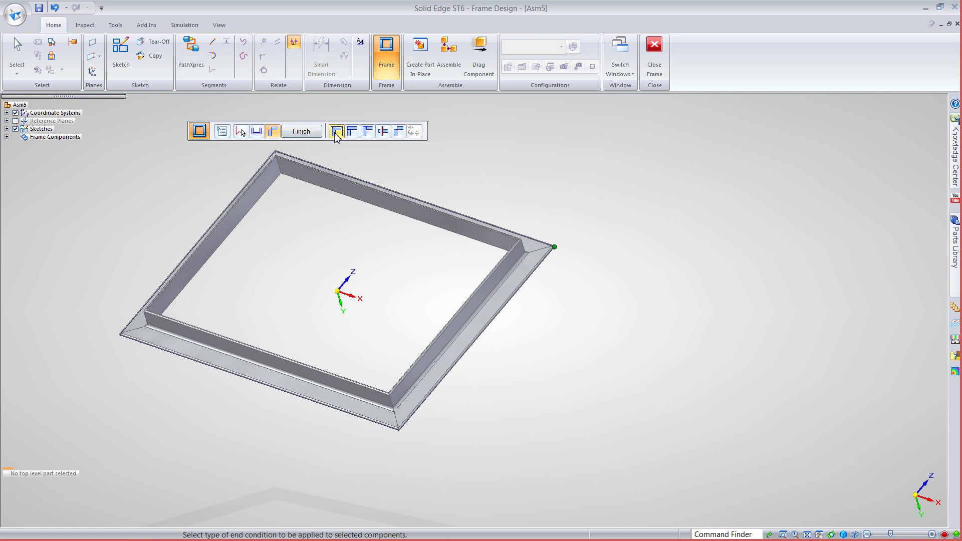
Try both butt end conditions on the selected corner and inspect how the angles meet.
click(354, 132)
middle_drag(558, 252, 557, 333)
scroll(534, 300, up, 5)
middle_drag(511, 276, 537, 311)
scroll(506, 274, up, 3)
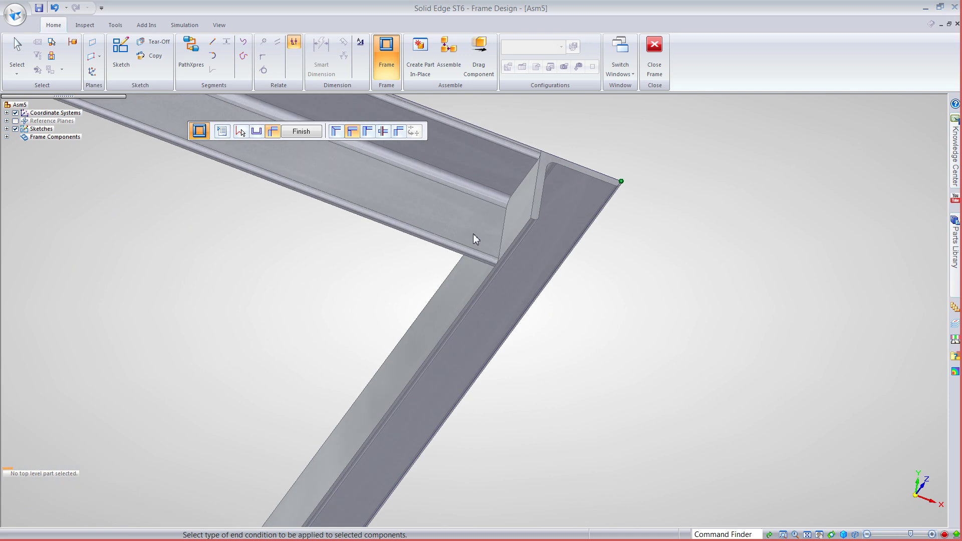
click(368, 132)
middle_drag(521, 173, 479, 192)
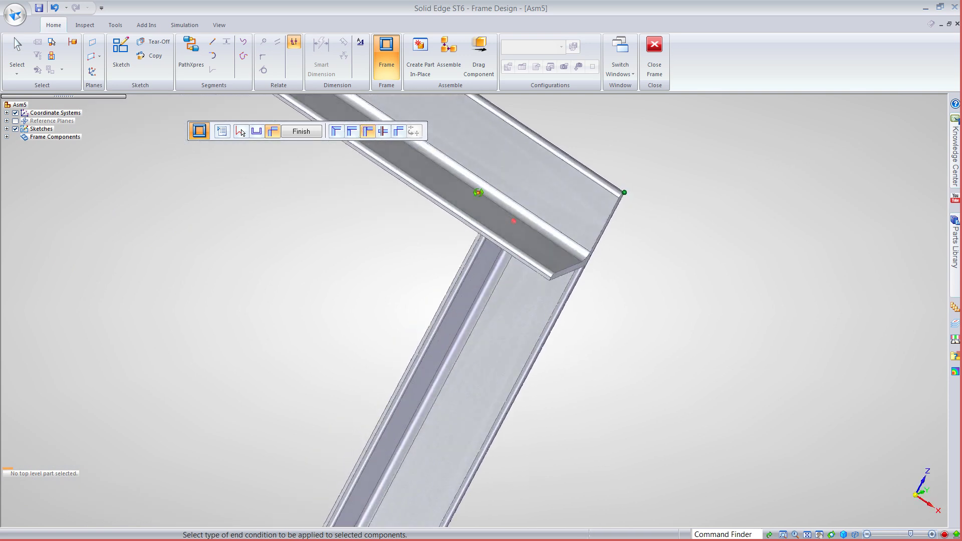
Try the fillet and extend options as the corner's end condition.
click(400, 132)
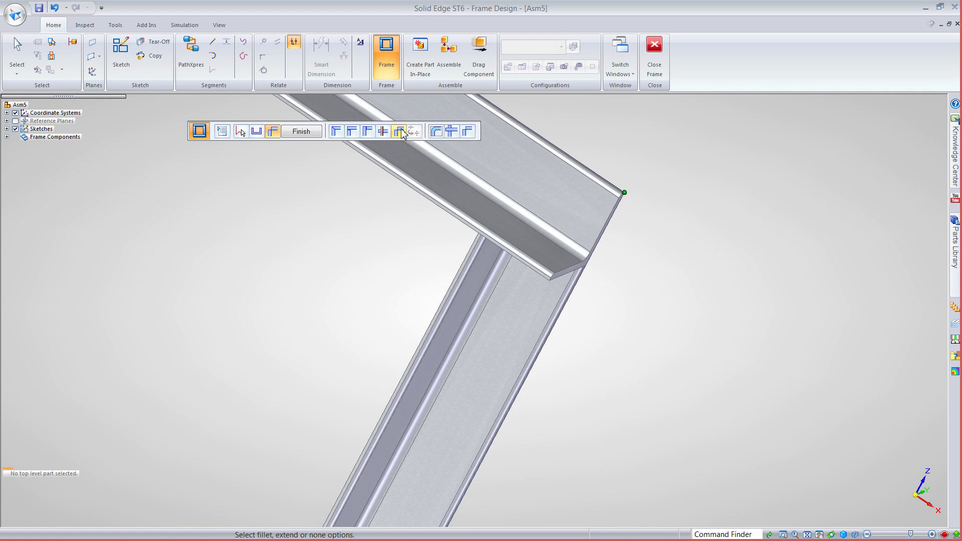
click(436, 132)
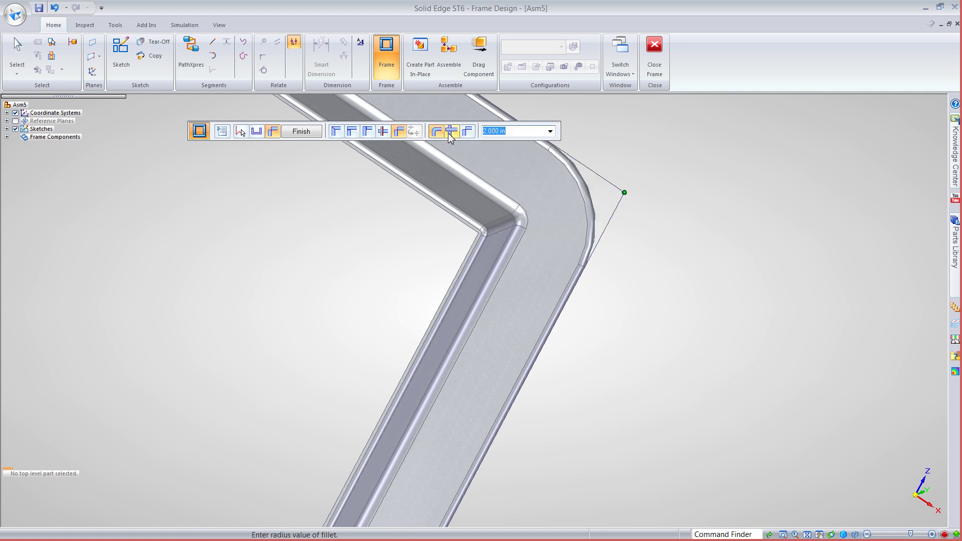
click(450, 132)
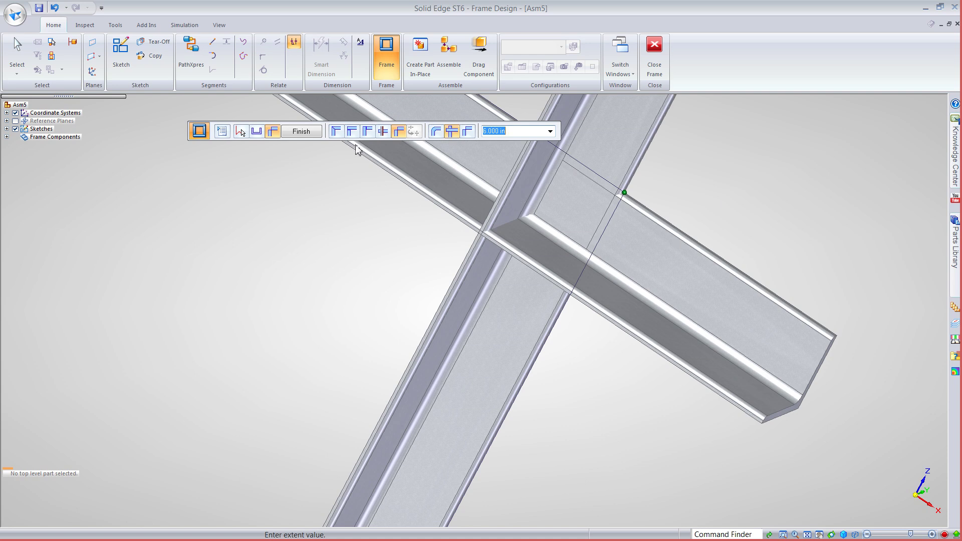
Set the selected corner's end condition to a miter and finish the frame edit.
click(336, 131)
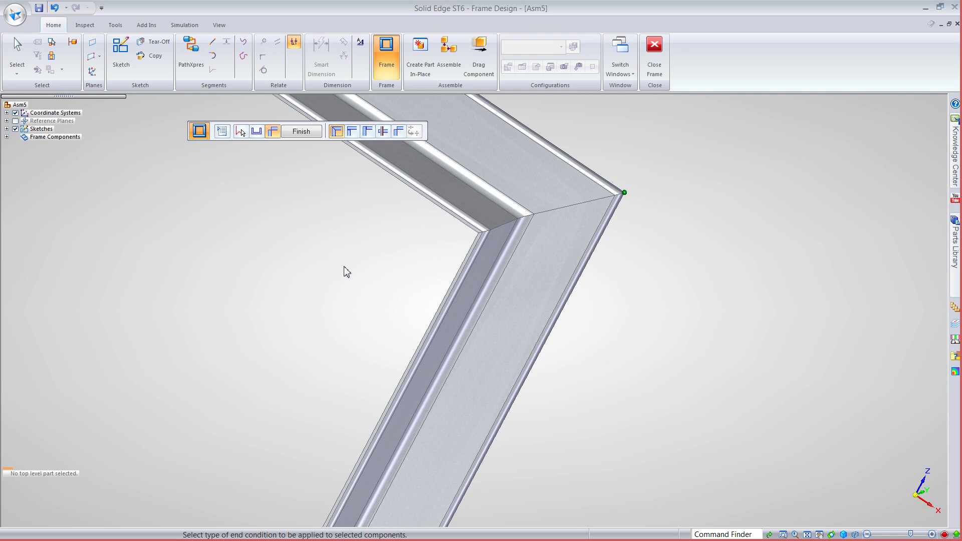
scroll(335, 264, down, 3)
right_click(518, 251)
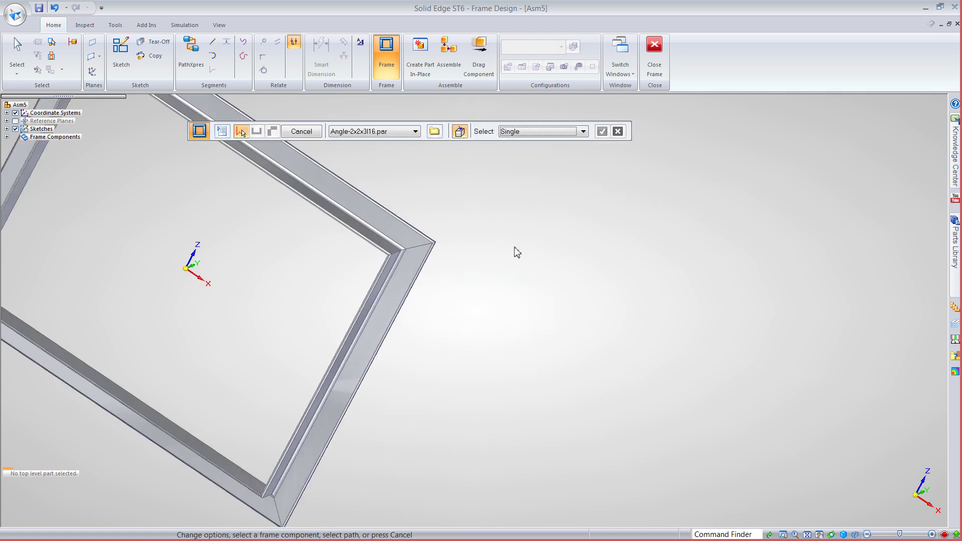
scroll(636, 294, down, 5)
middle_drag(640, 344, 593, 326)
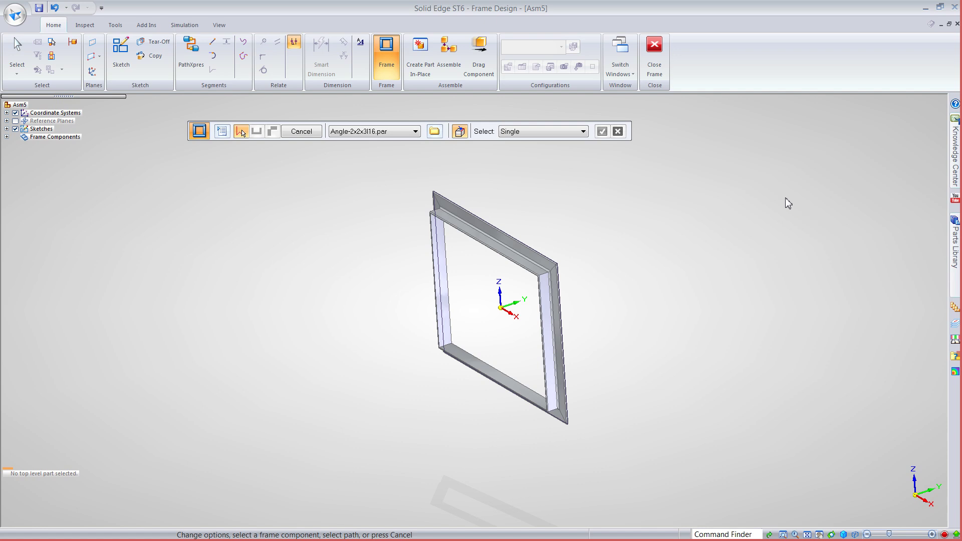
Close the frame environment and return to the main assembly.
click(662, 70)
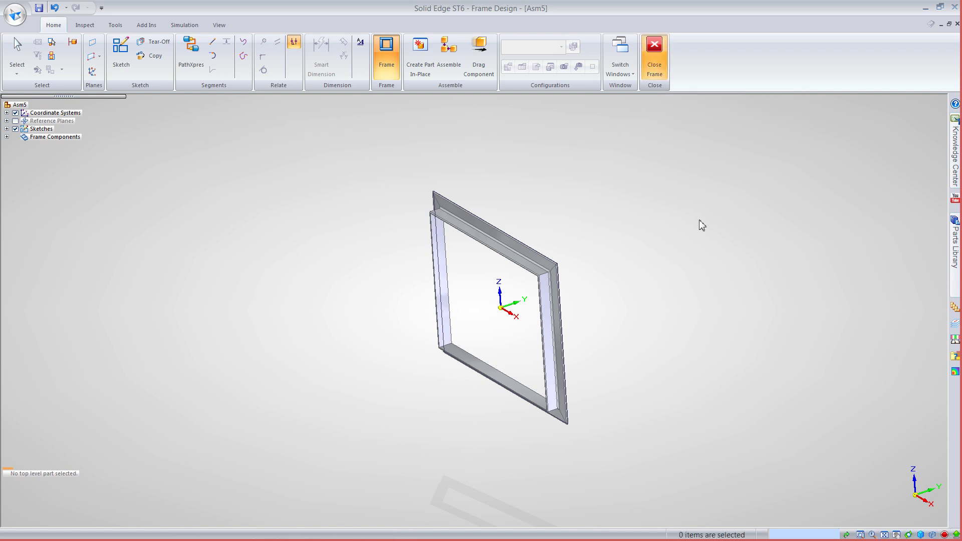
scroll(608, 236, down, 3)
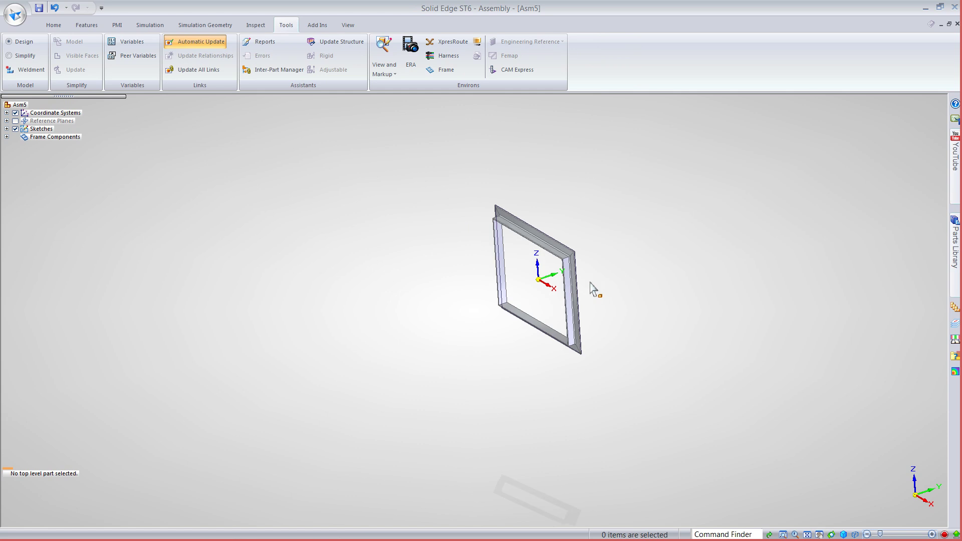
scroll(589, 292, up, 2)
scroll(526, 316, down, 3)
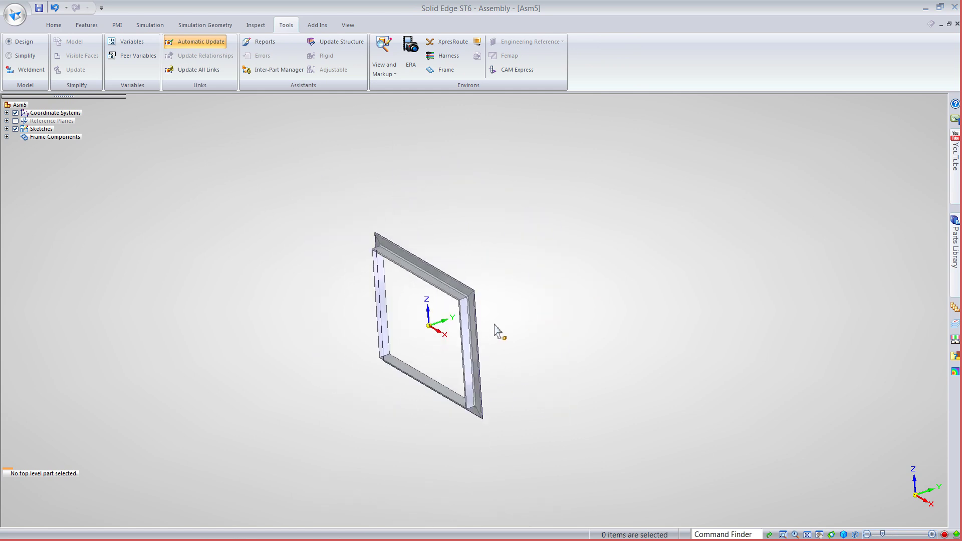
Create a parallel reference plane offset 24 in along Y from the XZ base plane.
click(54, 25)
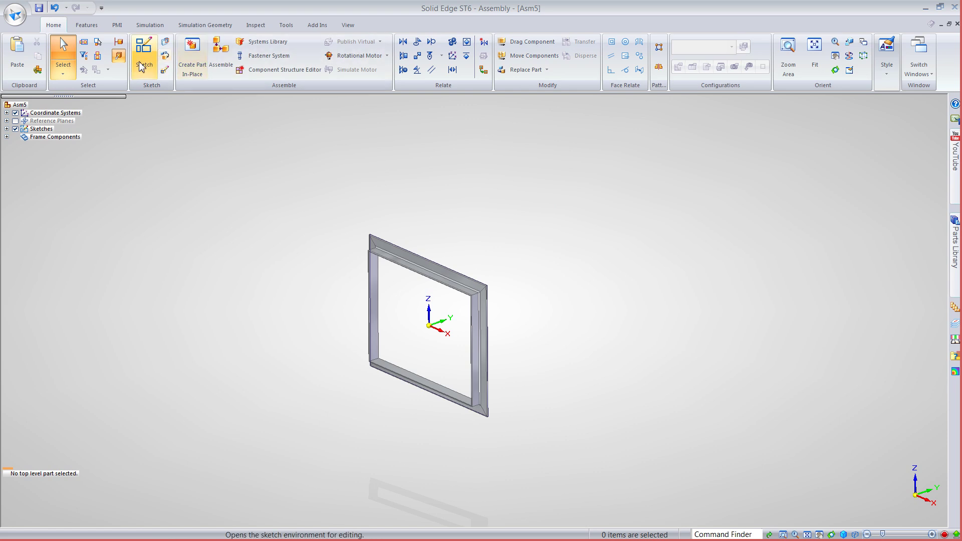
scroll(133, 66, down, 1)
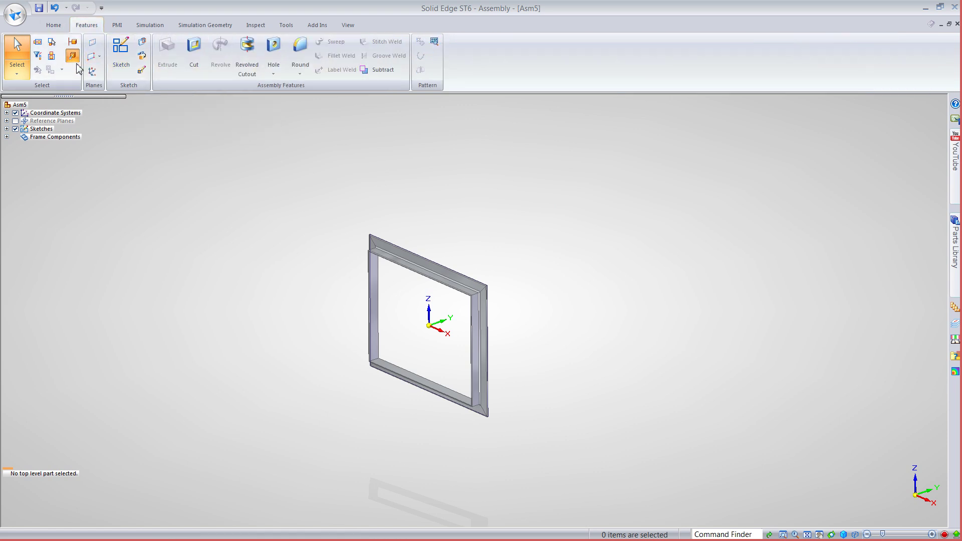
click(96, 56)
click(107, 85)
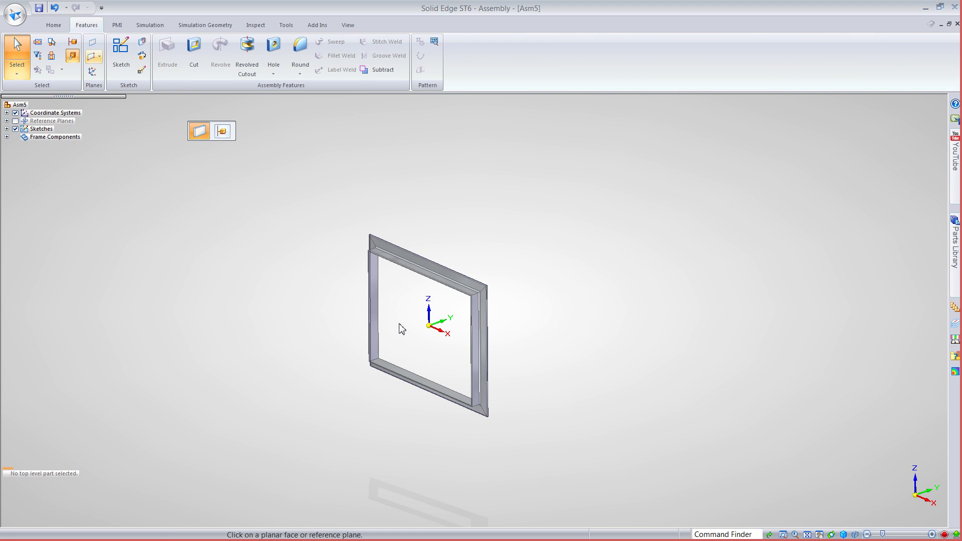
click(439, 316)
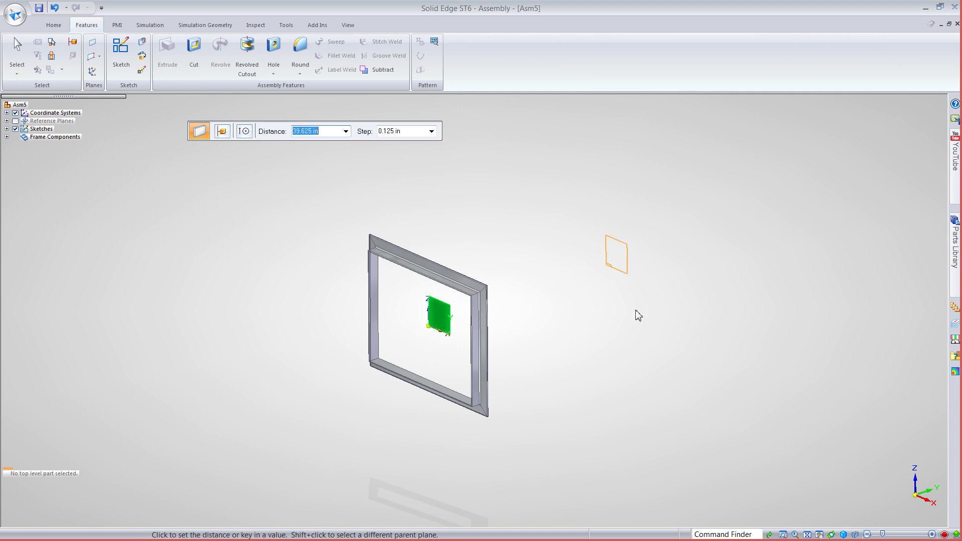
text(24)
key(Return)
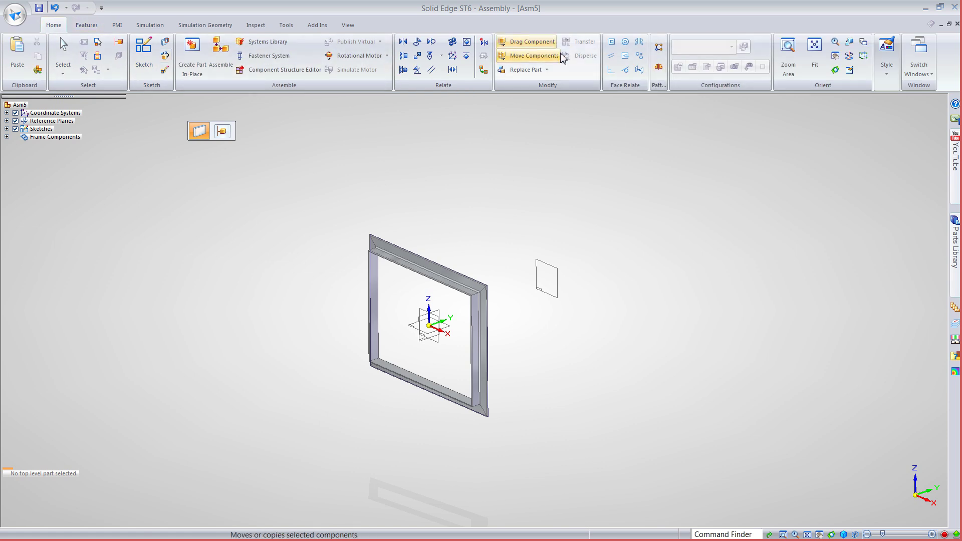
Mirror all four angle components of the frame about the 24 in offset plane.
click(659, 66)
click(454, 283)
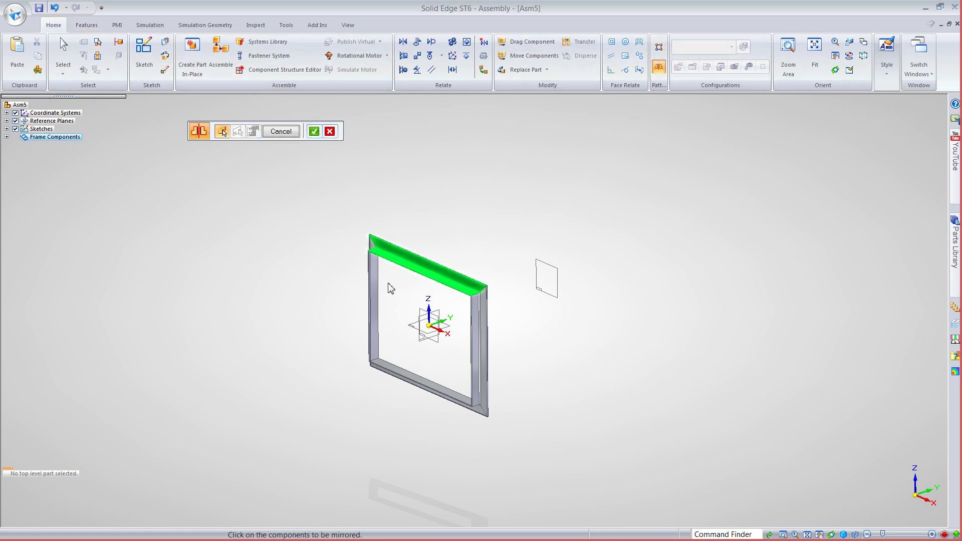
click(377, 288)
click(397, 369)
click(484, 367)
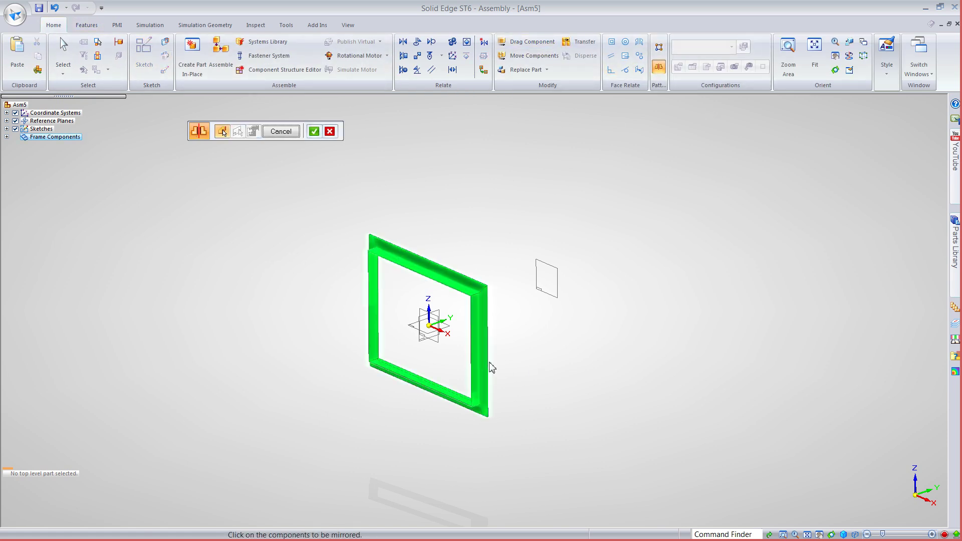
right_click(567, 366)
click(546, 289)
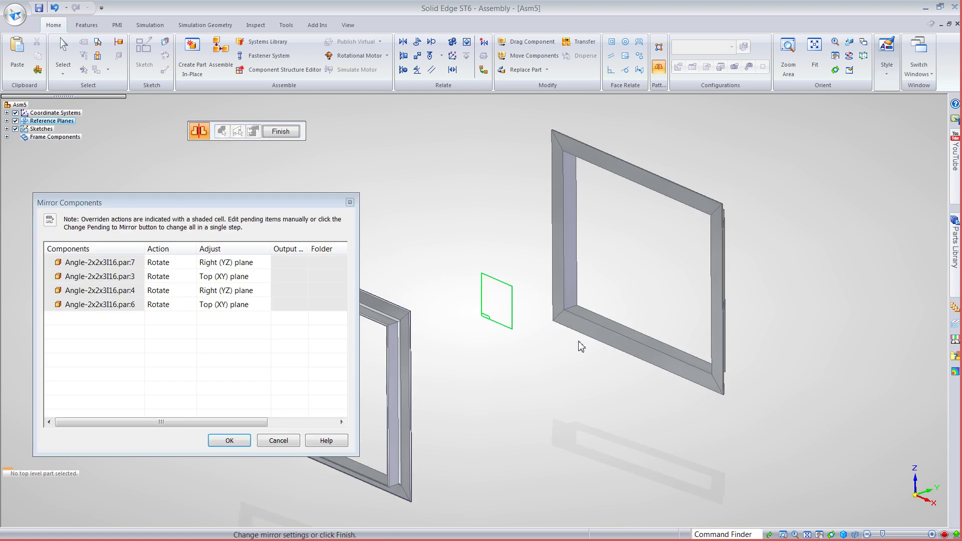
Check the mirror action options, keep Rotate for all four angle components and finish the mirror.
drag(240, 203, 223, 55)
click(177, 118)
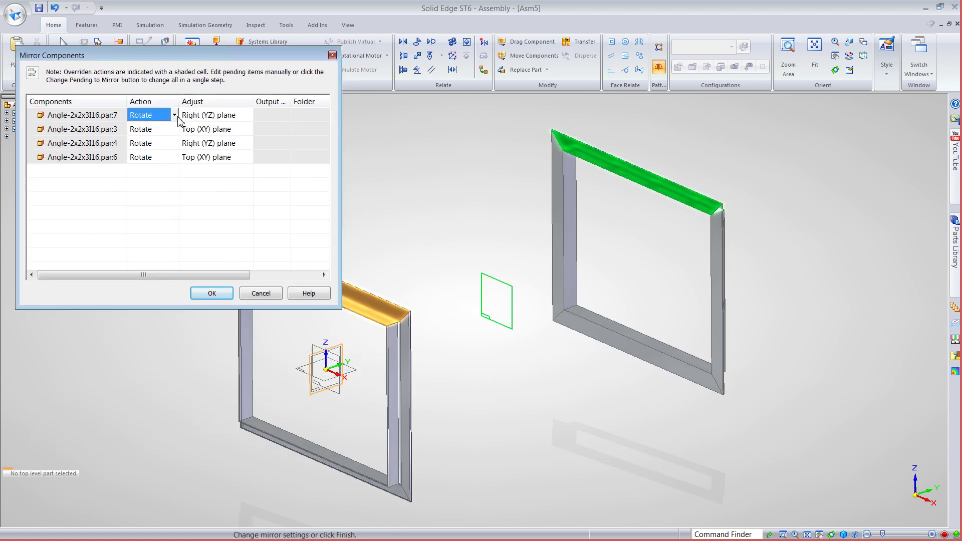
click(176, 117)
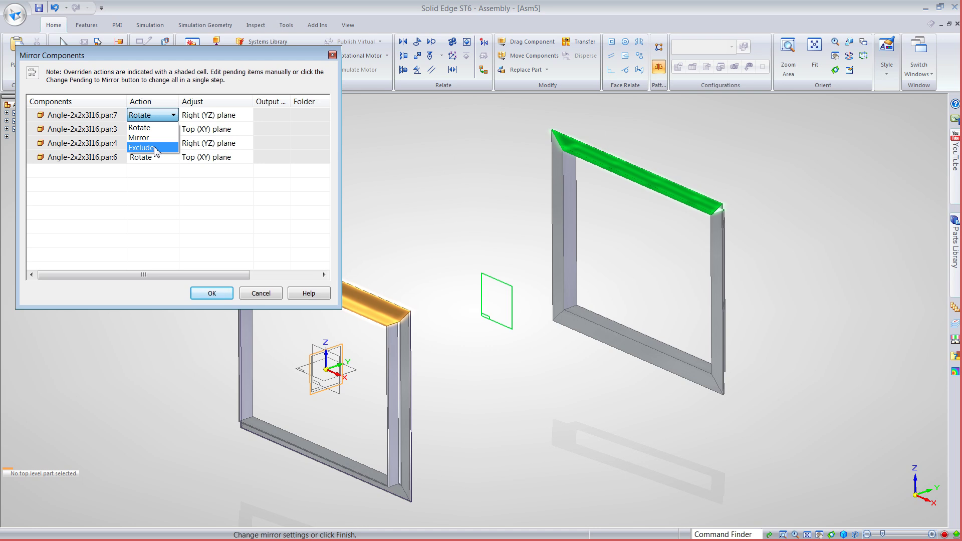
click(271, 88)
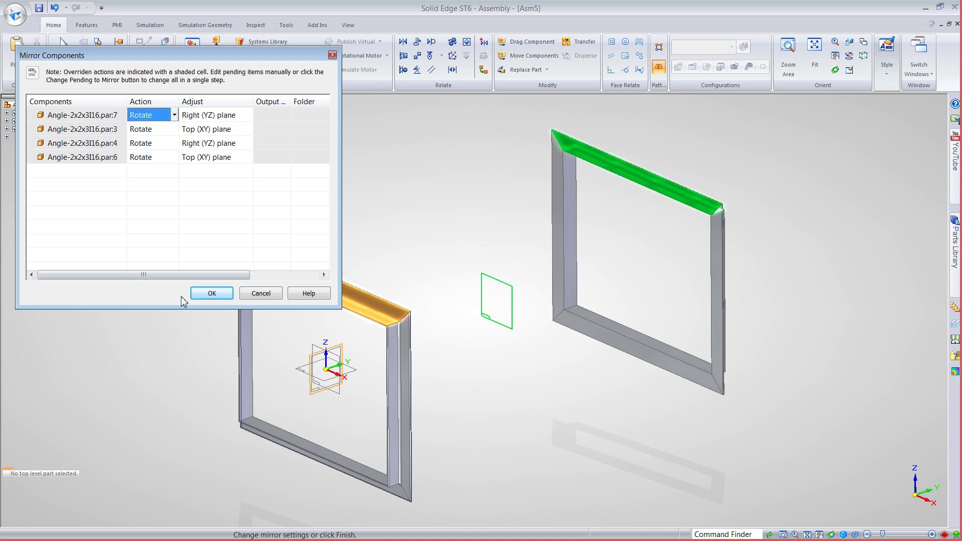
click(206, 296)
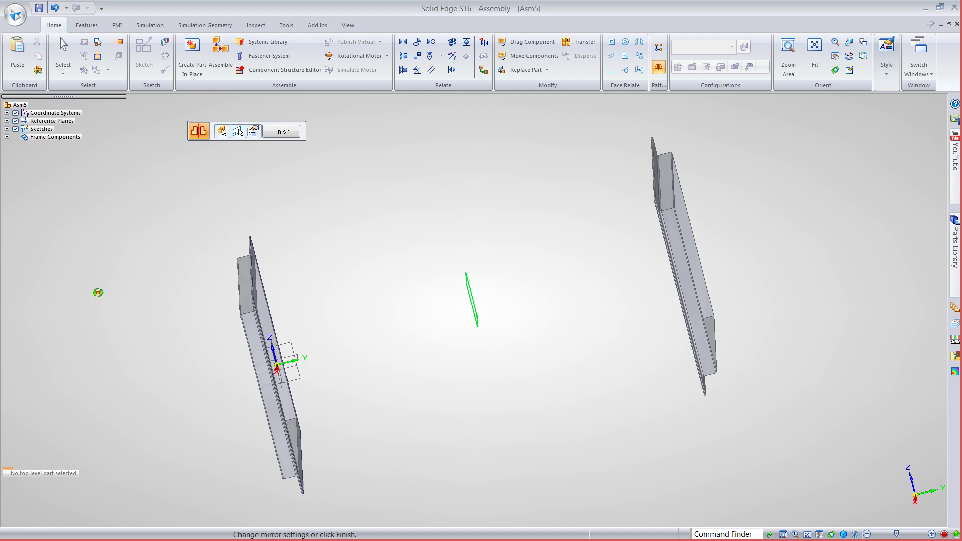
click(281, 131)
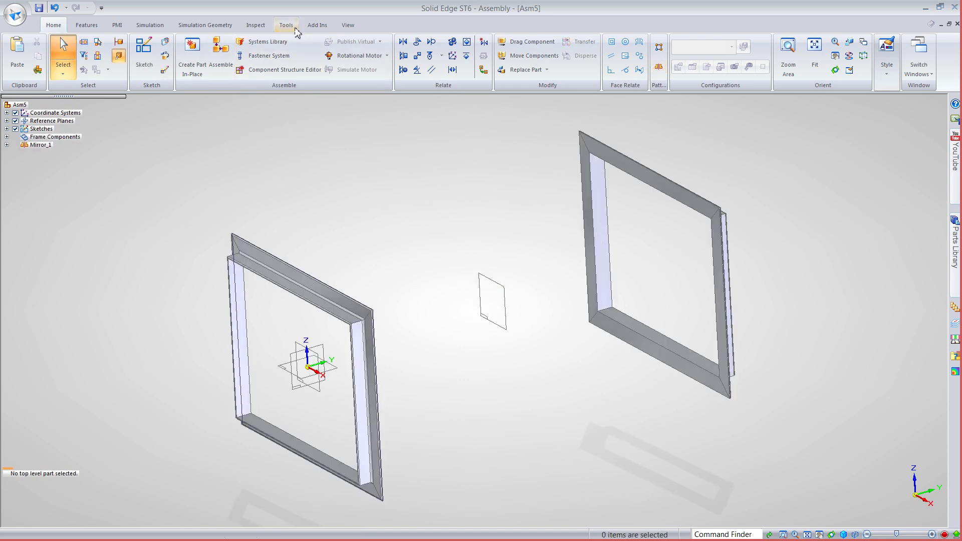
Reopen the frame environment and start a line segment with its tips closed.
click(286, 25)
click(440, 70)
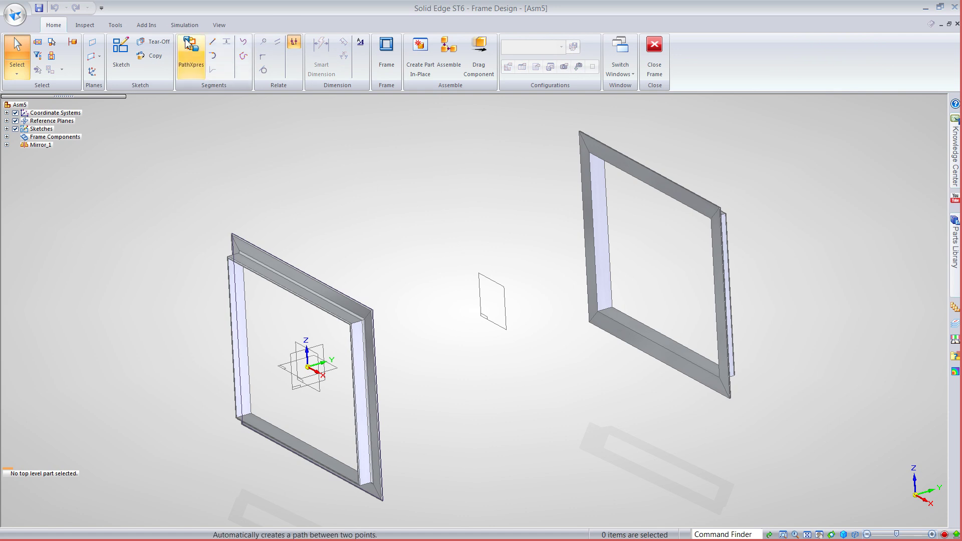
click(213, 45)
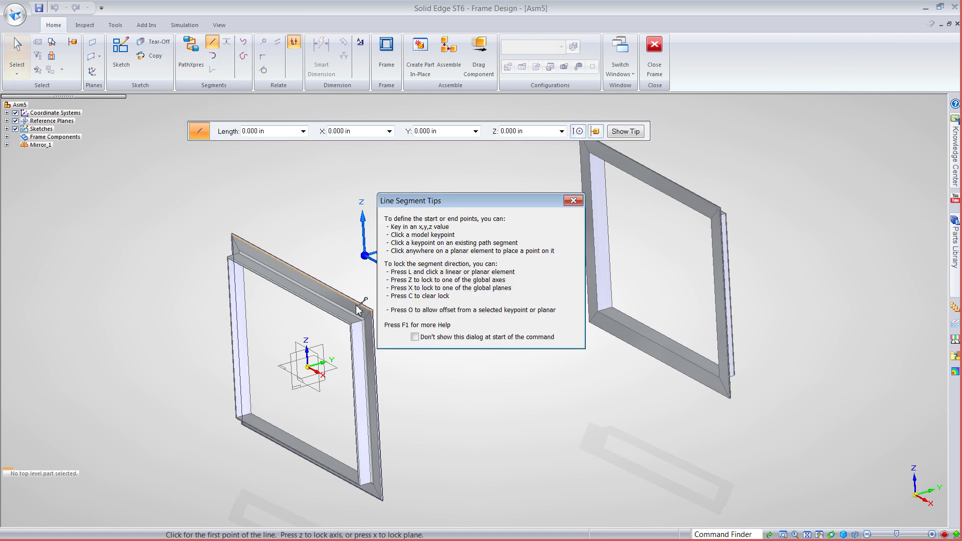
click(574, 201)
Start the line at the original frame's upper outer corner near the mirrored frame, using Center and End Point keypoint locating.
scroll(413, 302, up, 1)
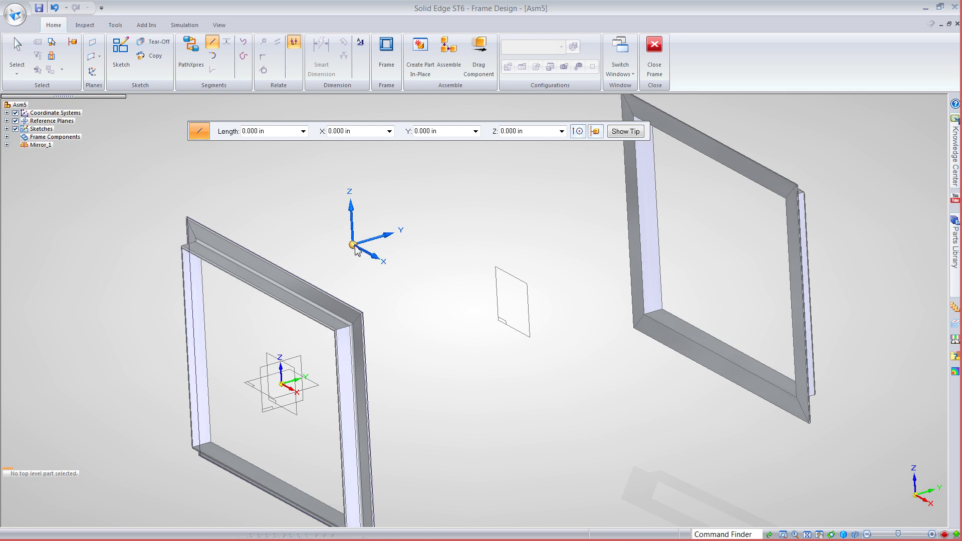
scroll(381, 321, up, 2)
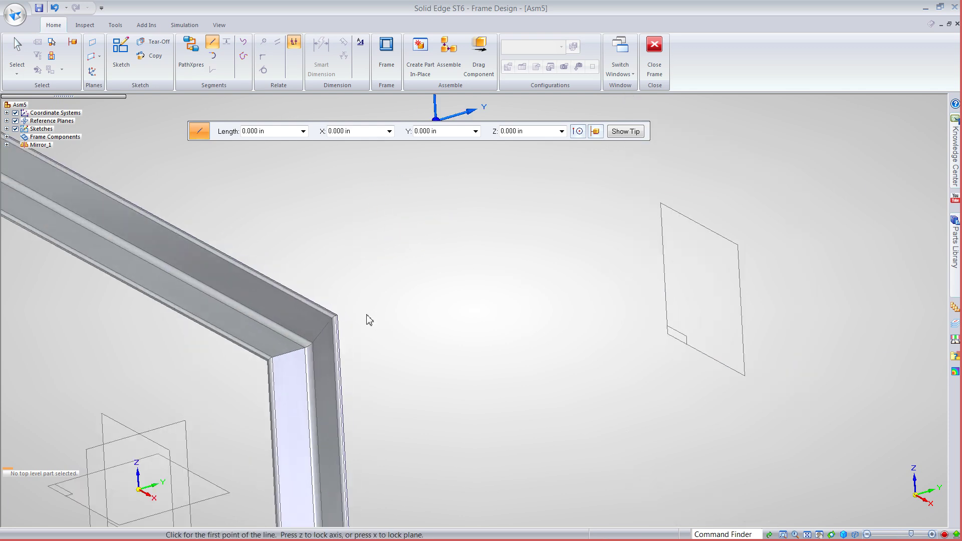
click(585, 132)
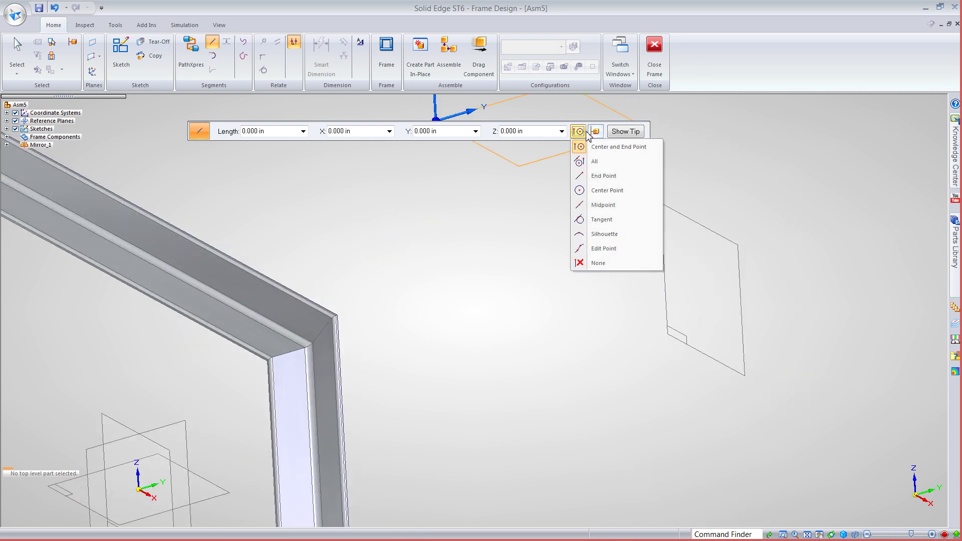
click(618, 147)
scroll(351, 320, up, 2)
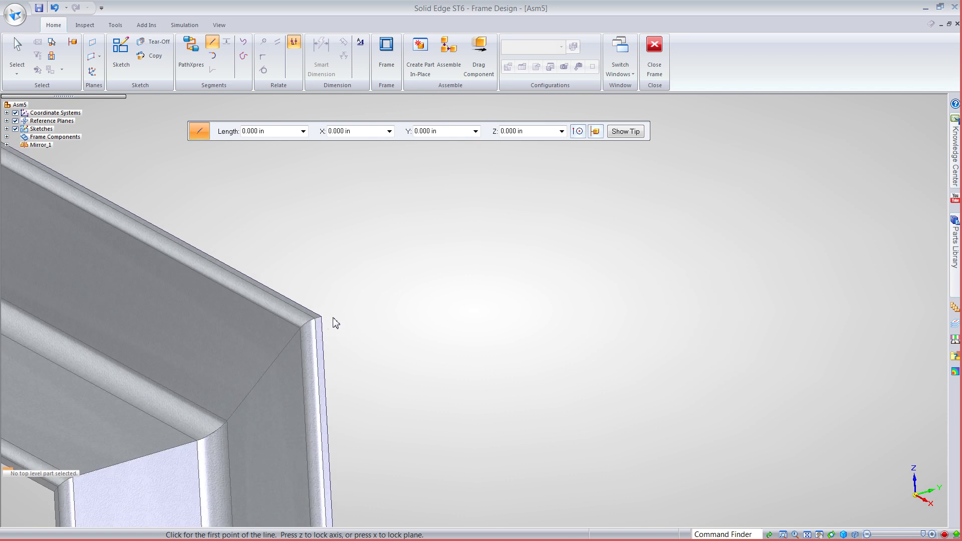
click(322, 318)
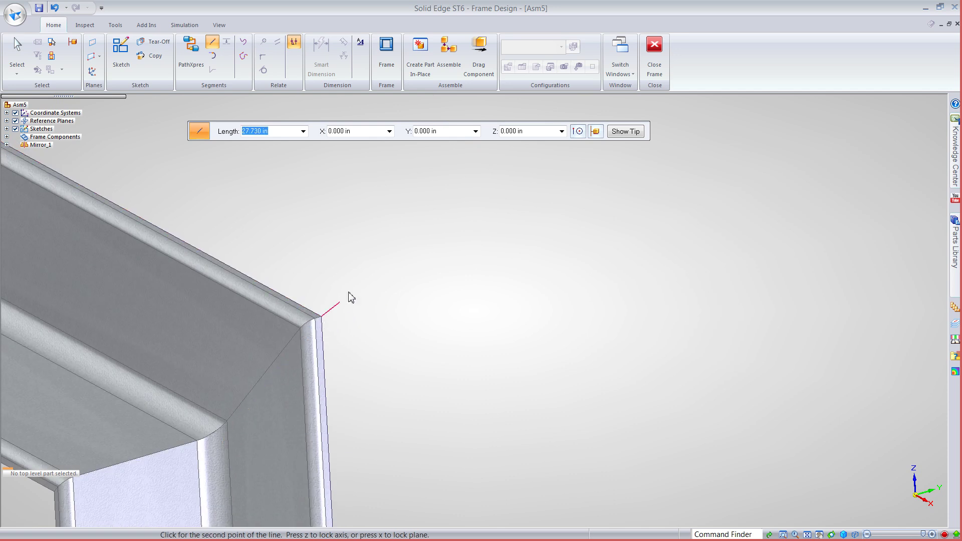
Try the axis and plane locks on the line's direction, including a lock along the Y axis.
scroll(323, 320, down, 3)
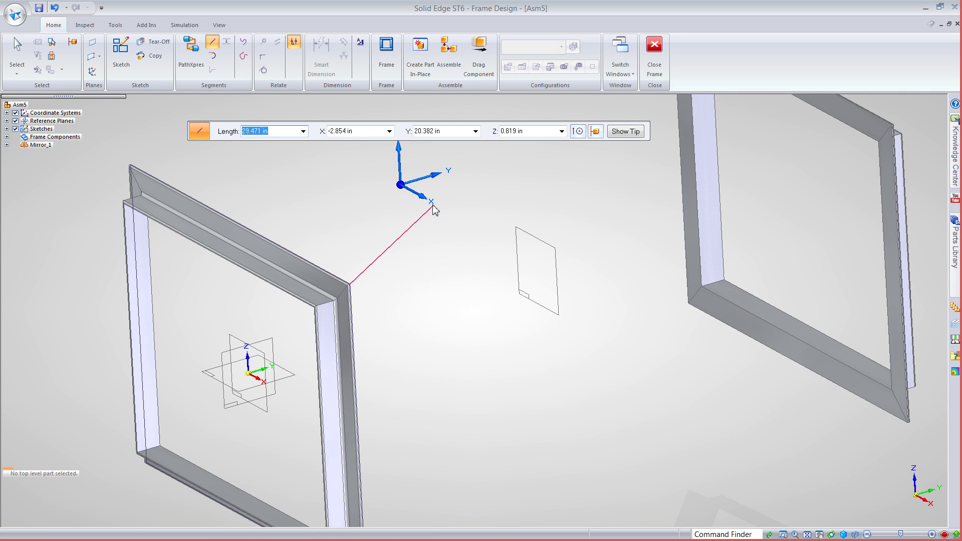
click(430, 220)
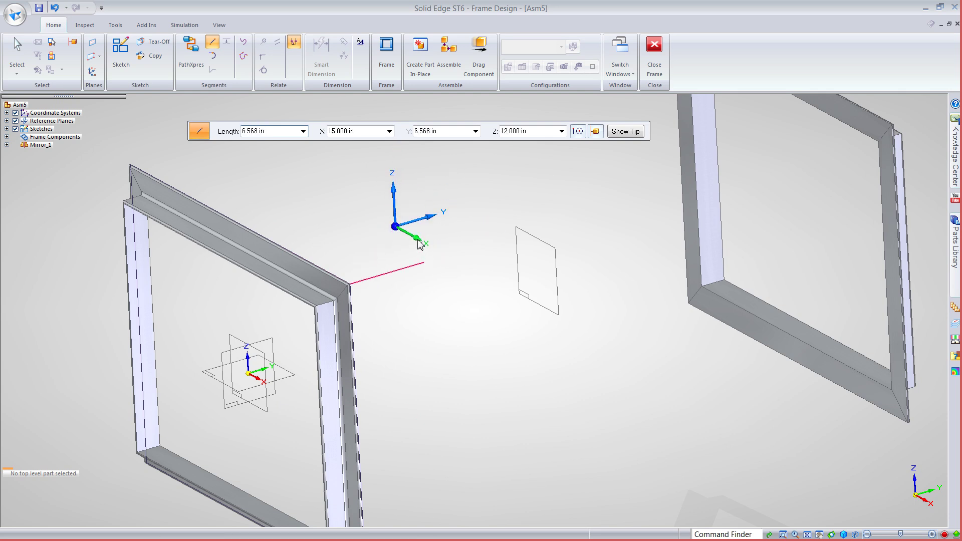
key(z)
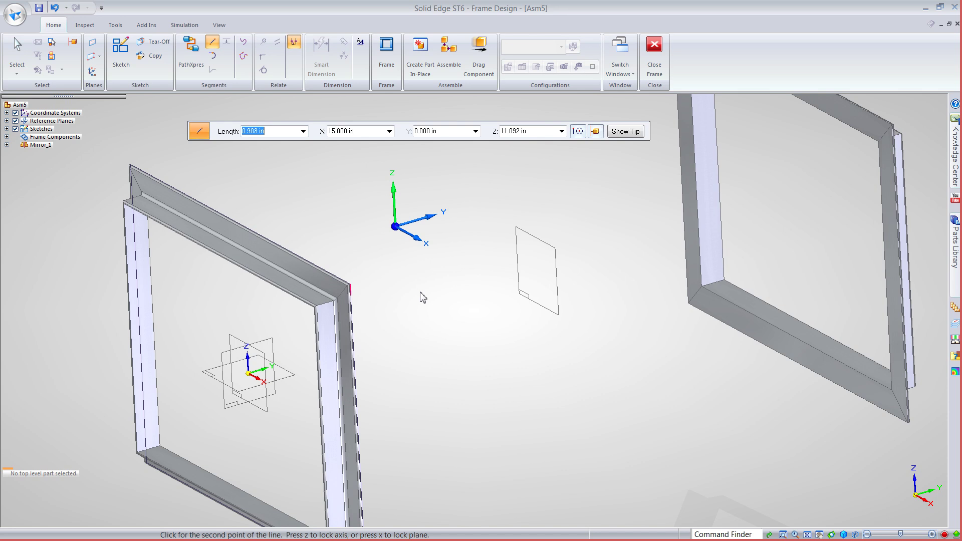
key(z)
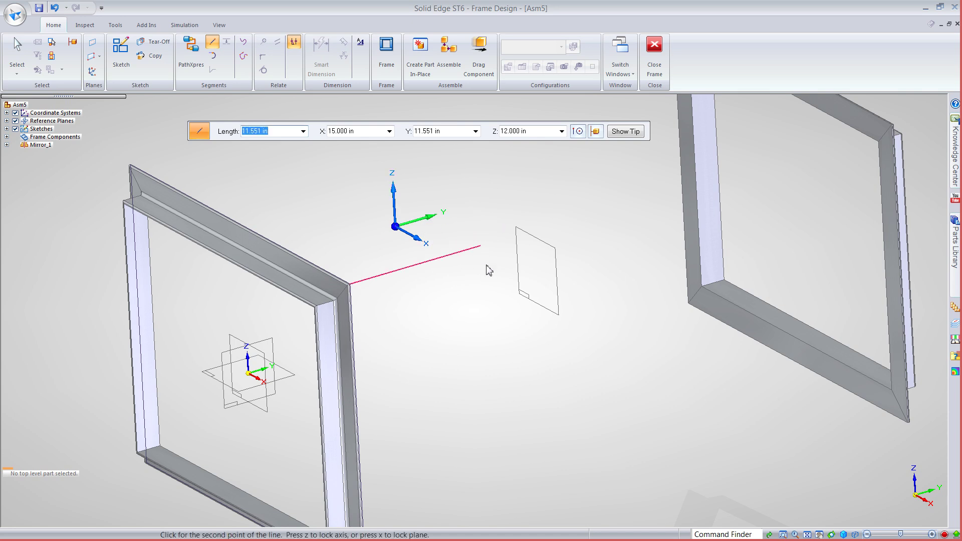
key(z)
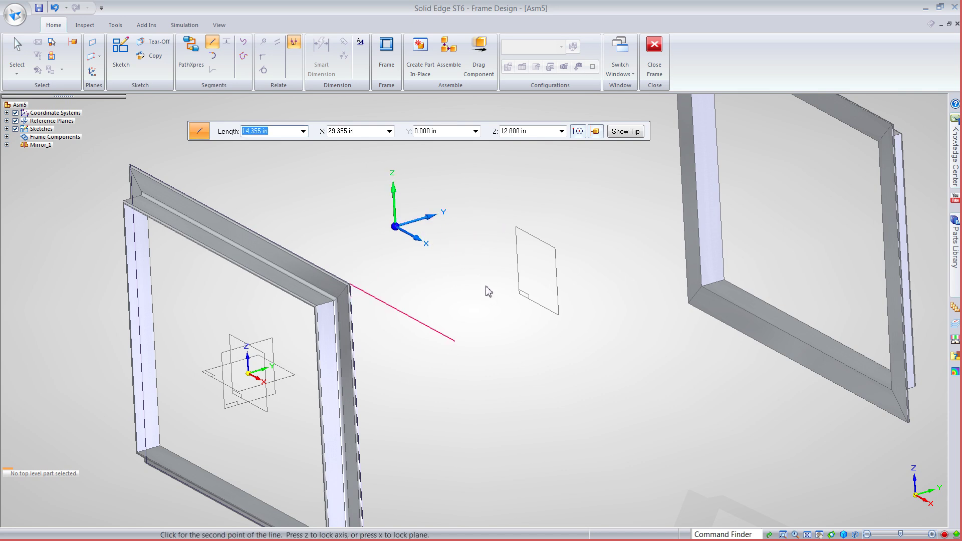
key(z)
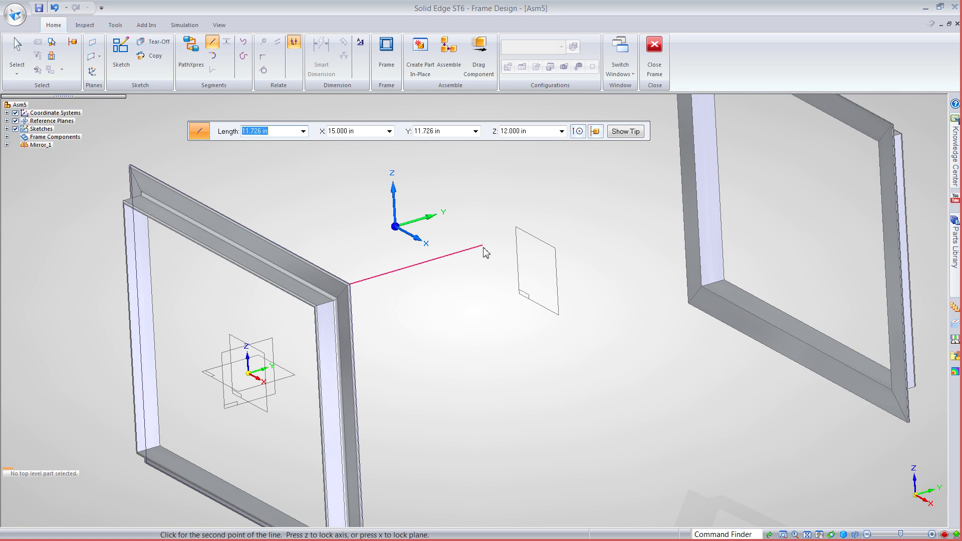
scroll(485, 261, down, 3)
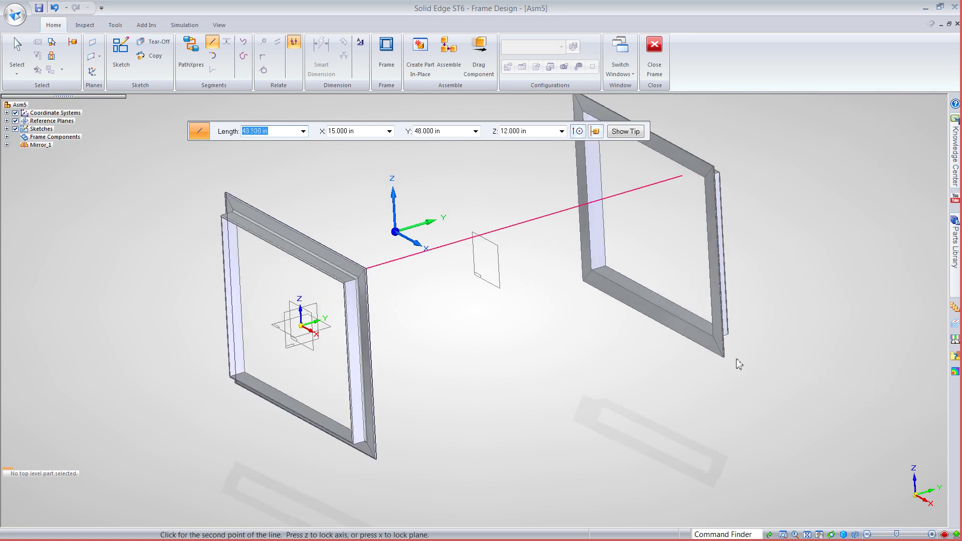
key(x)
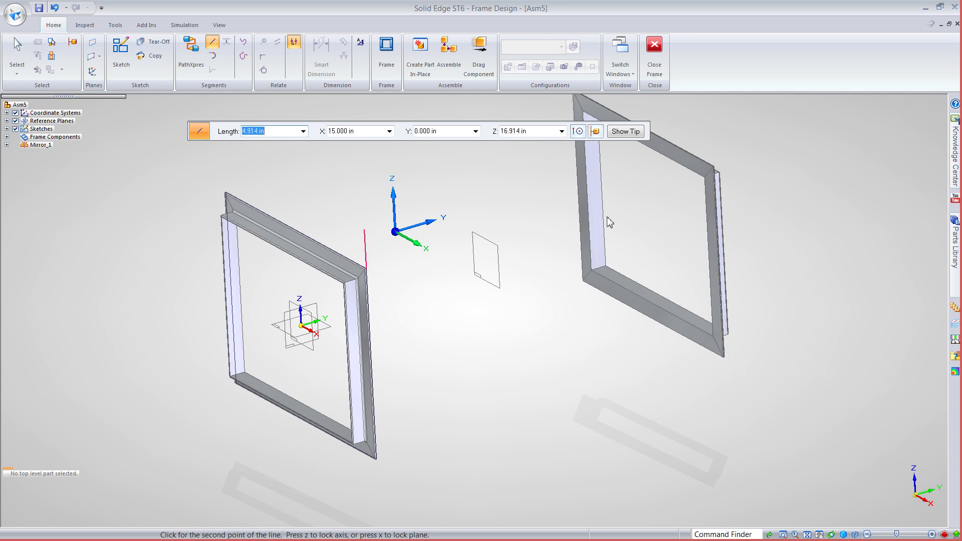
End the line at the matching upper corner of the mirrored frame, 48 in along Y, and leave the line command.
scroll(726, 176, up, 5)
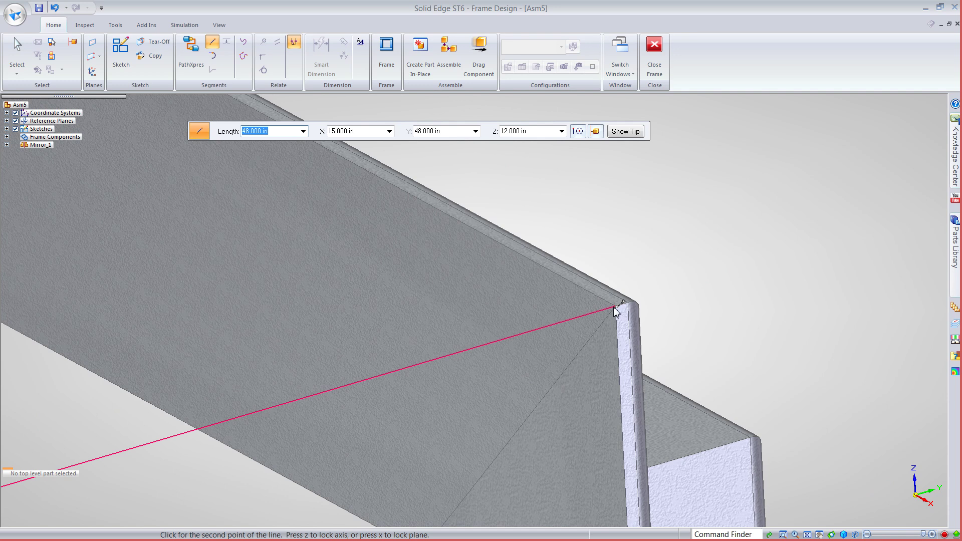
scroll(622, 310, down, 5)
click(654, 304)
key(Escape)
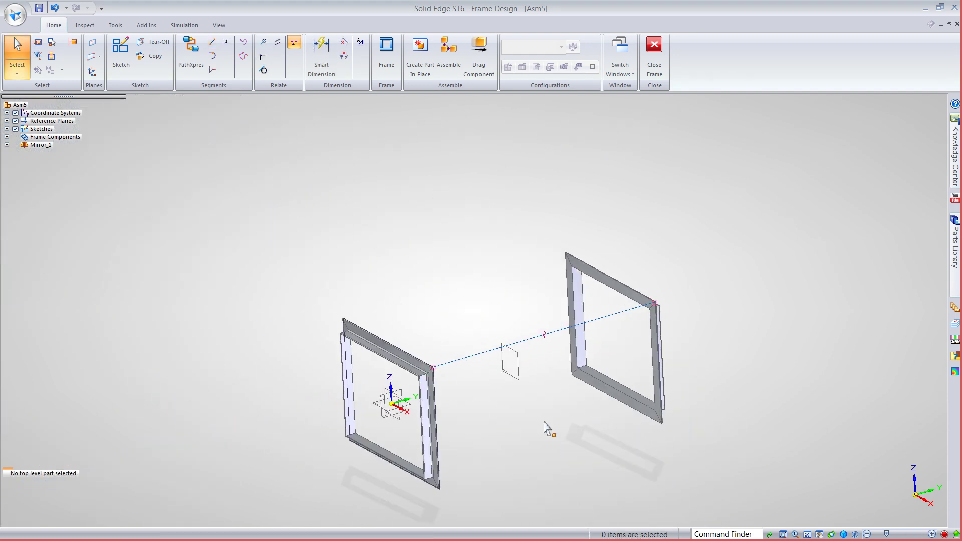
Create a SquareTubing 2x2x.083 frame member along the connecting line, finish it and close the frame environment.
click(386, 56)
click(359, 131)
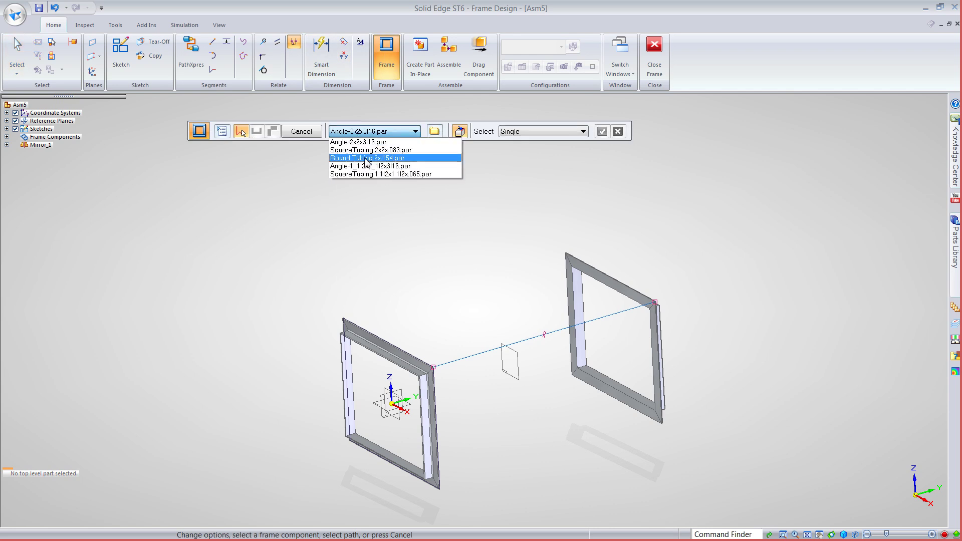
click(371, 150)
click(459, 360)
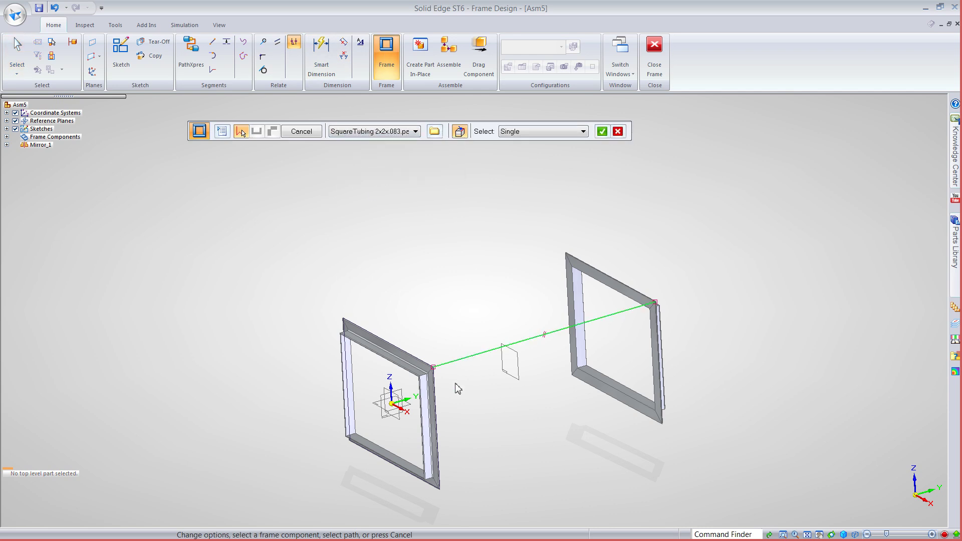
right_click(487, 408)
mouse_move(487, 409)
middle_down()
mouse_move(441, 389)
mouse_move(498, 395)
middle_up()
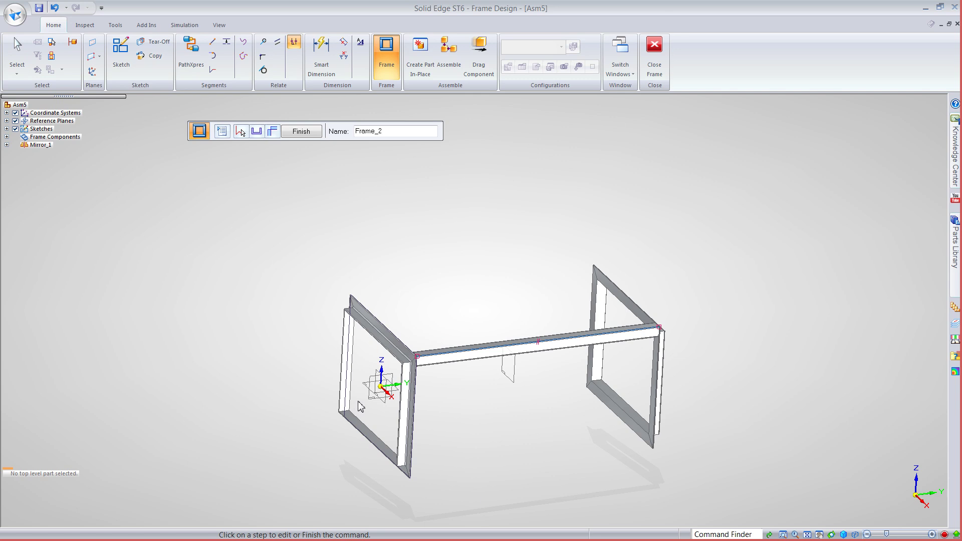
right_click(512, 236)
click(655, 50)
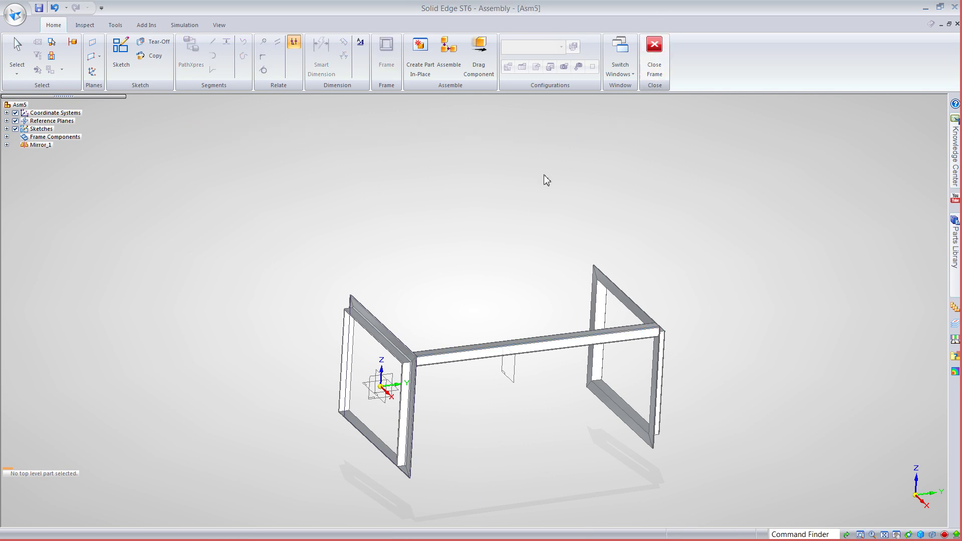
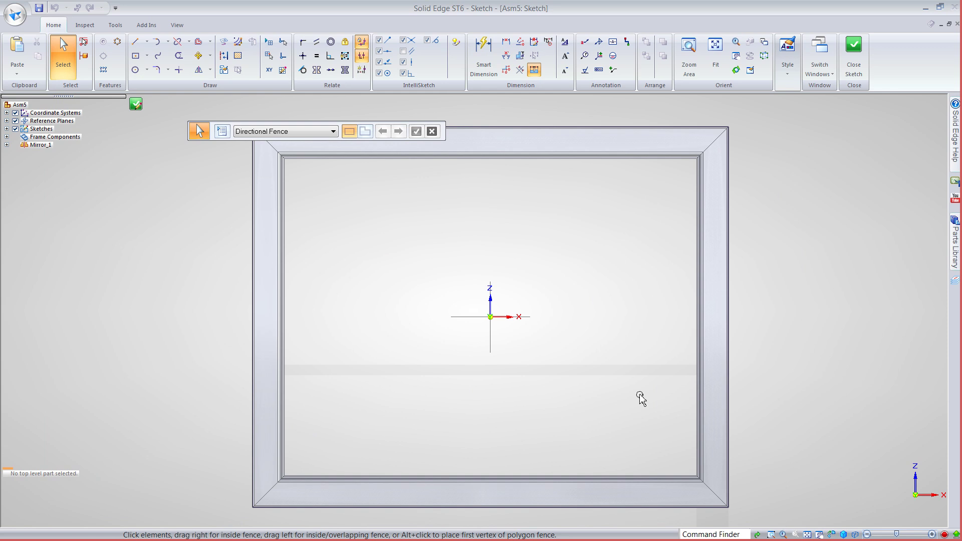
Check the edge locate options and draw a 28 by 22 in rectangular pattern from the frame's upper inner corner to the opposite lower outer corner.
click(103, 70)
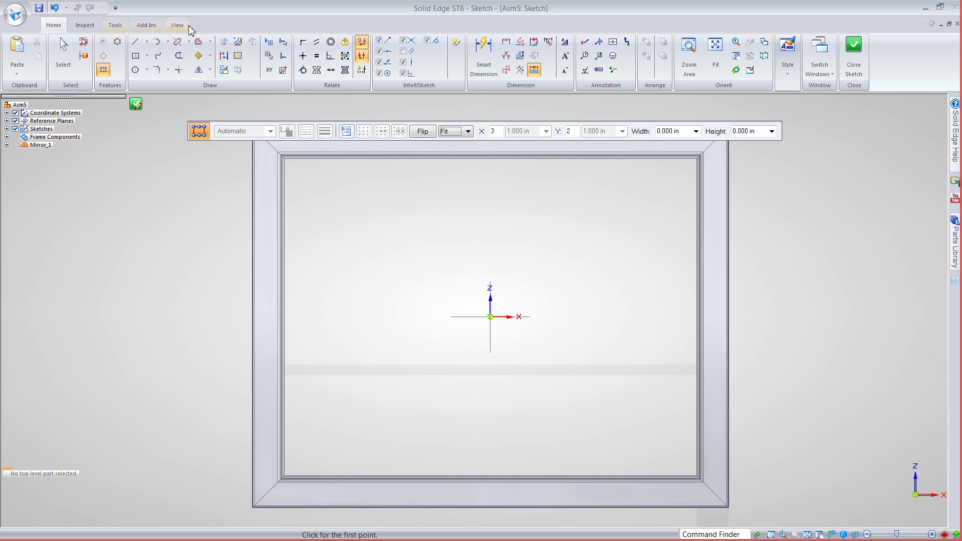
click(120, 26)
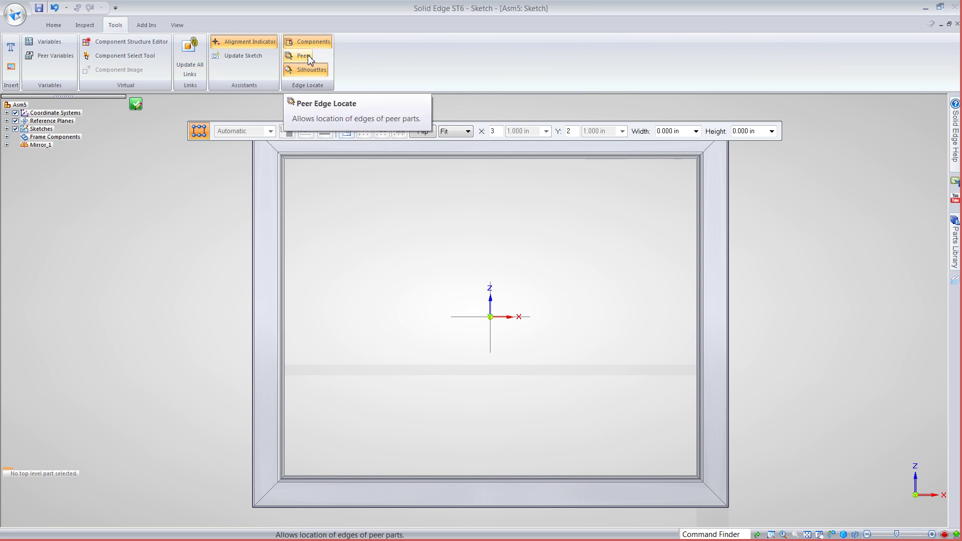
click(53, 25)
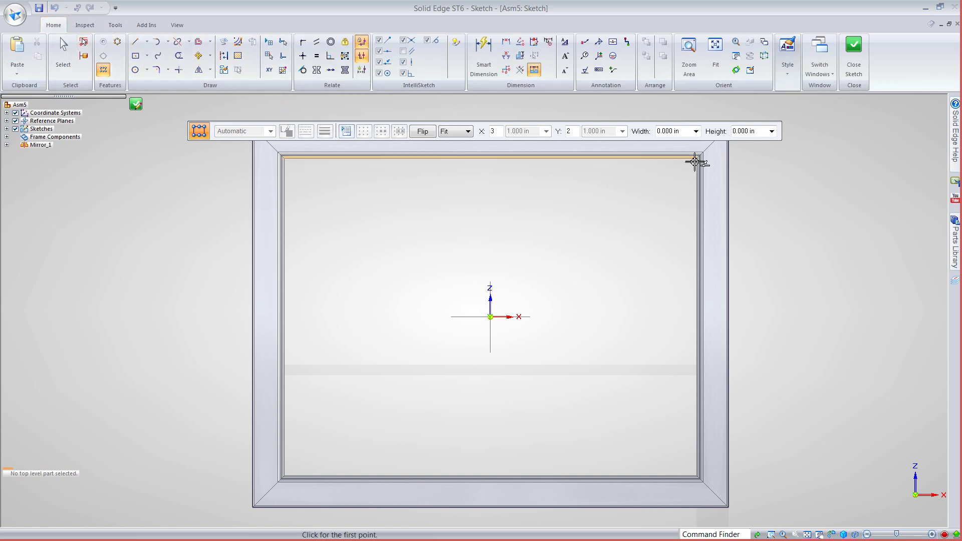
scroll(699, 159, up, 4)
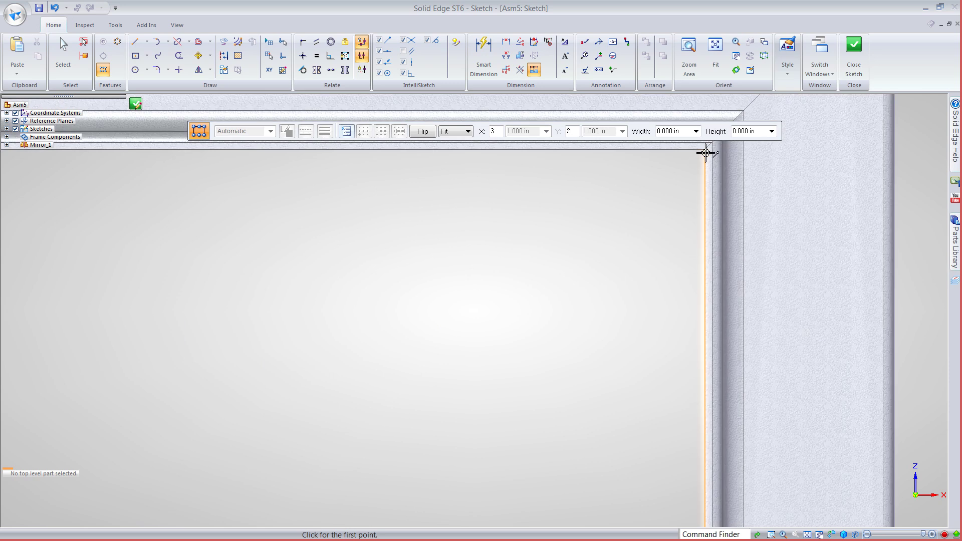
click(706, 151)
scroll(575, 311, down, 6)
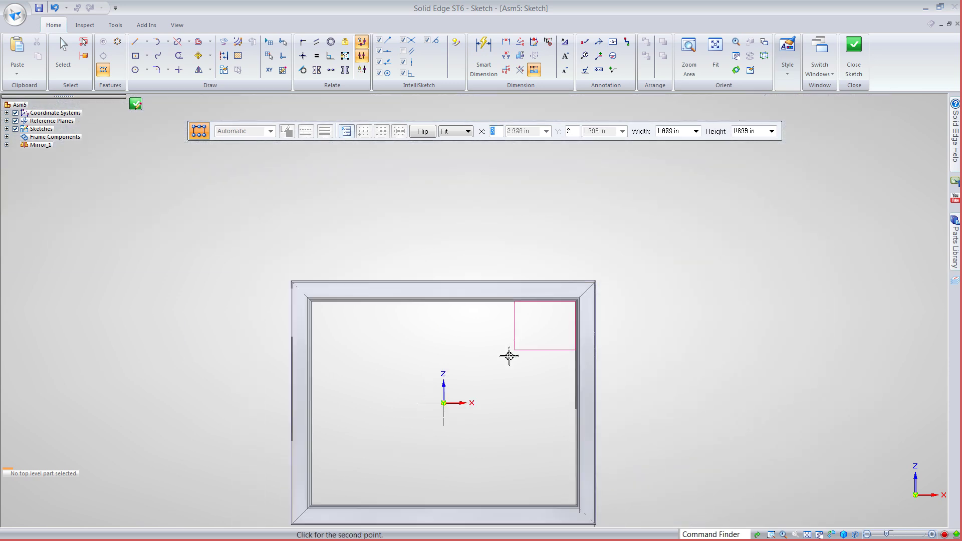
scroll(344, 501, up, 6)
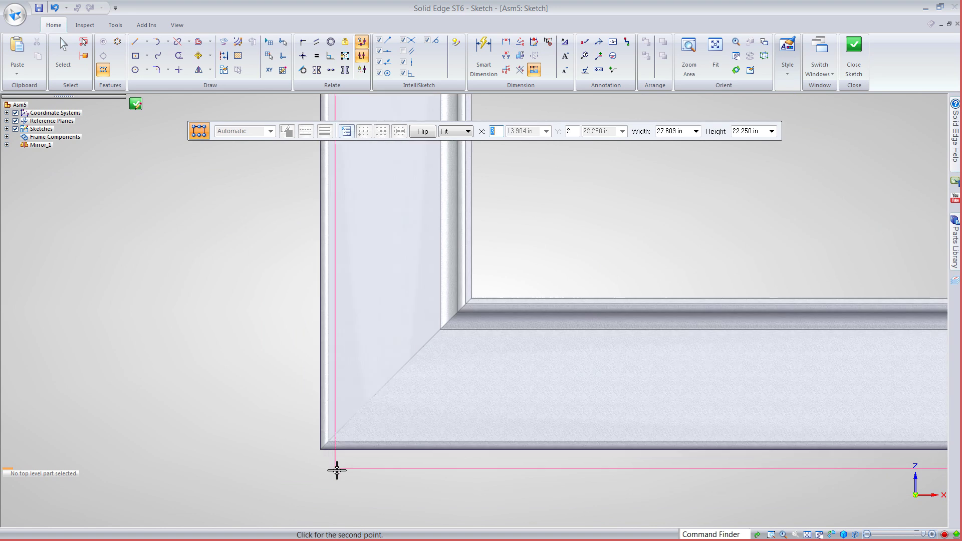
click(305, 432)
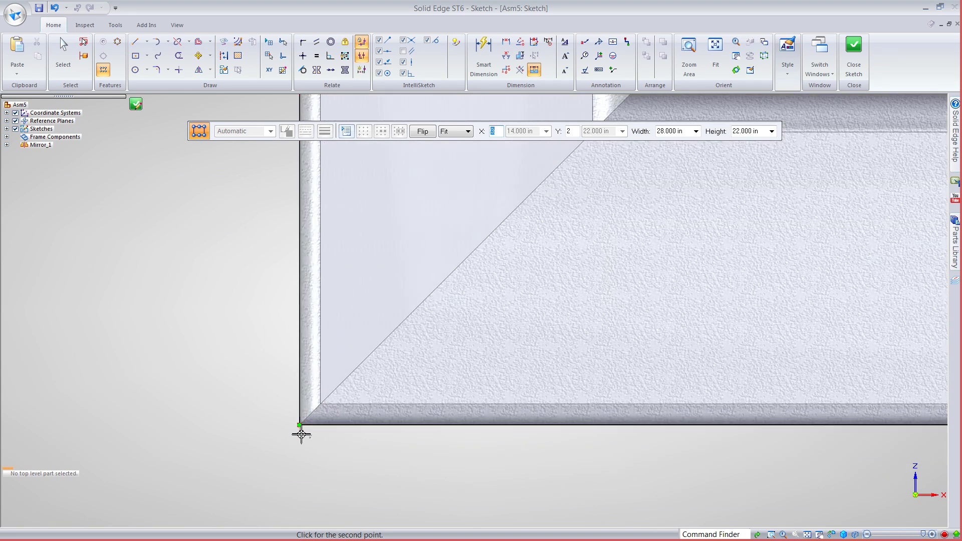
scroll(317, 448, down, 6)
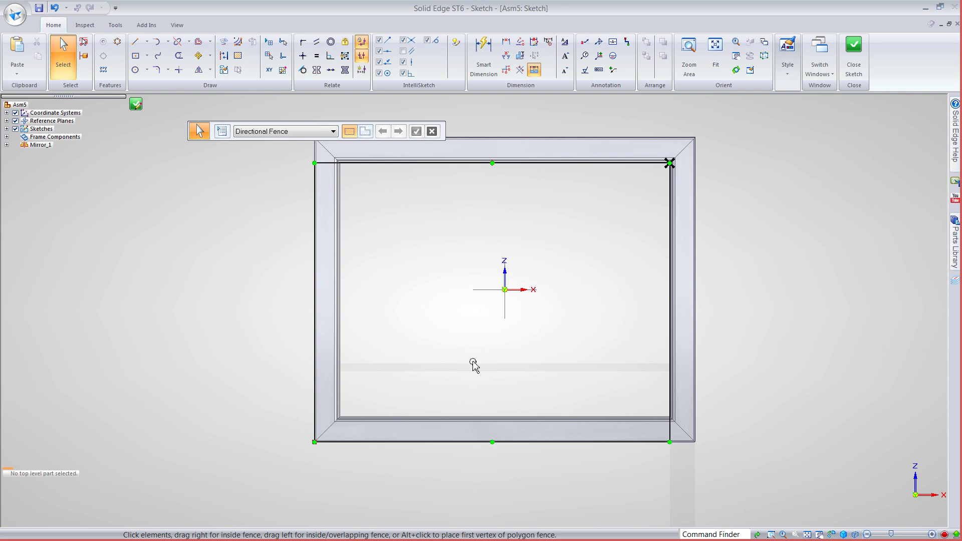
Set the pattern to three occurrences in Y with the centre one suppressed, and finish the sketch.
click(387, 163)
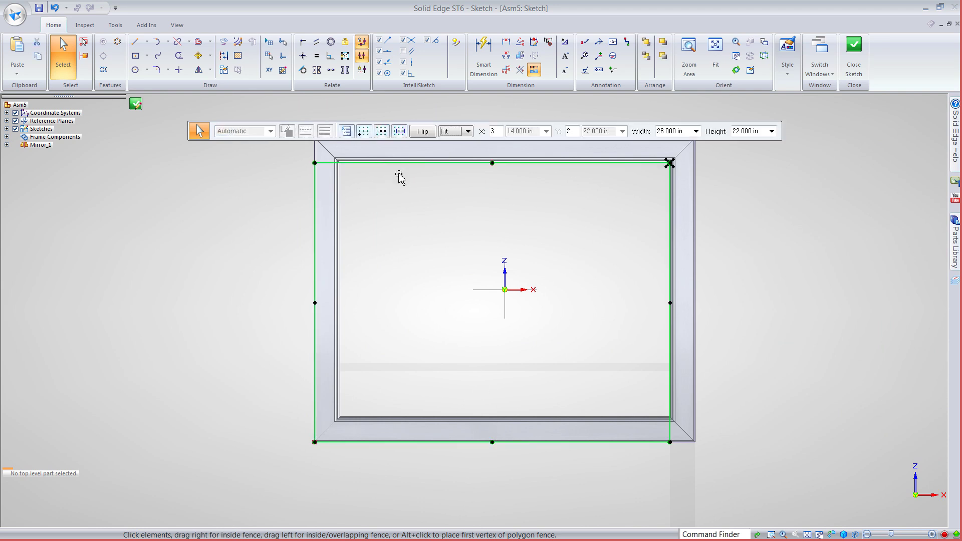
double_click(572, 132)
click(382, 132)
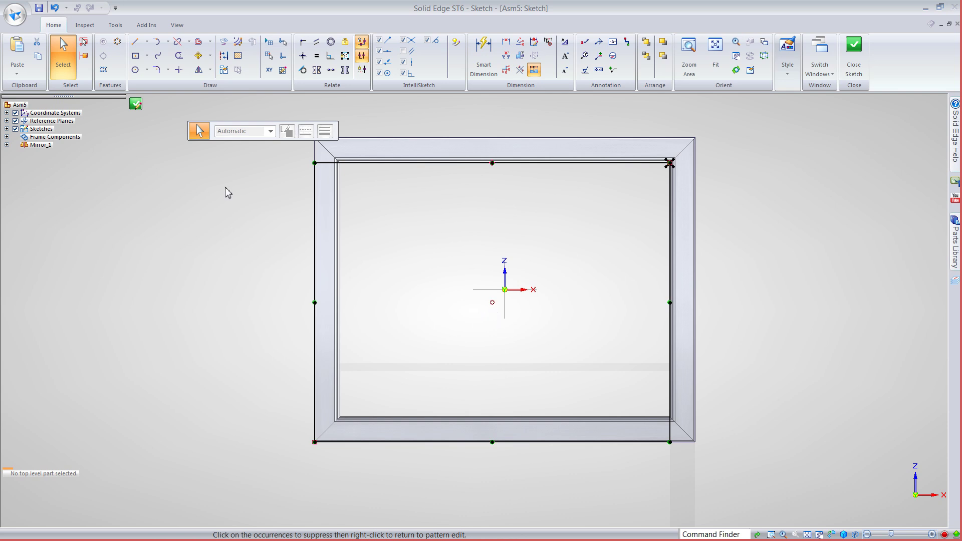
right_click(131, 99)
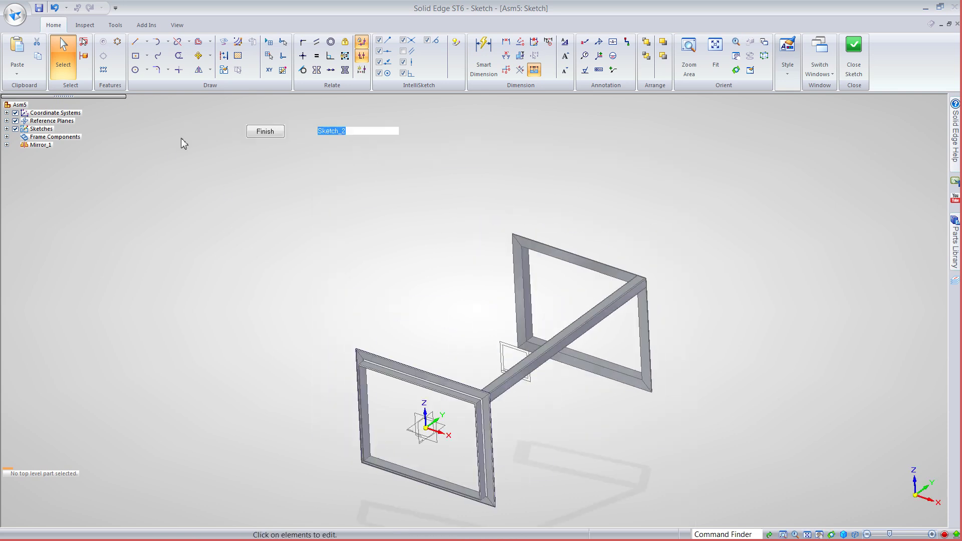
right_click(253, 278)
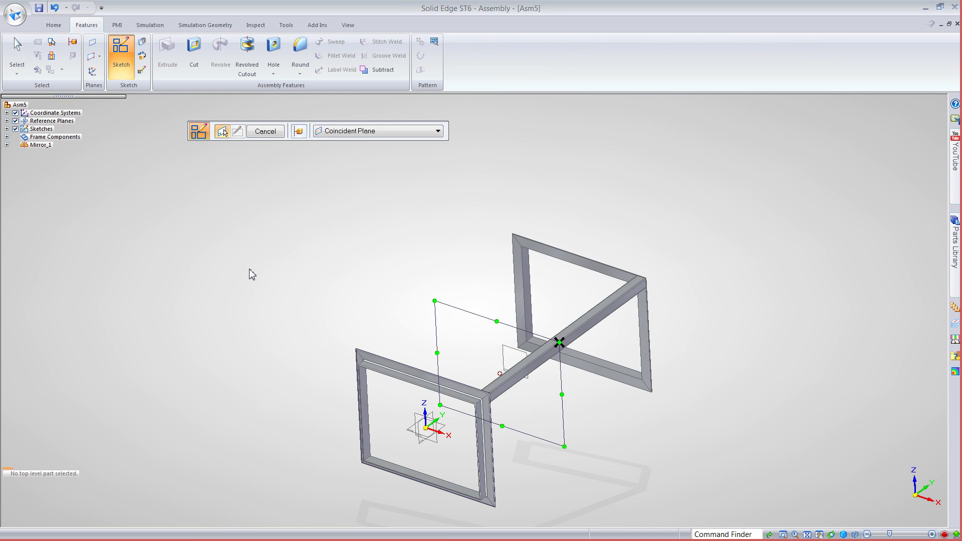
Pattern the square tubing member along the sketched rectangular pattern in the assembly and finish the pattern.
click(807, 536)
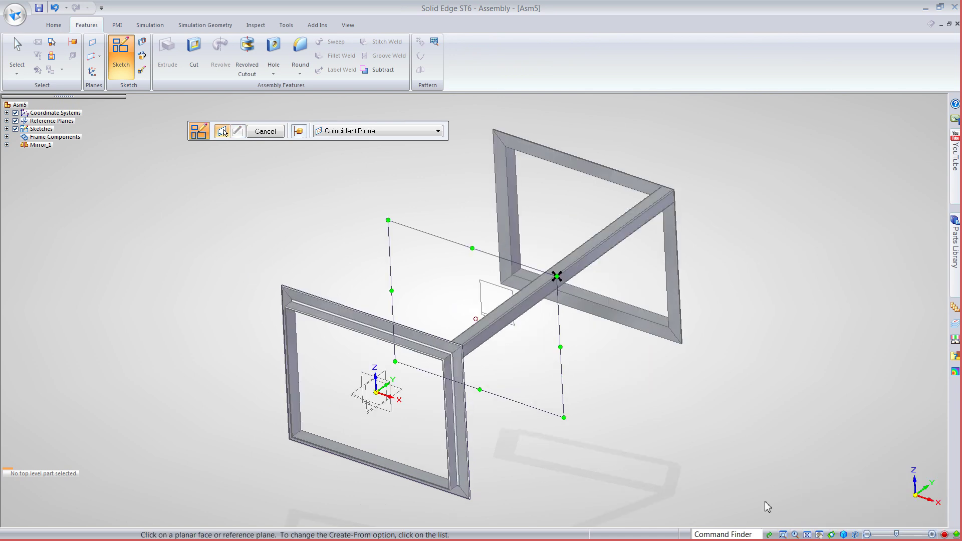
click(53, 25)
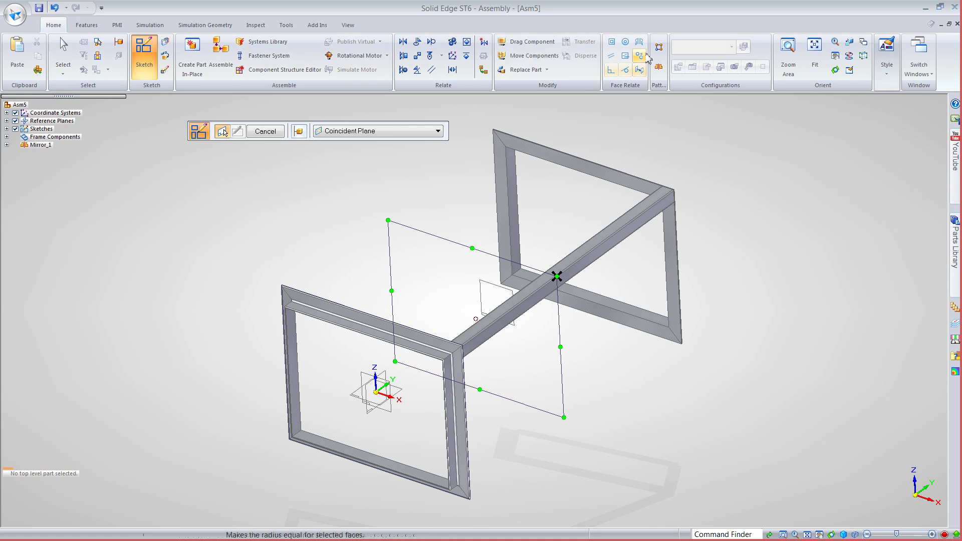
click(660, 46)
click(601, 237)
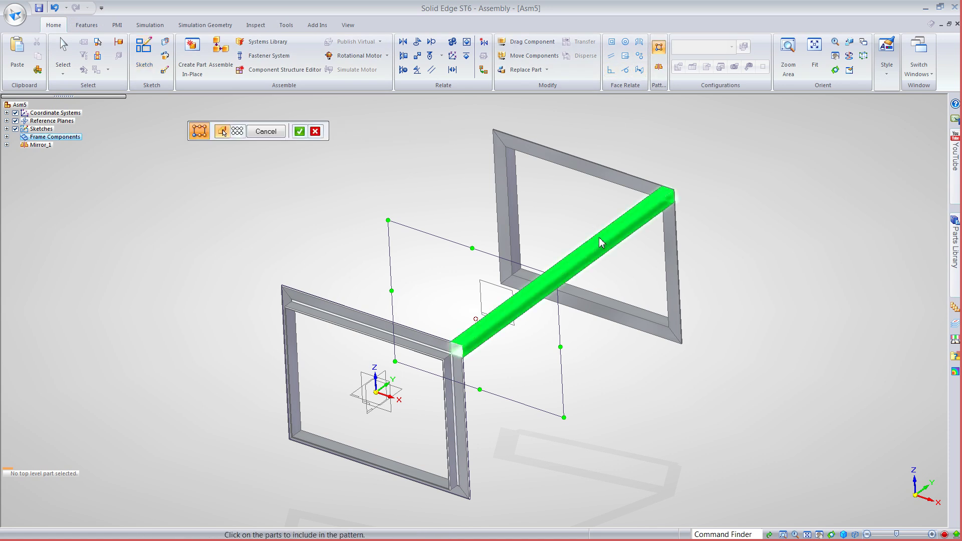
right_click(399, 216)
click(408, 228)
click(414, 230)
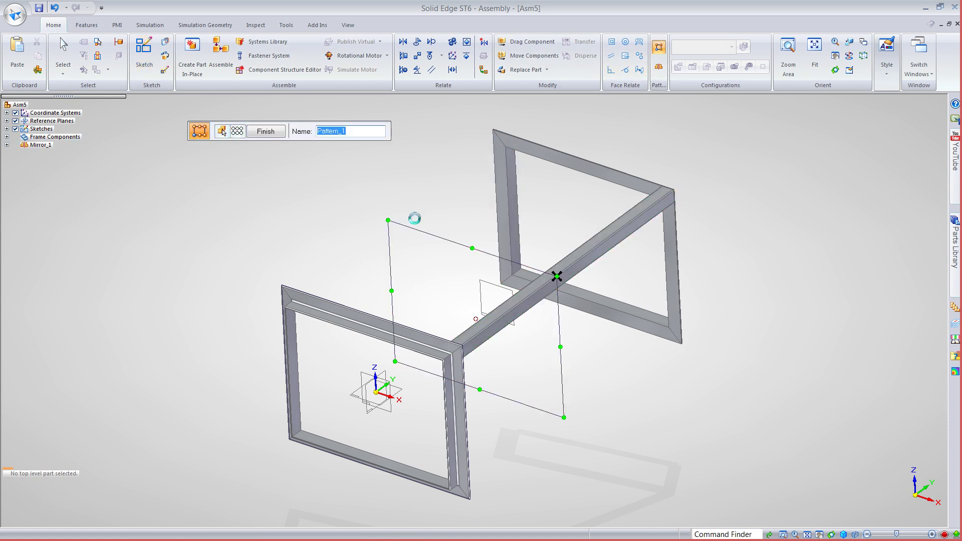
click(415, 218)
mouse_move(409, 228)
middle_down()
mouse_move(221, 201)
mouse_move(251, 202)
mouse_move(262, 215)
mouse_move(256, 223)
middle_up()
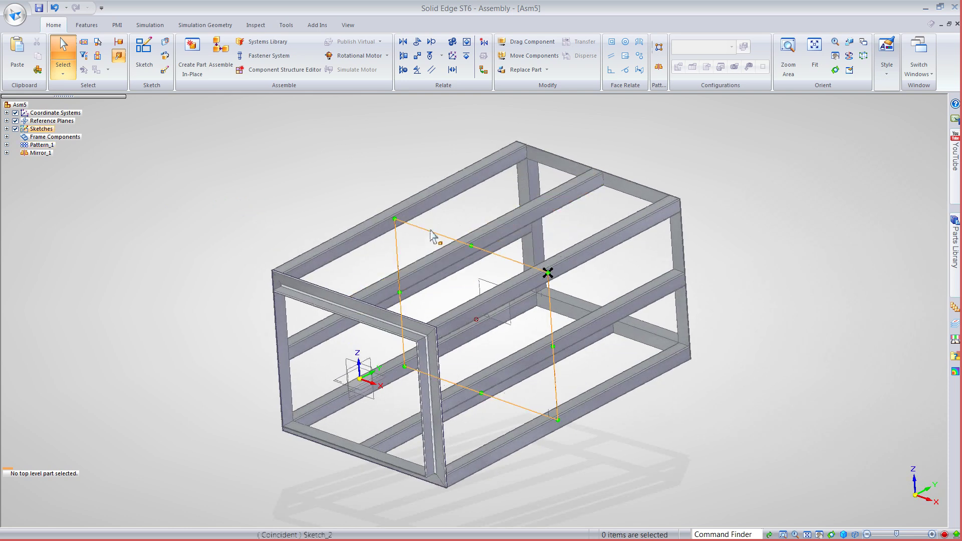
Open the front frame's profile, Sketch_1, for editing and set its width to 36 in.
click(6, 129)
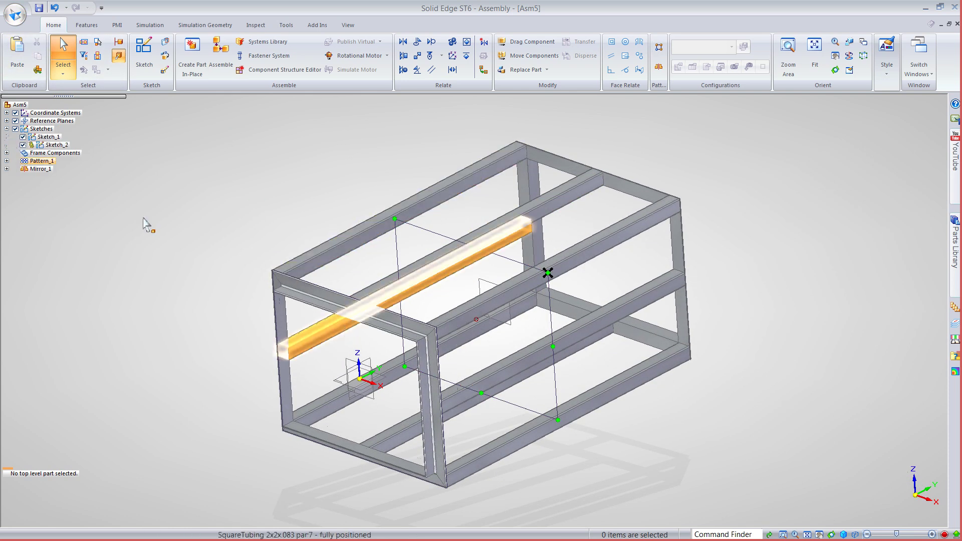
click(51, 138)
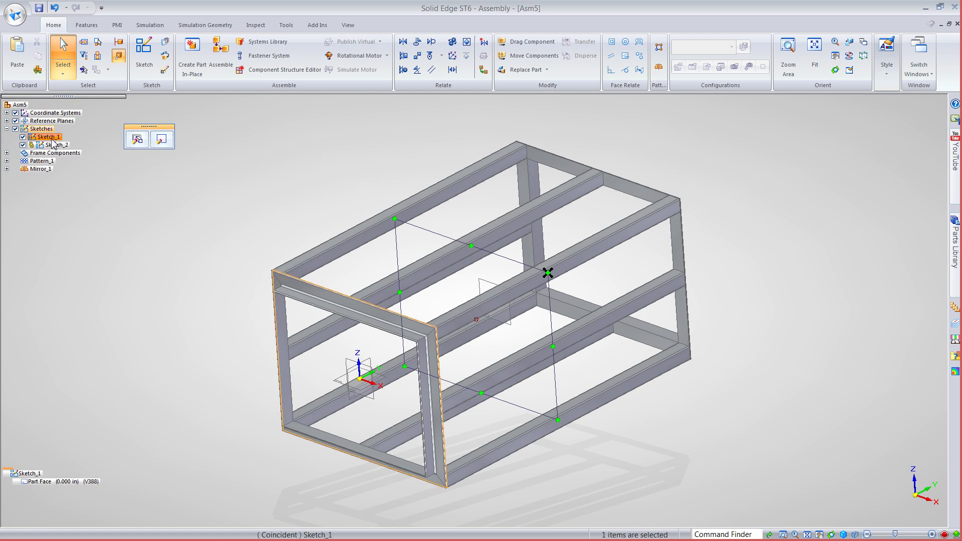
click(137, 139)
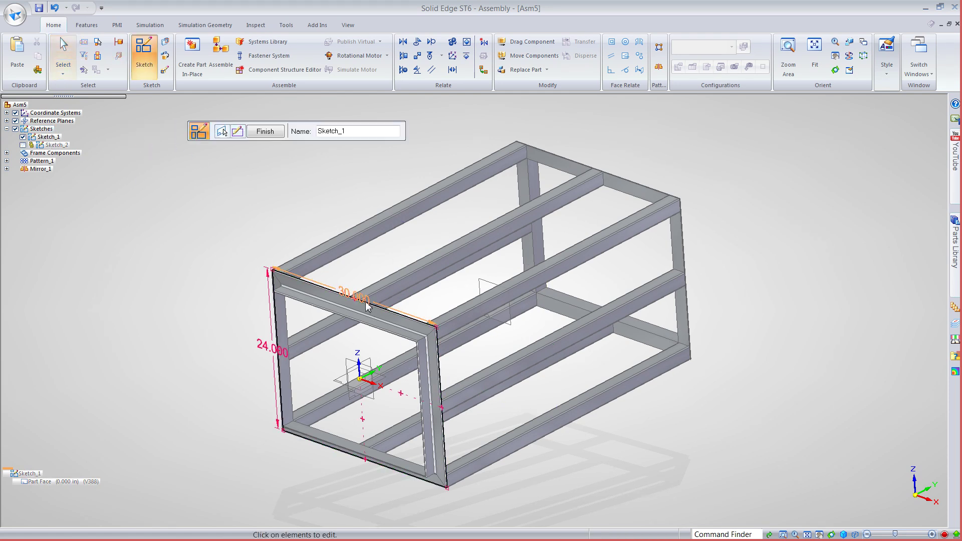
click(353, 295)
text(3)
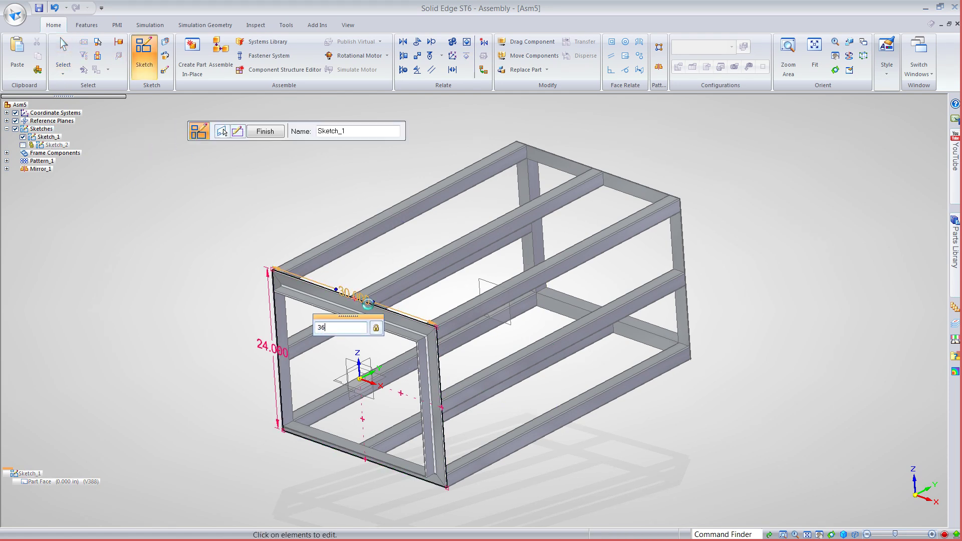
text(6)
key(Return)
Set the front frame sketch's height to 30 in and finish the sketch edit.
click(257, 346)
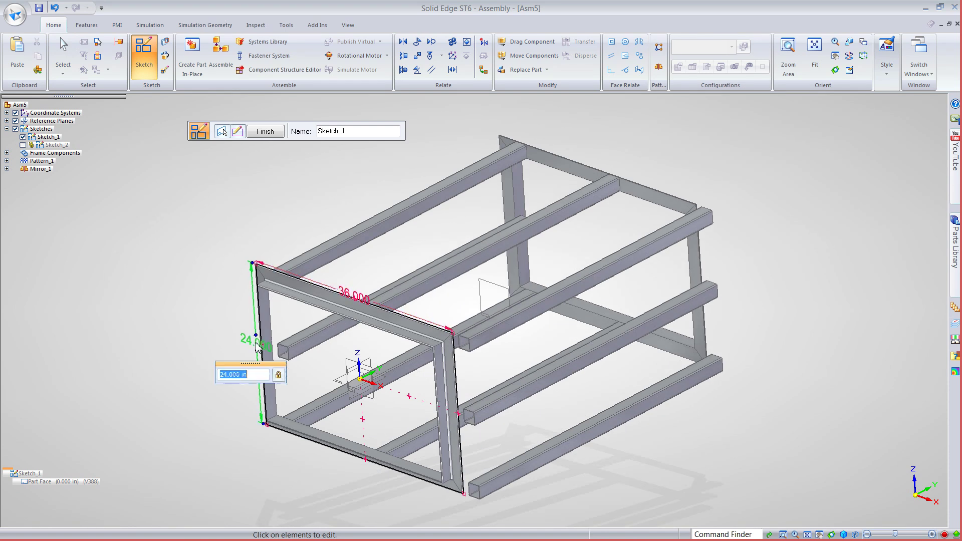
text(30)
key(Return)
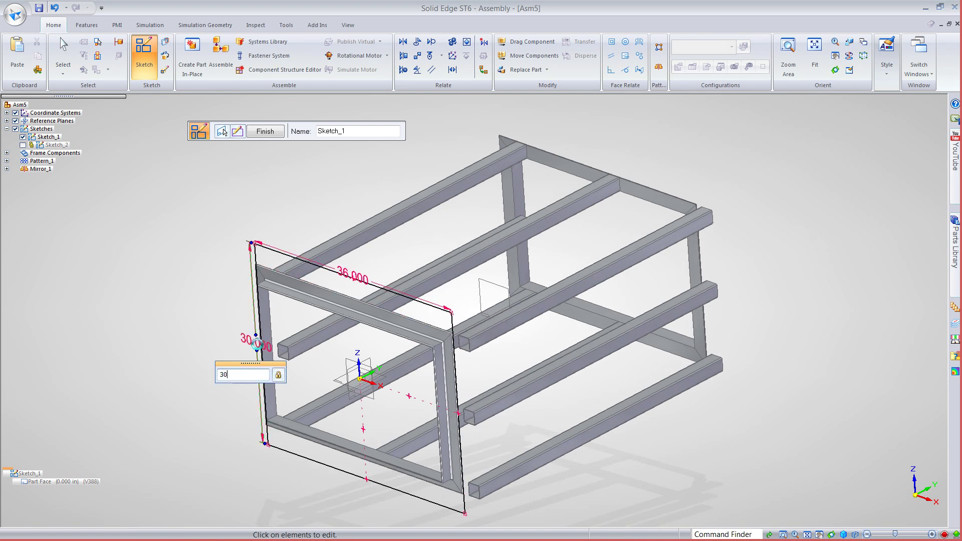
right_click(187, 326)
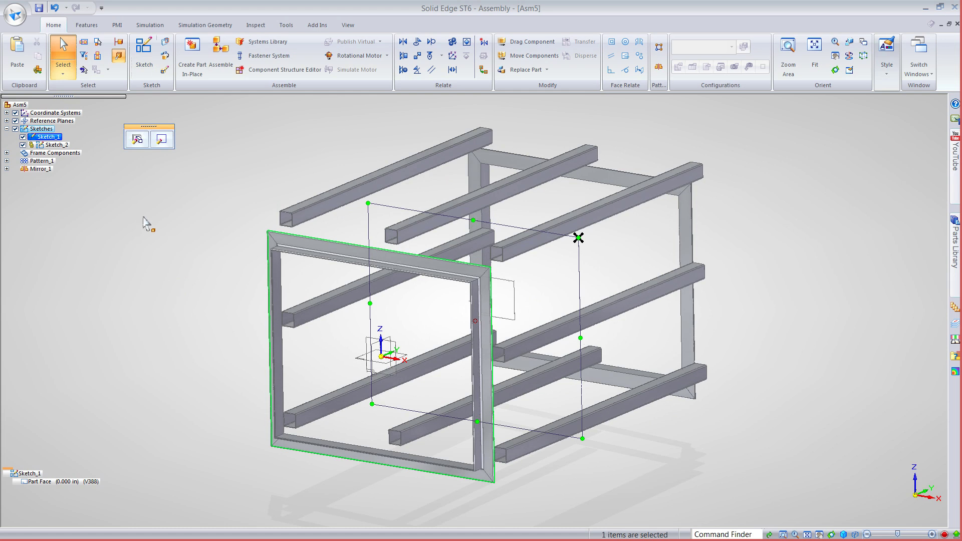
Update all links in the assembly.
click(285, 25)
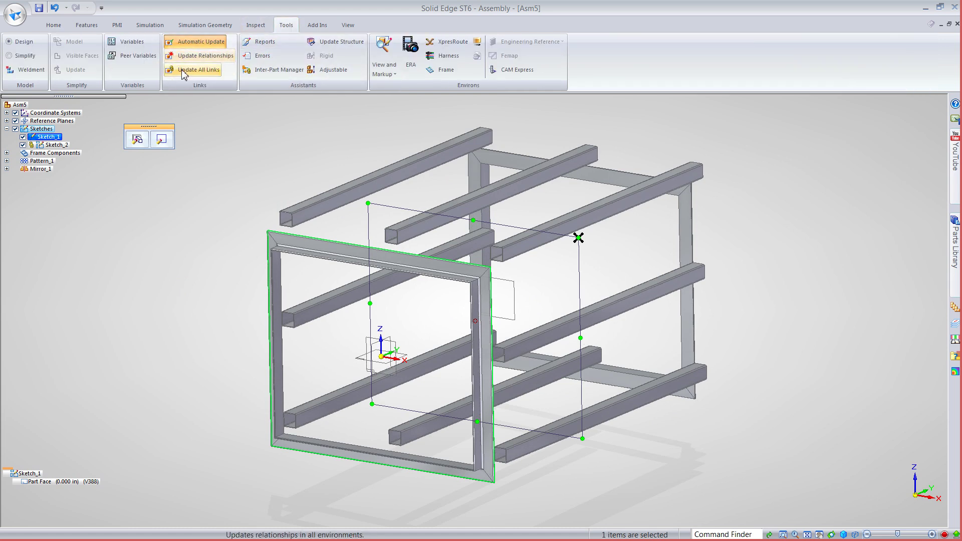
middle_drag(179, 282, 199, 241)
middle_drag(161, 143, 97, 210)
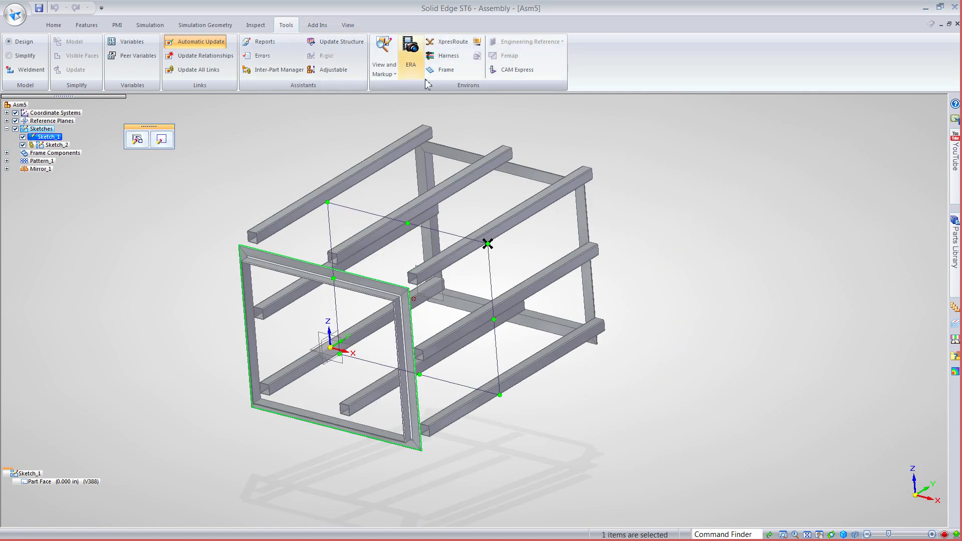
In the frame environment, edit the path definition of Frame_2 and accept its existing path line to recompute the tubing.
click(443, 69)
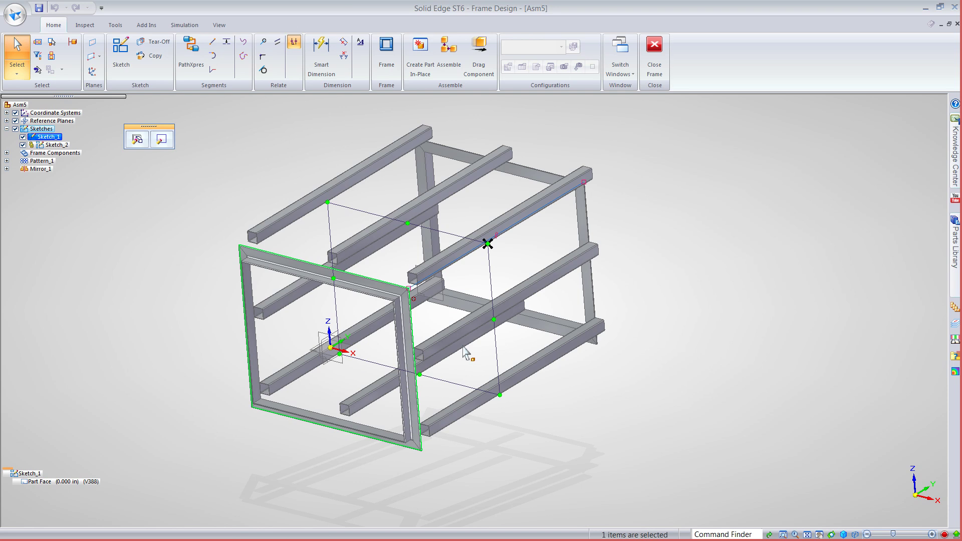
middle_drag(453, 368, 205, 131)
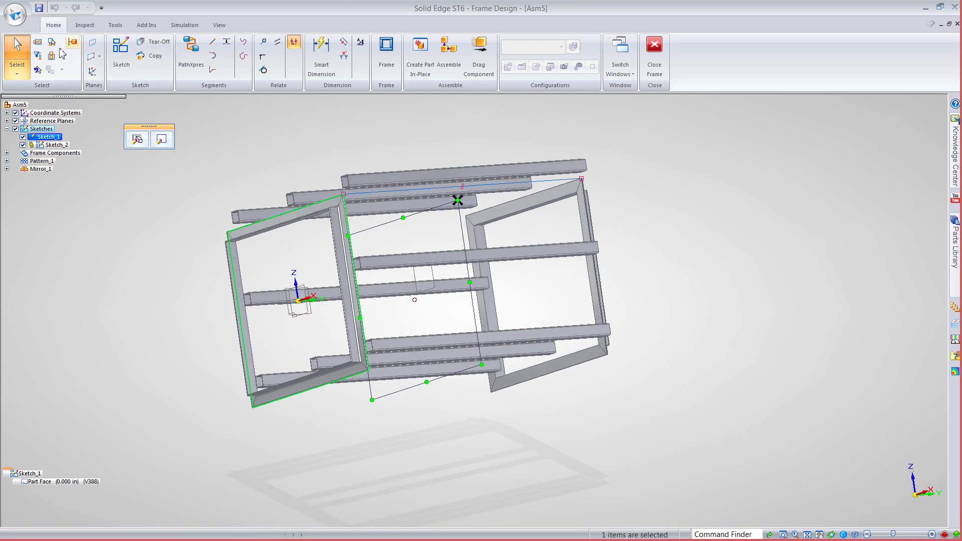
click(7, 153)
click(40, 169)
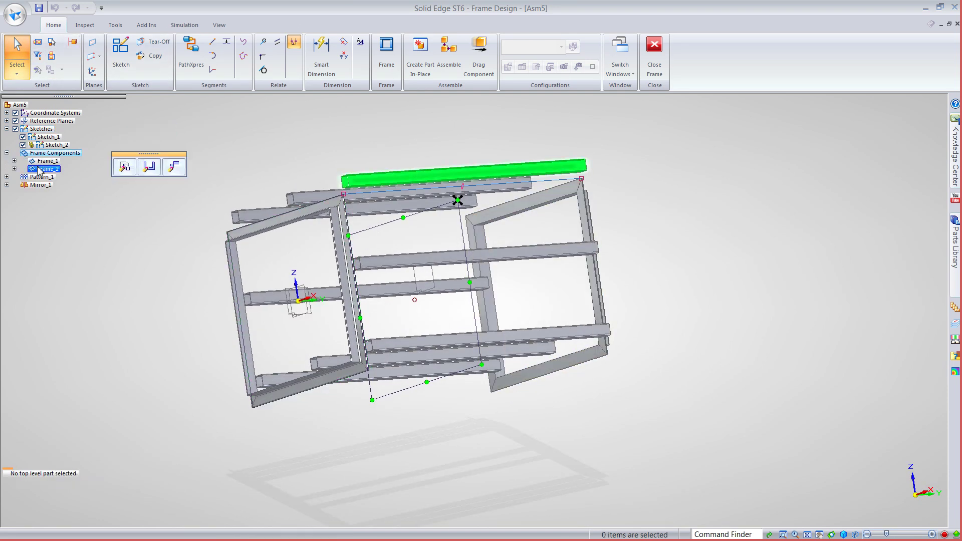
click(129, 168)
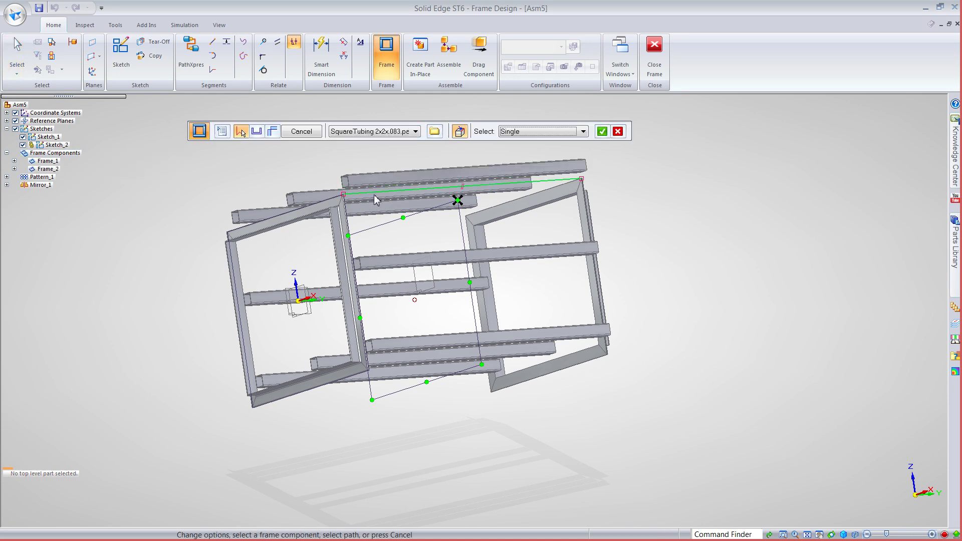
click(602, 132)
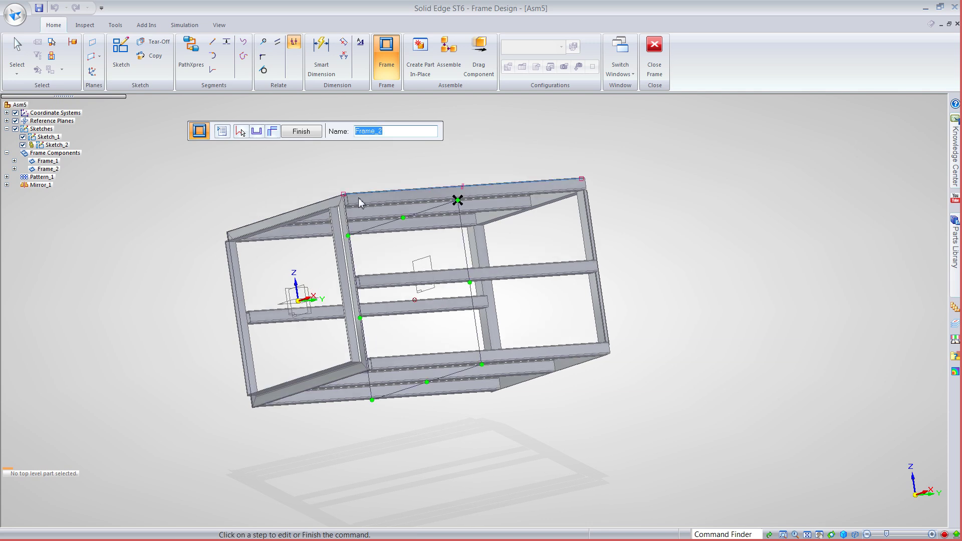
Define the square tubing's cross-section origin at its upper outer corner keypoint, so the tube sits inside the frame corner.
middle_drag(679, 335, 703, 374)
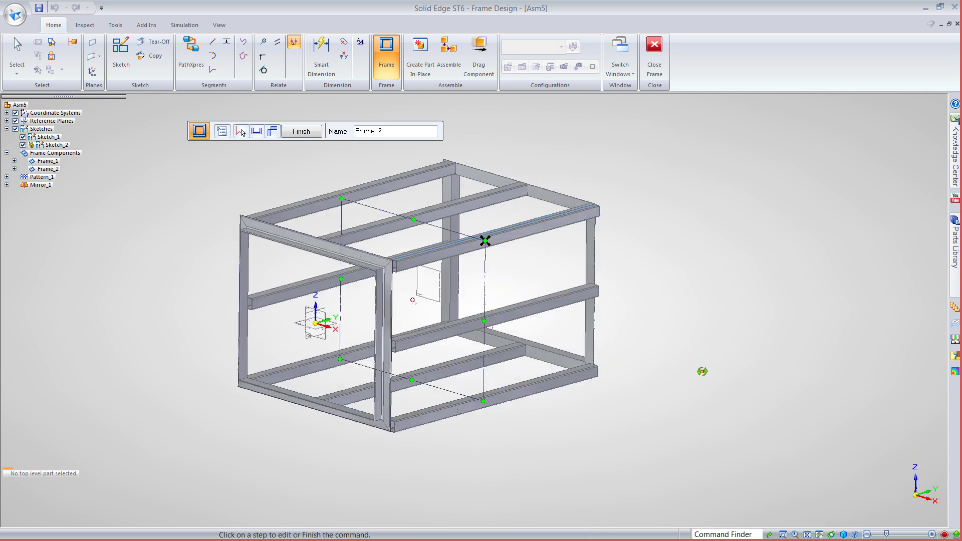
scroll(398, 261, up, 3)
scroll(397, 261, up, 3)
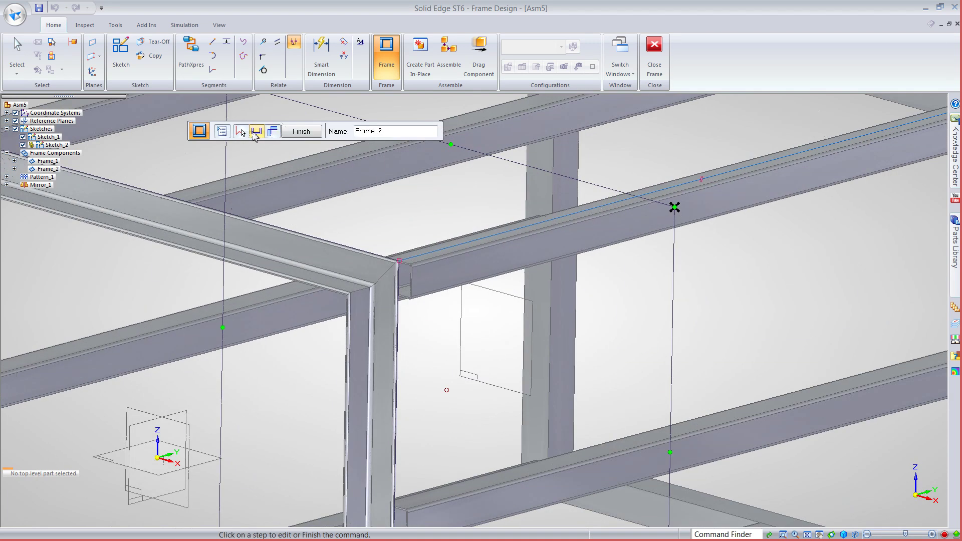
click(257, 131)
scroll(321, 174, up, 1)
click(336, 131)
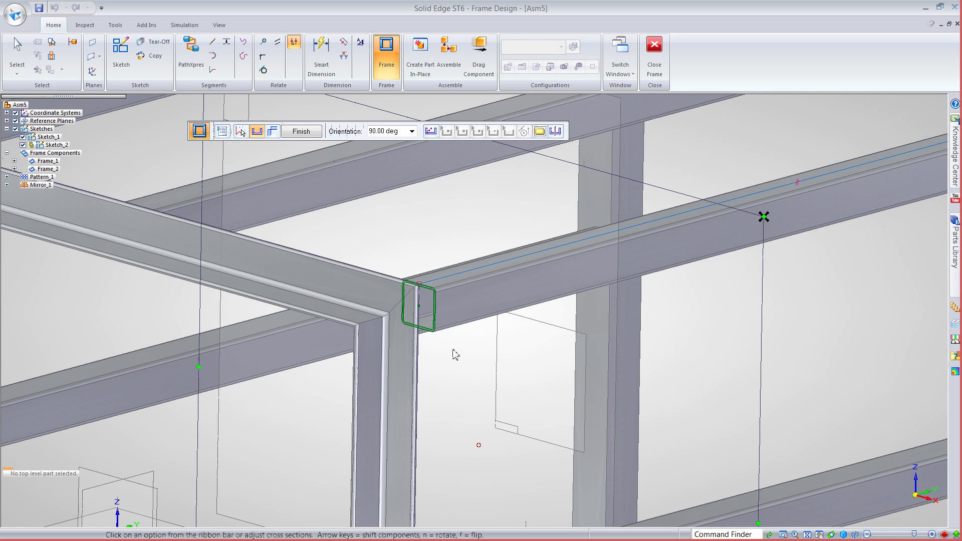
click(431, 131)
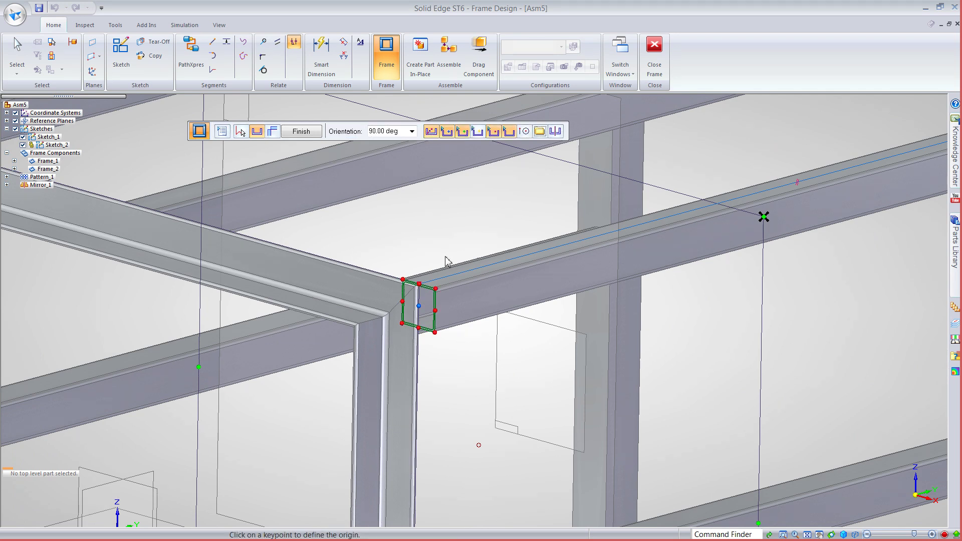
click(436, 288)
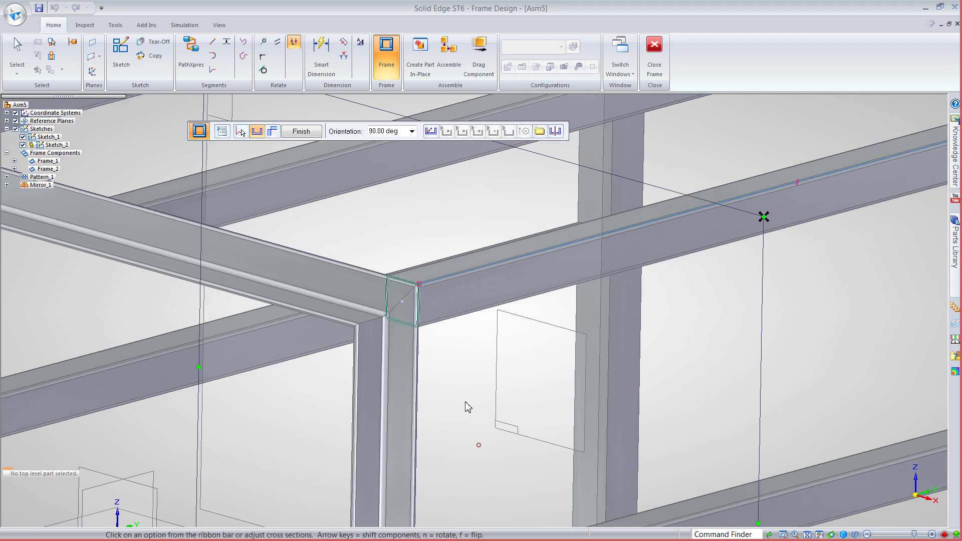
Fit the whole frame in view and hide Sketch_1 and Sketch_2.
scroll(467, 407, down, 3)
middle_drag(233, 382, 209, 385)
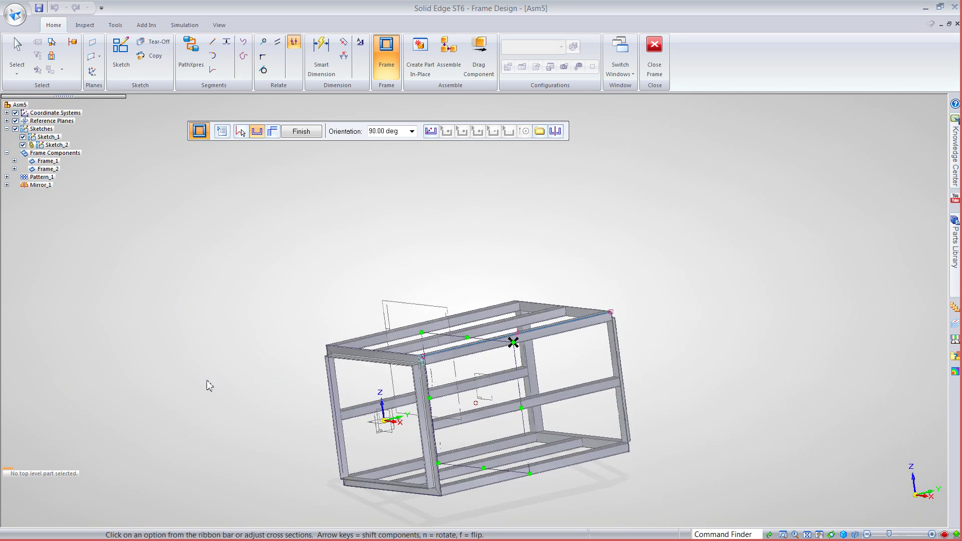
click(805, 537)
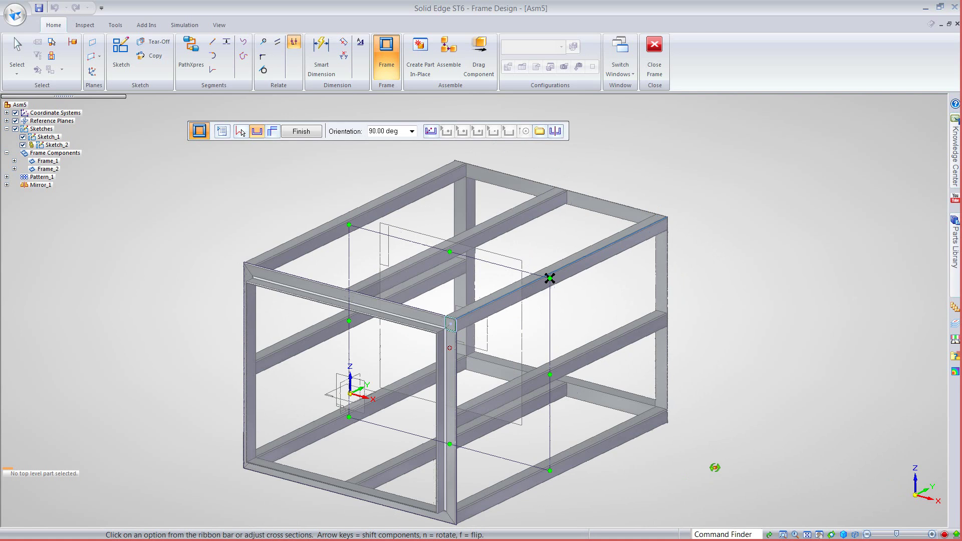
click(22, 136)
click(22, 145)
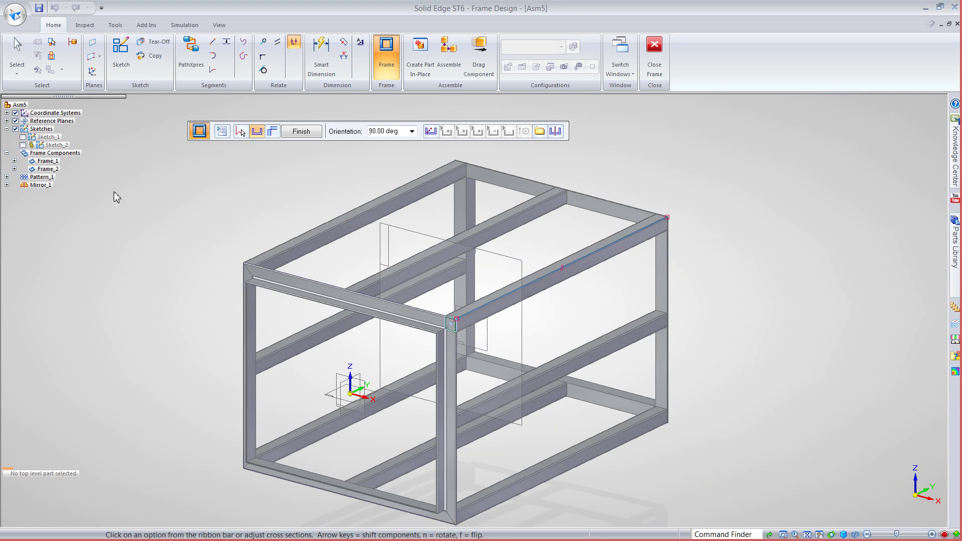
middle_drag(114, 189, 154, 198)
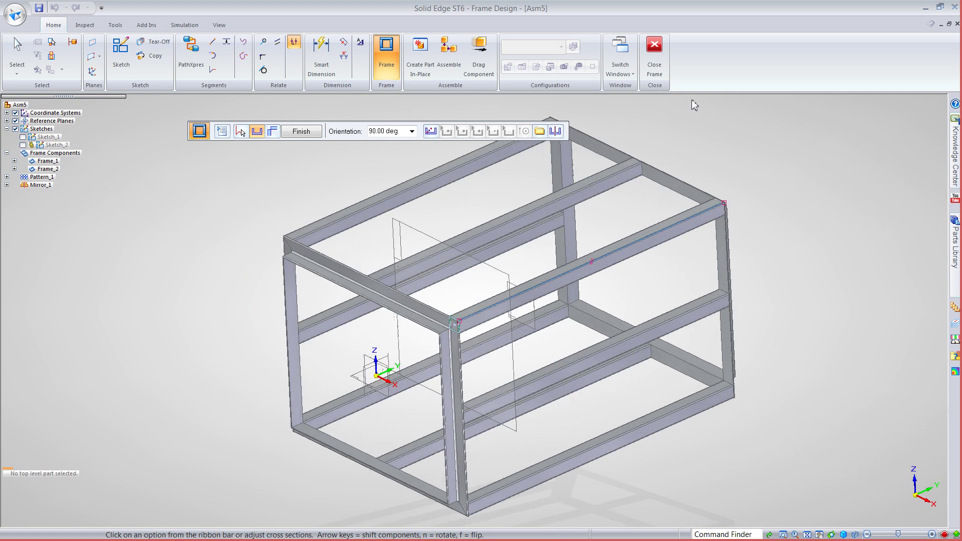
Close the assembly without saving the document and save its display settings as the default configuration.
click(958, 23)
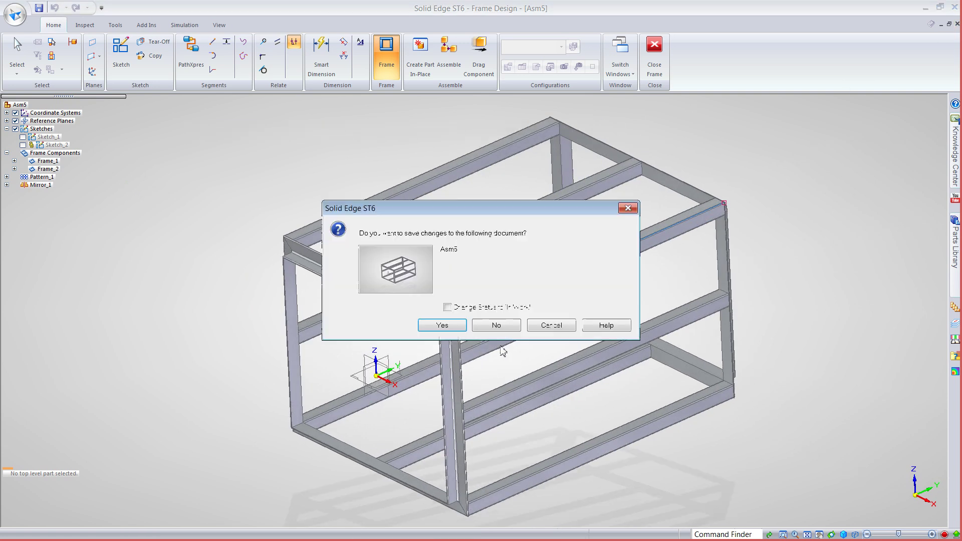
click(502, 327)
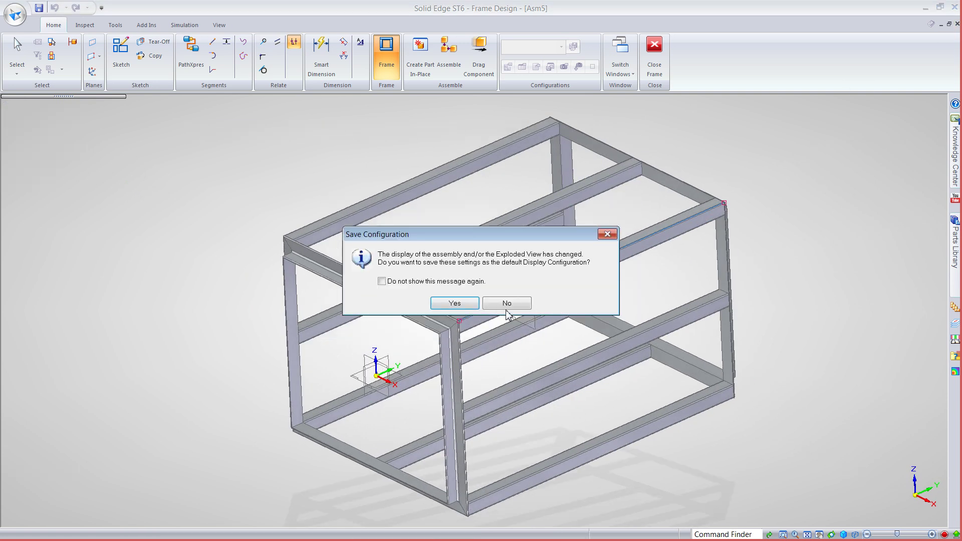
click(444, 306)
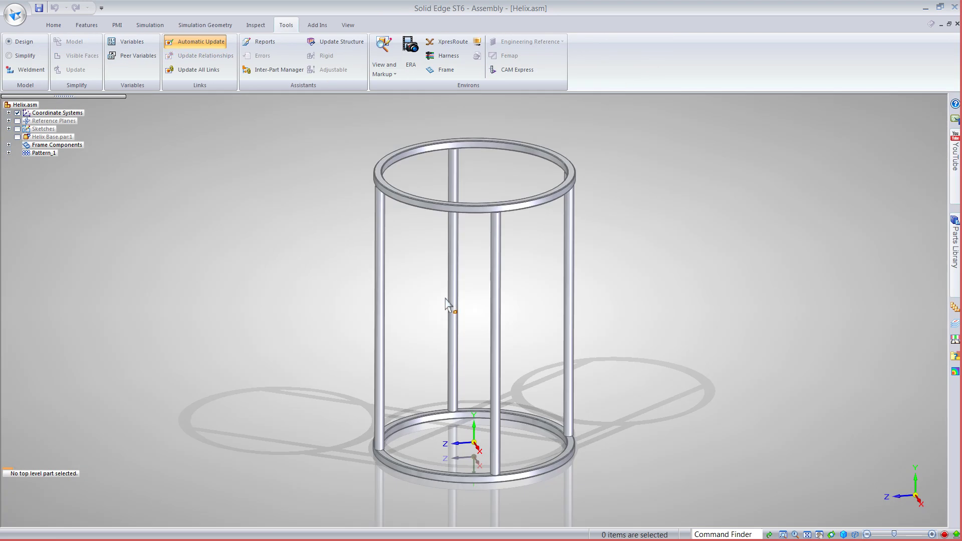
Switch to the Frame Base.par document and show Sketch 1 and Sketch 2 in the part.
double_click(445, 298)
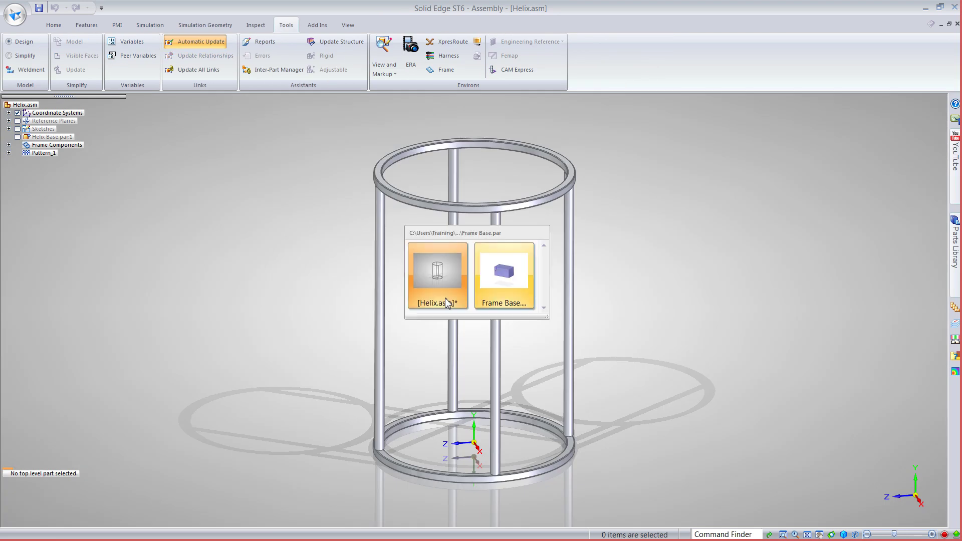
click(446, 299)
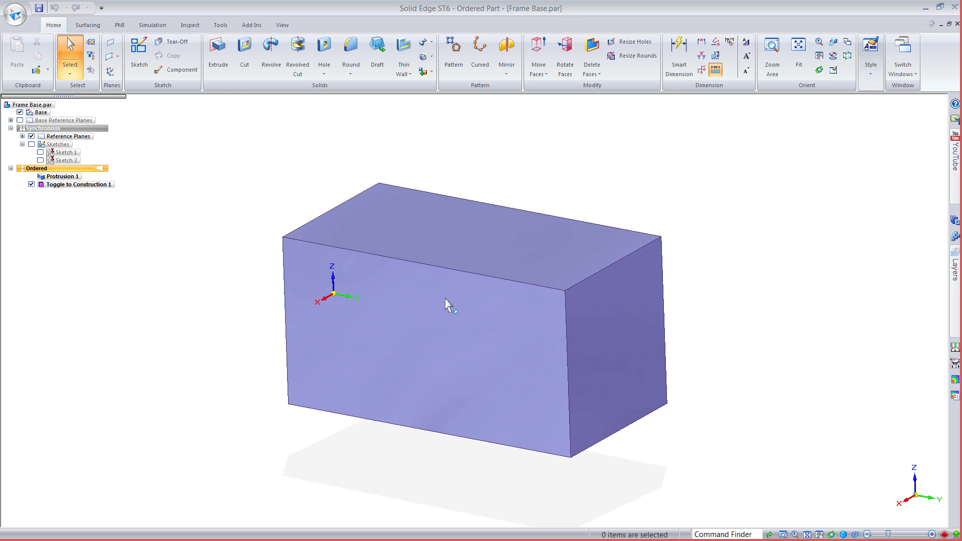
click(40, 152)
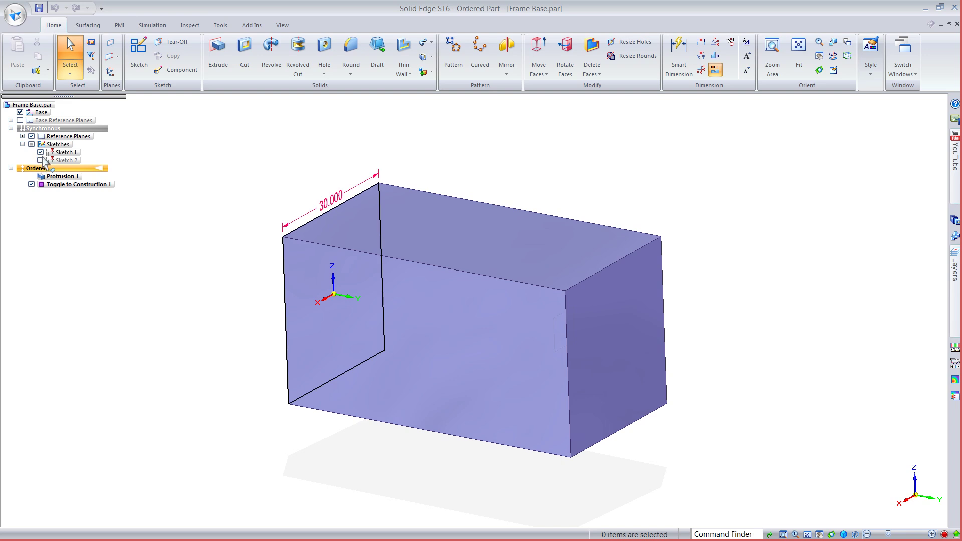
click(40, 161)
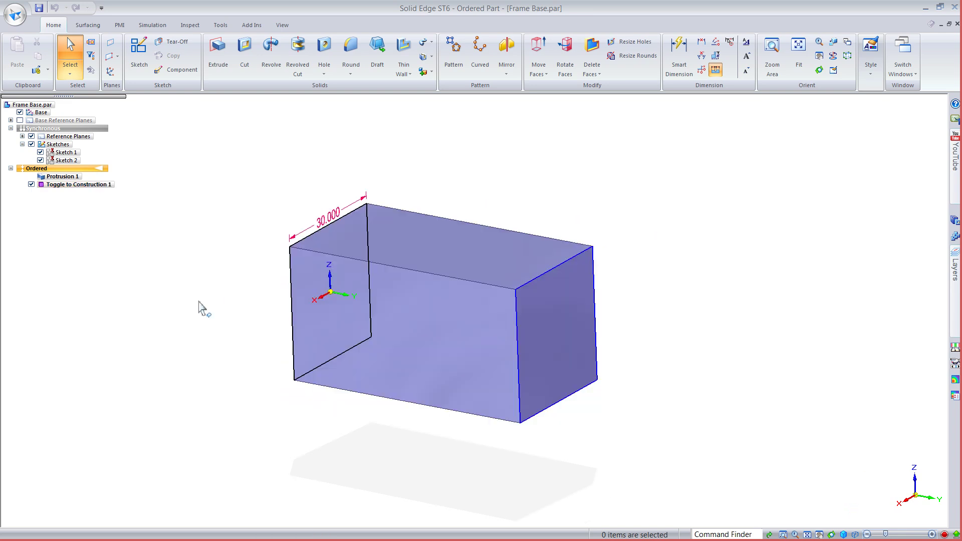
Create a new assembly containing the current Frame Base.par model, using the default template.
scroll(200, 307, down, 3)
scroll(200, 307, up, 1)
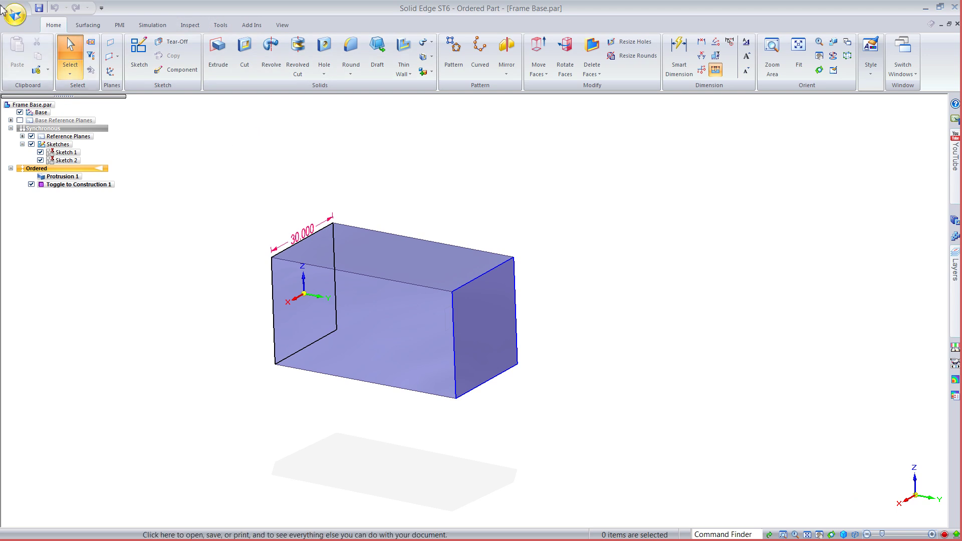
click(14, 14)
mouse_move(28, 39)
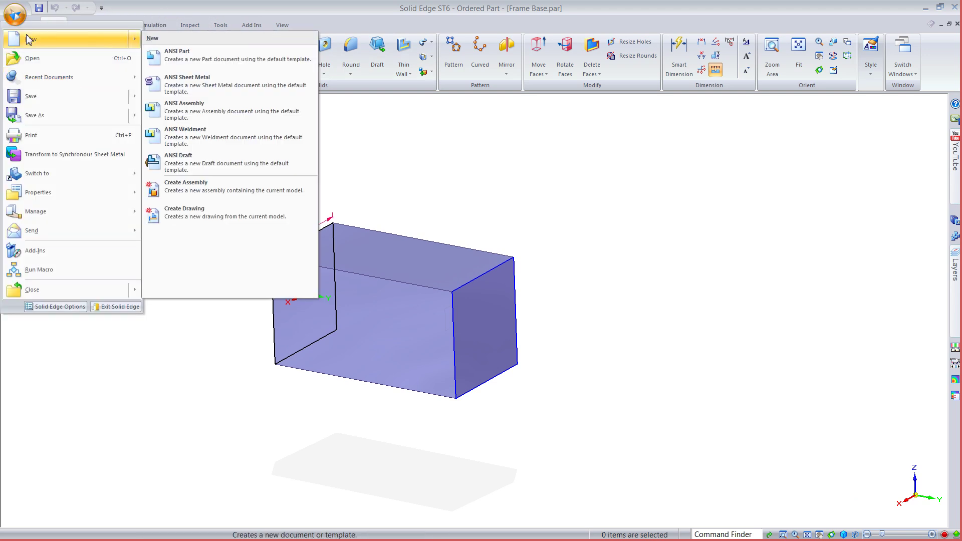
click(217, 190)
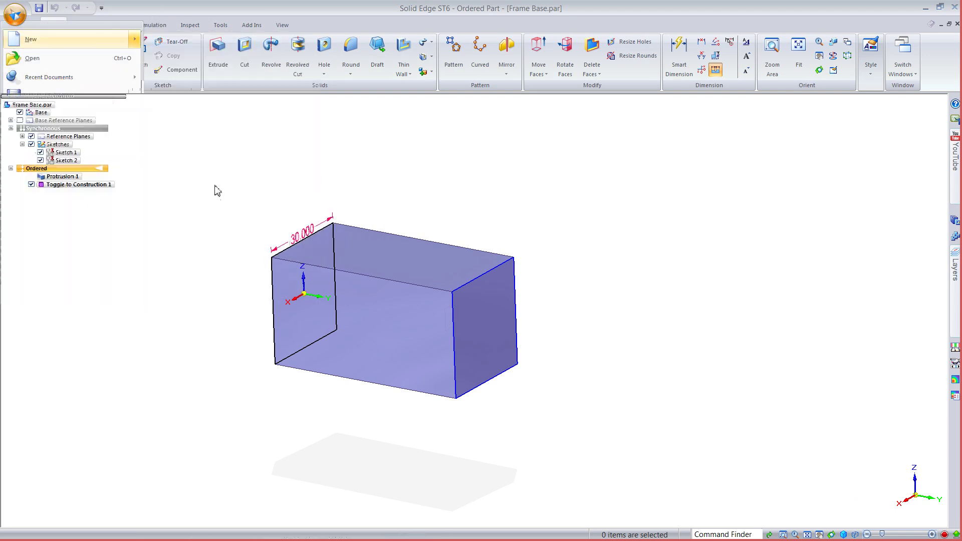
click(467, 299)
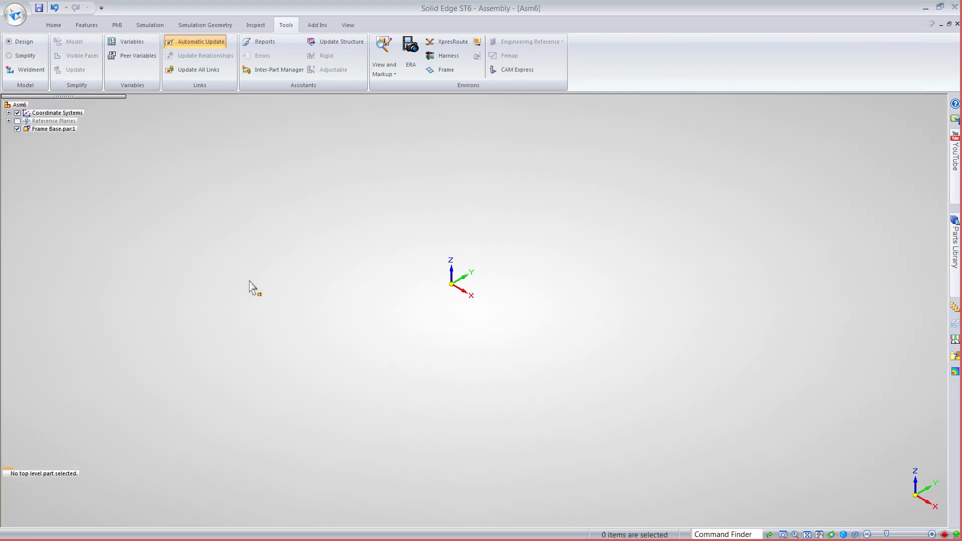
Show all surfaces in the assembly so the Frame Base.par construction box is displayed.
right_click(260, 194)
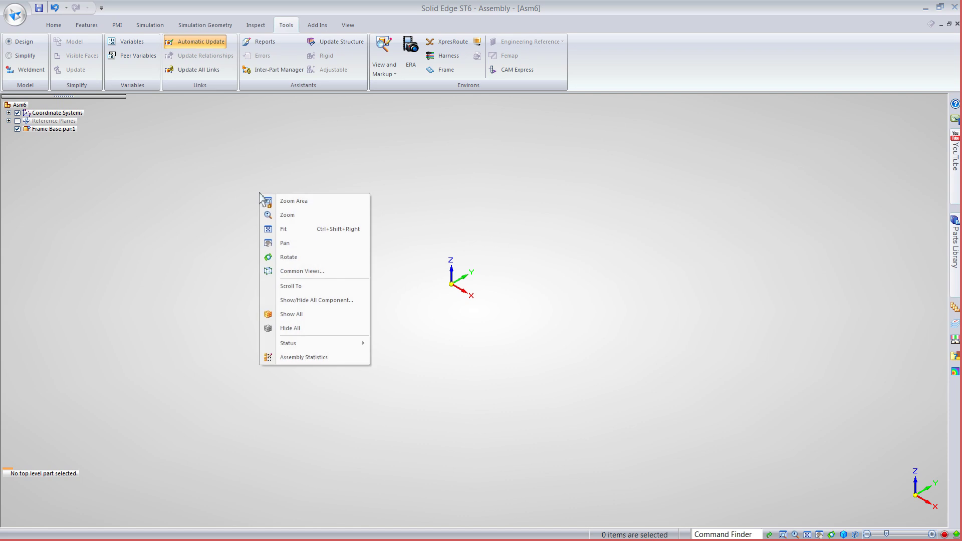
click(324, 315)
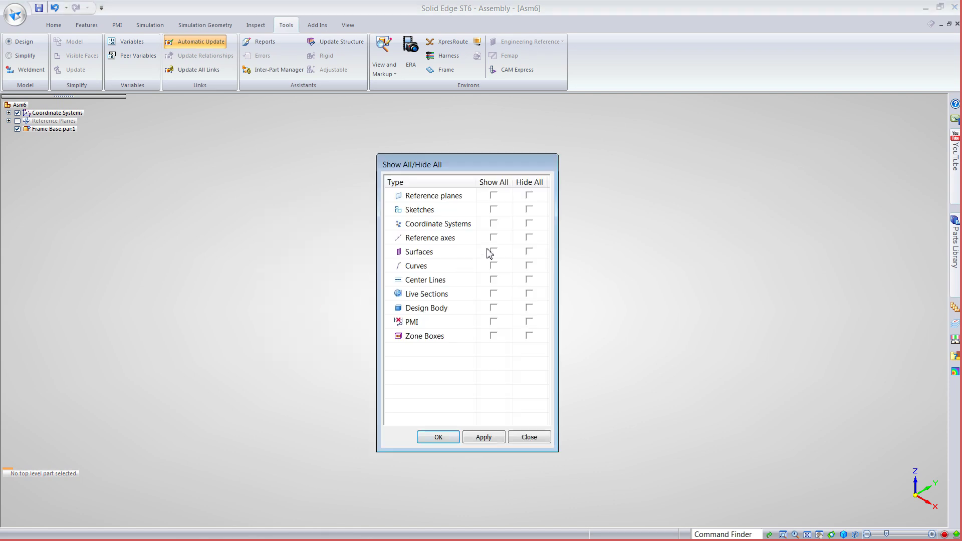
click(453, 435)
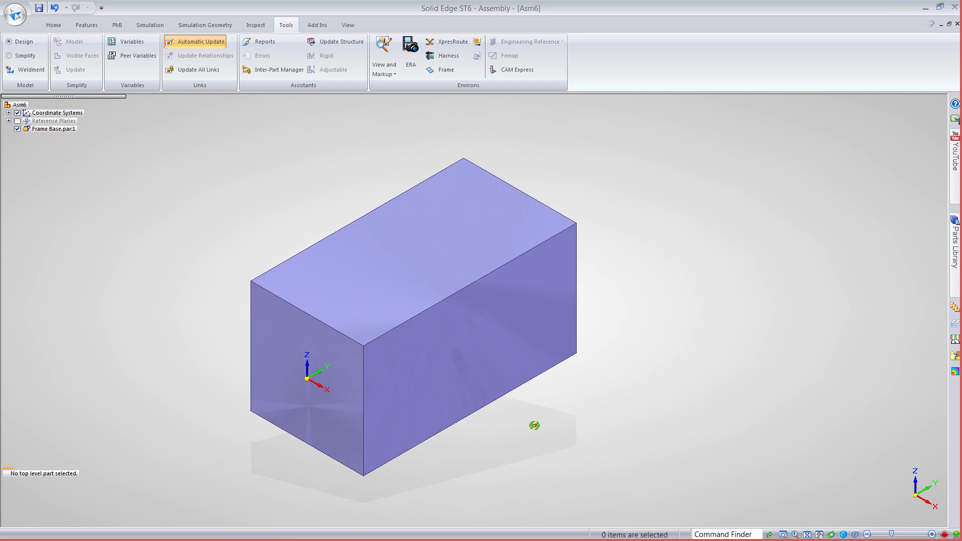
In the frame design environment, create a frame from Angle-2x2x3I16.par along the perimeter edges of both end faces of the box.
click(445, 69)
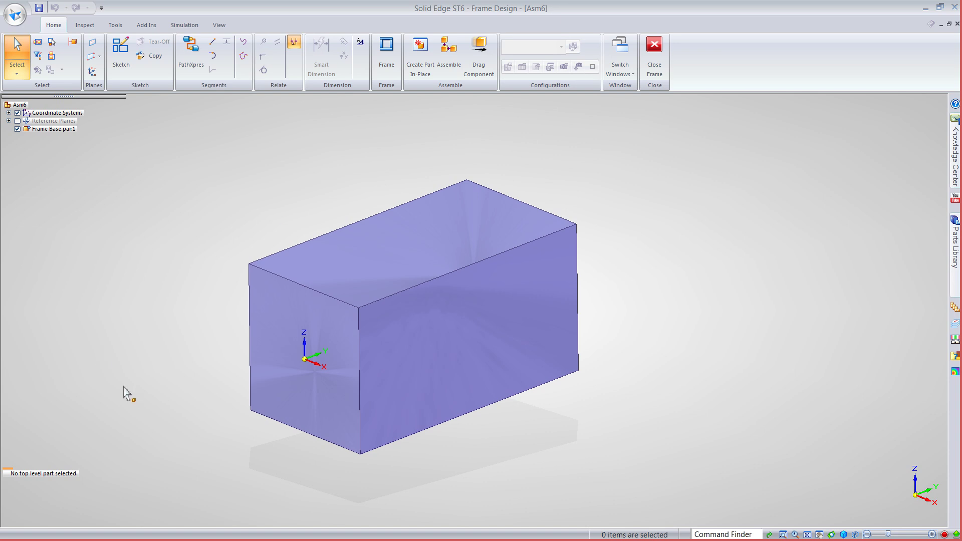
click(387, 53)
click(361, 131)
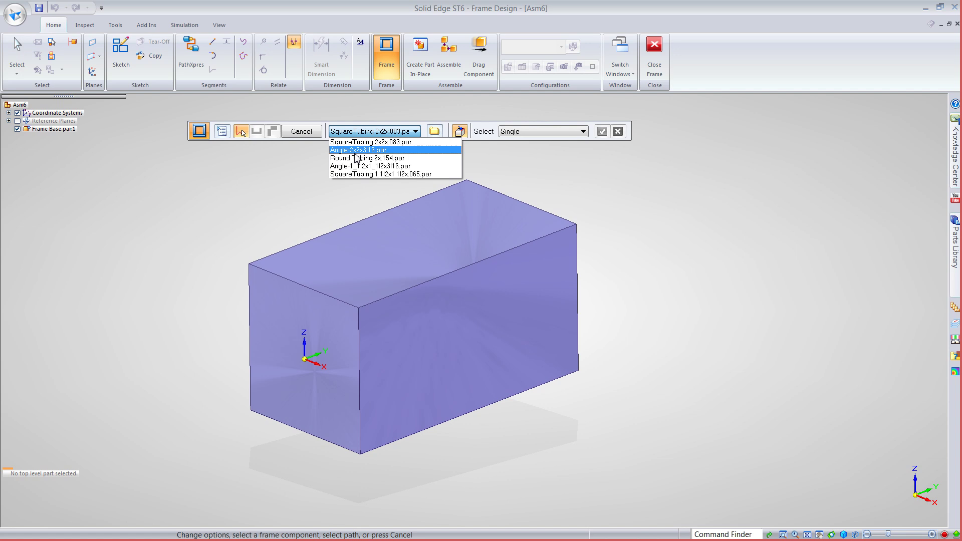
click(359, 150)
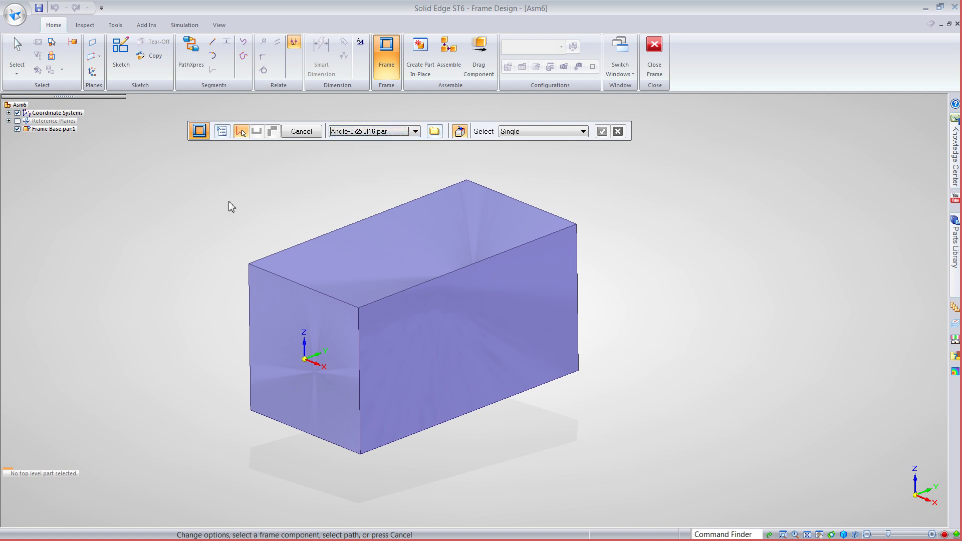
click(366, 391)
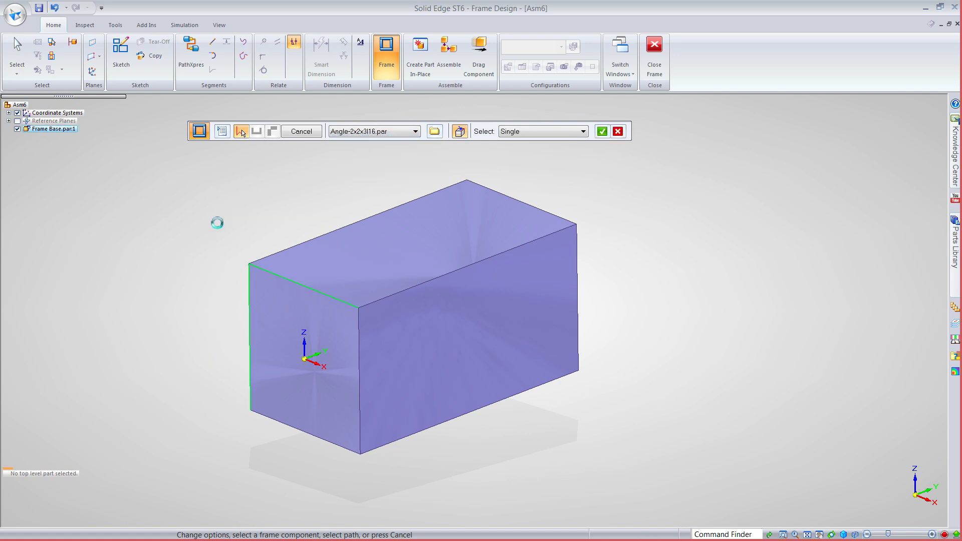
click(469, 187)
middle_drag(310, 455, 441, 445)
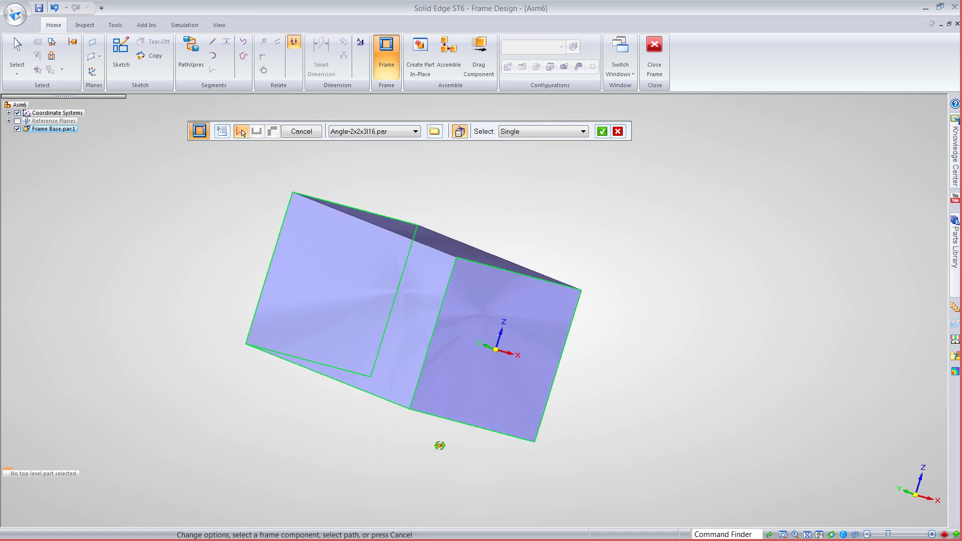
middle_drag(574, 441, 465, 442)
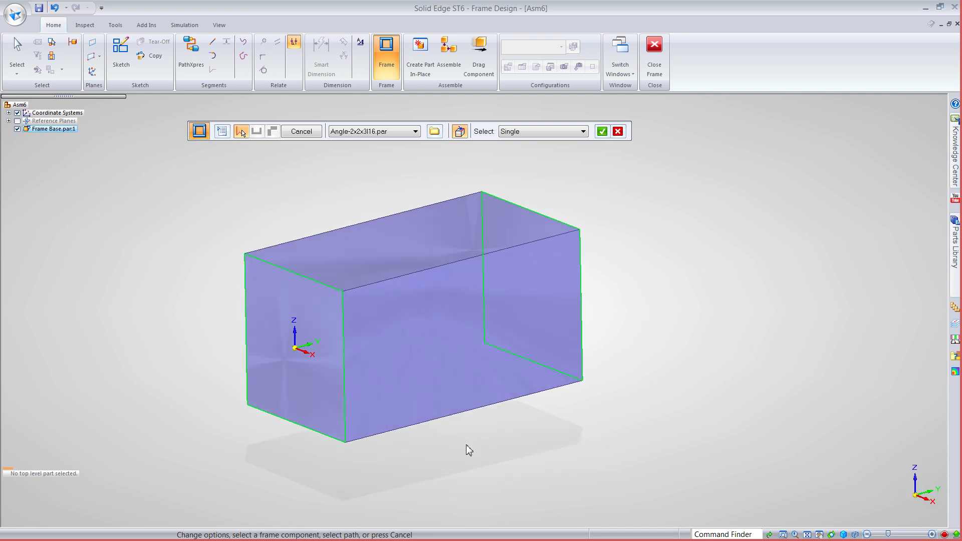
right_click(466, 444)
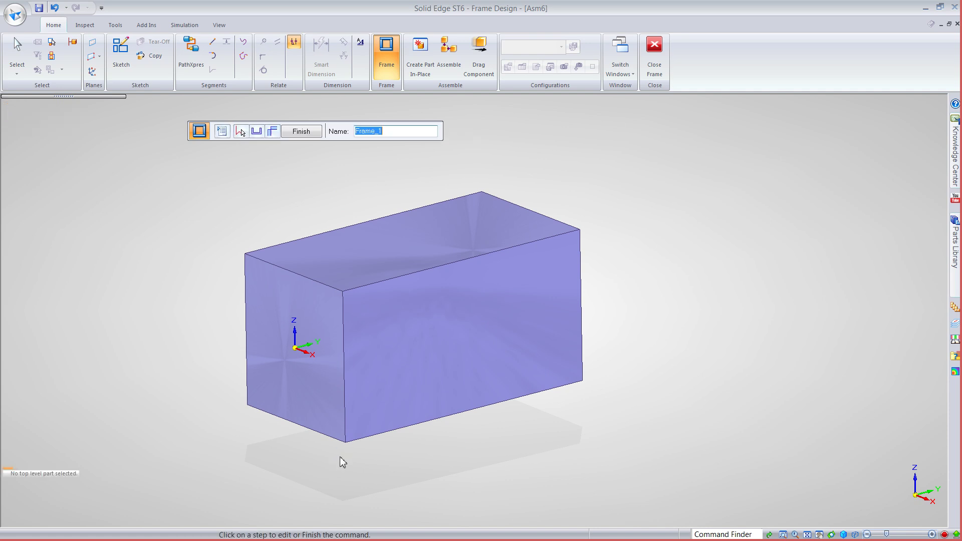
Set the orientation of all the angle frame's cross sections to 180 degrees.
click(257, 131)
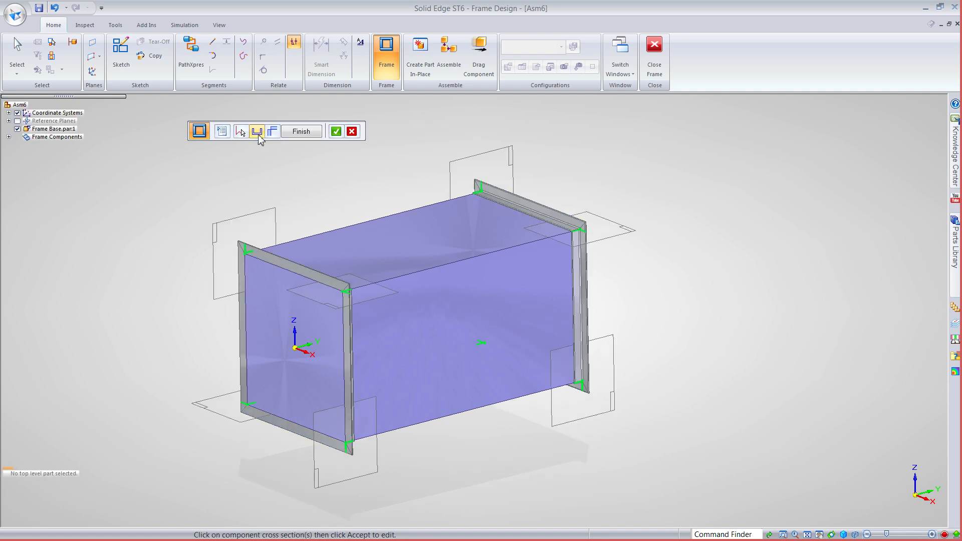
click(337, 133)
click(413, 131)
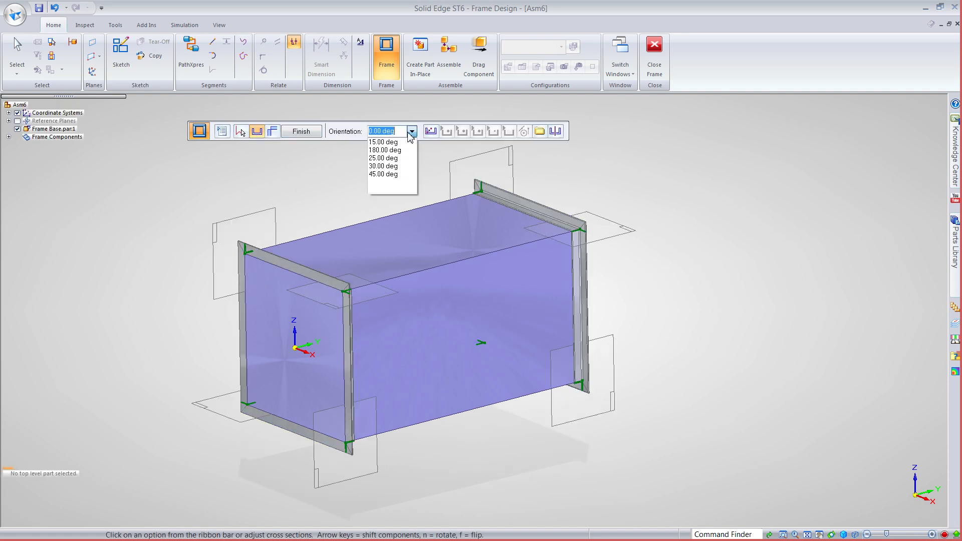
click(398, 151)
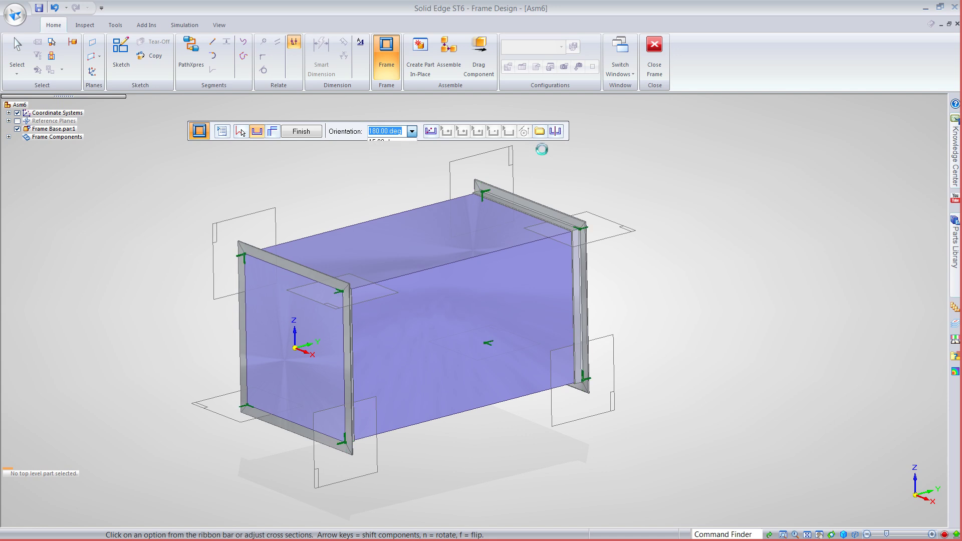
Define the angle's cross-section origin at its outer flange-tip keypoint and finish the frame.
click(431, 132)
scroll(353, 293, up, 8)
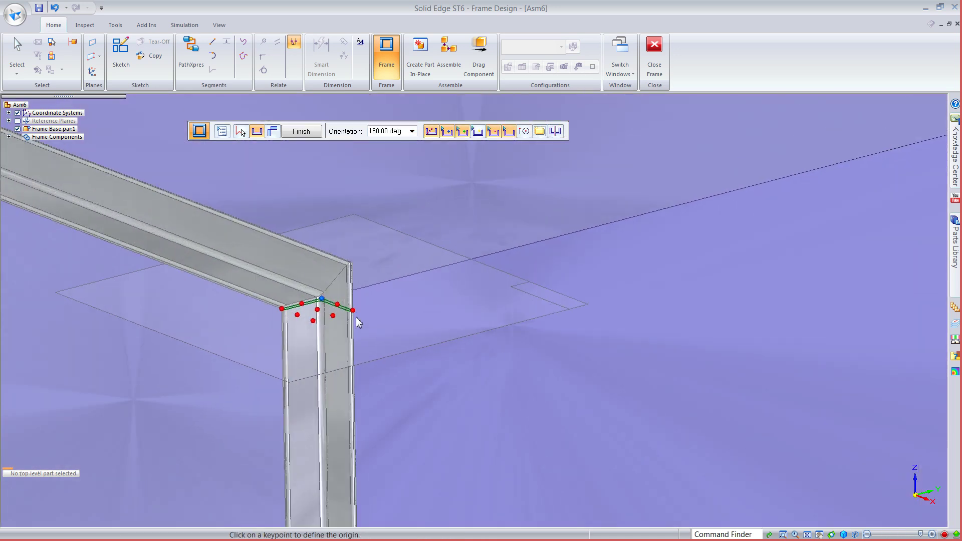
click(353, 311)
scroll(428, 398, down, 3)
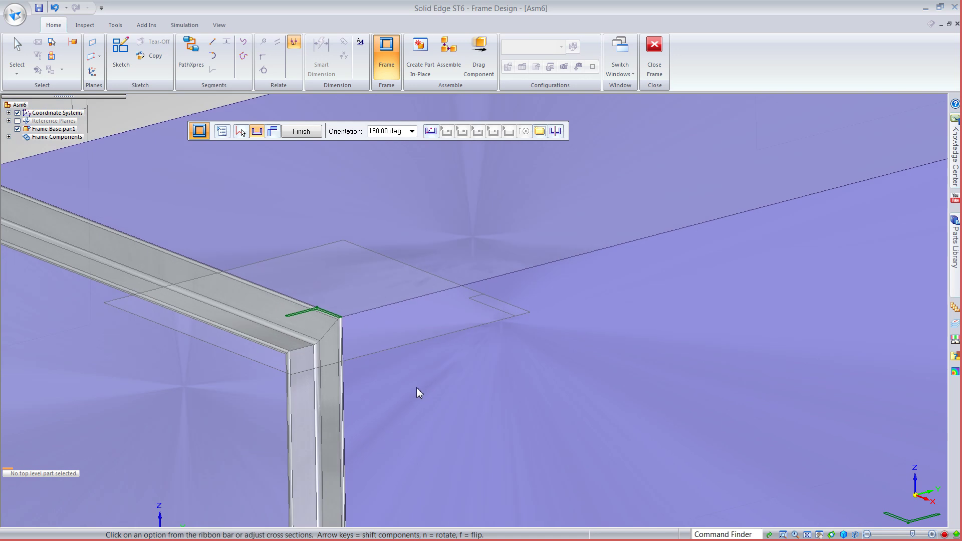
scroll(417, 388, down, 4)
scroll(425, 372, down, 2)
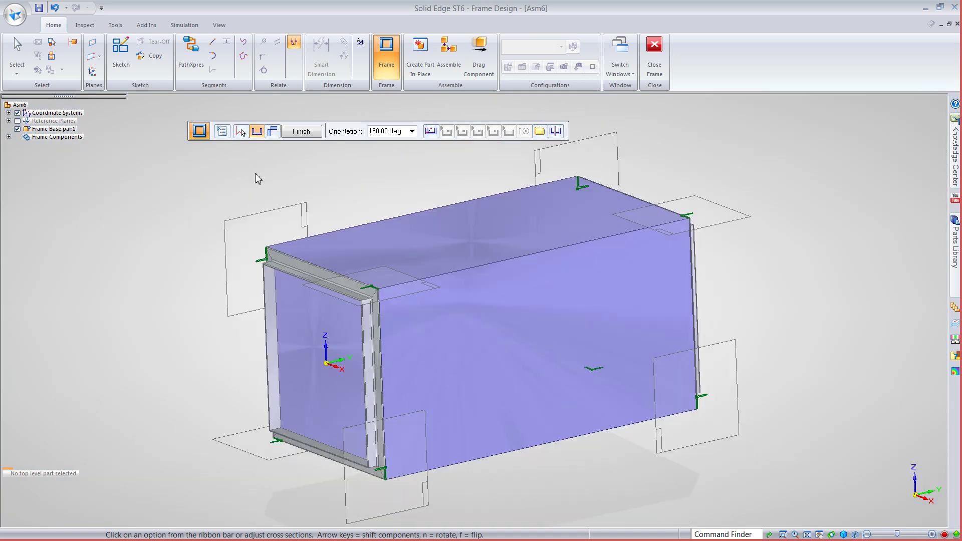
right_click(235, 173)
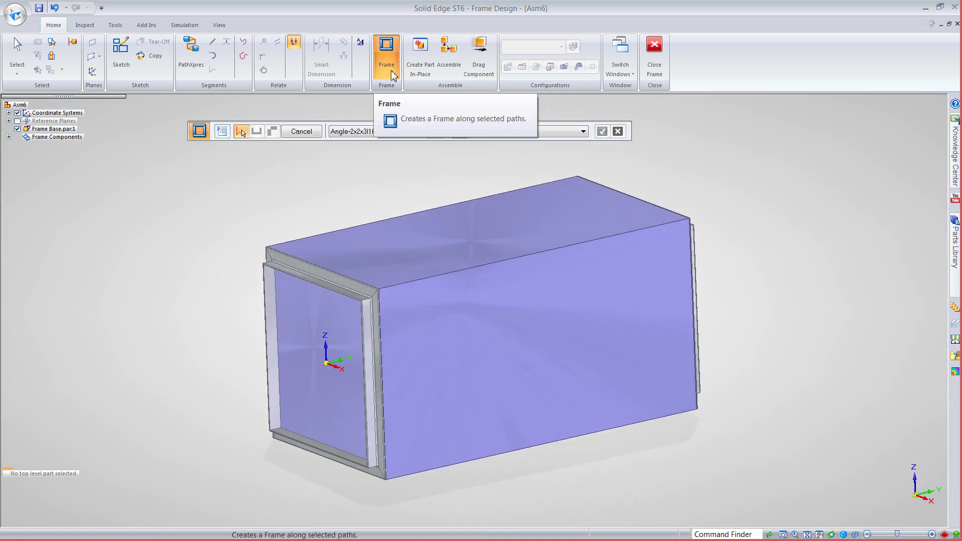
Create a frame from SquareTubing 2x2x.083.par along the box's four long edges, and check it by hiding and redisplaying Frame Base.par.
click(372, 130)
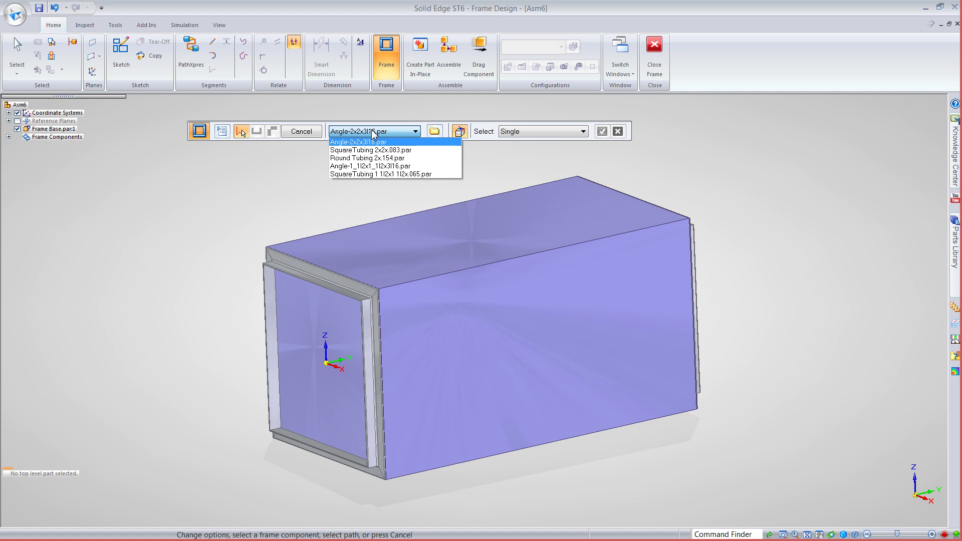
click(372, 150)
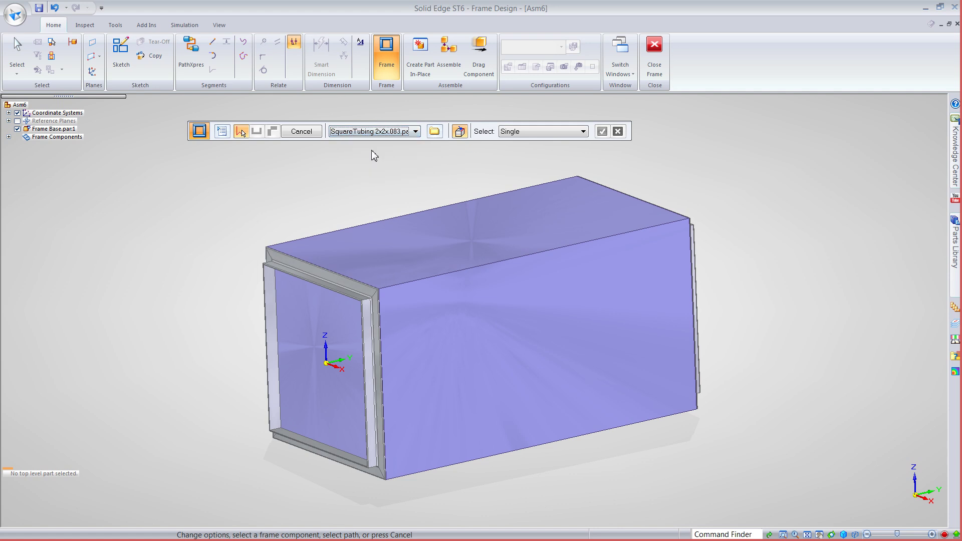
click(372, 224)
click(425, 282)
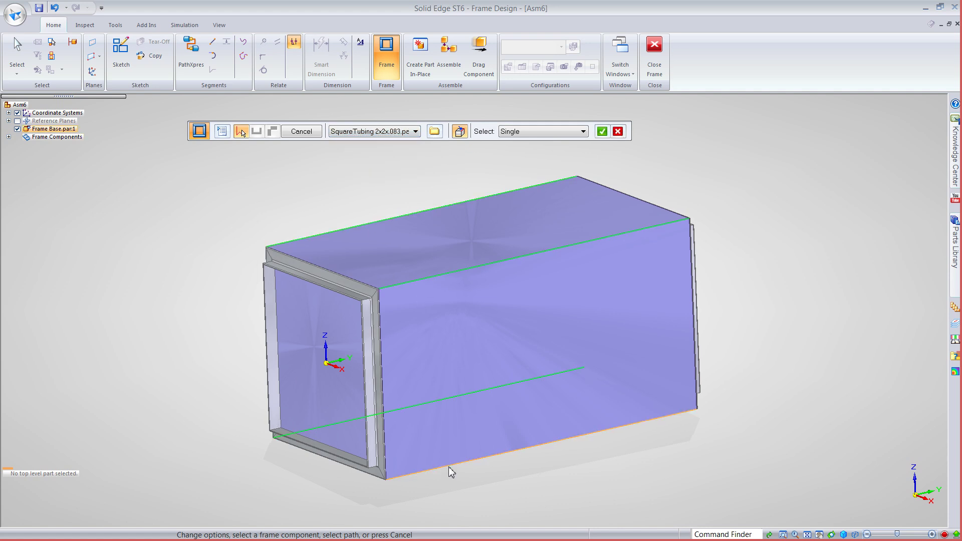
right_click(520, 488)
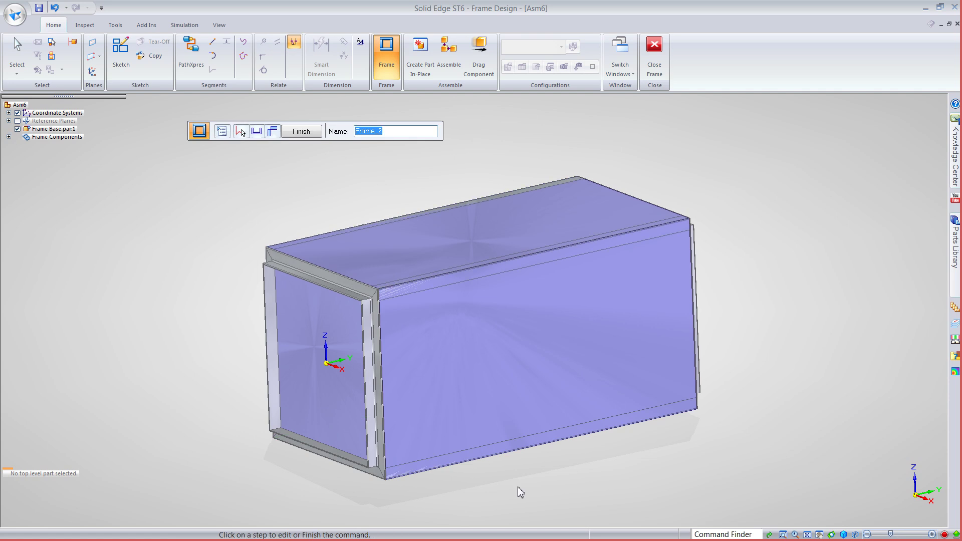
click(18, 129)
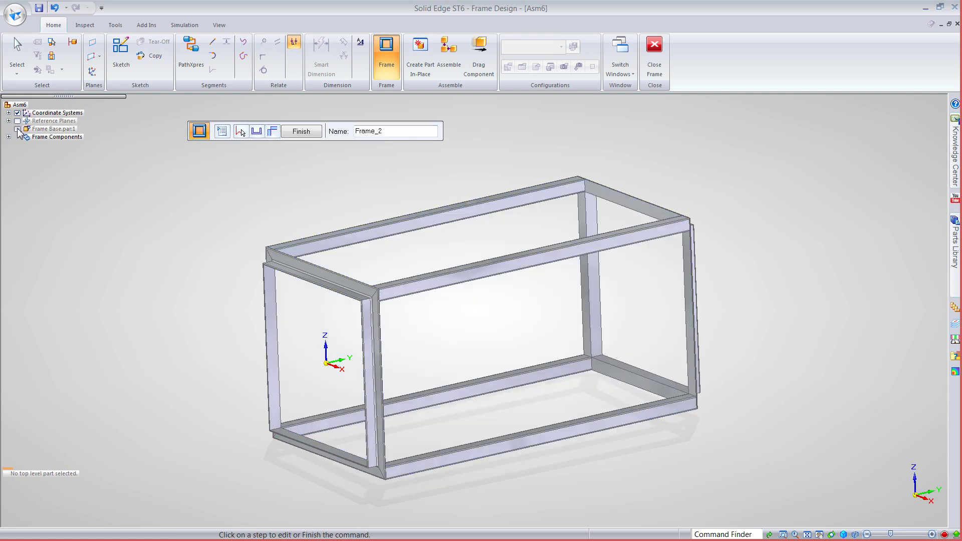
click(17, 129)
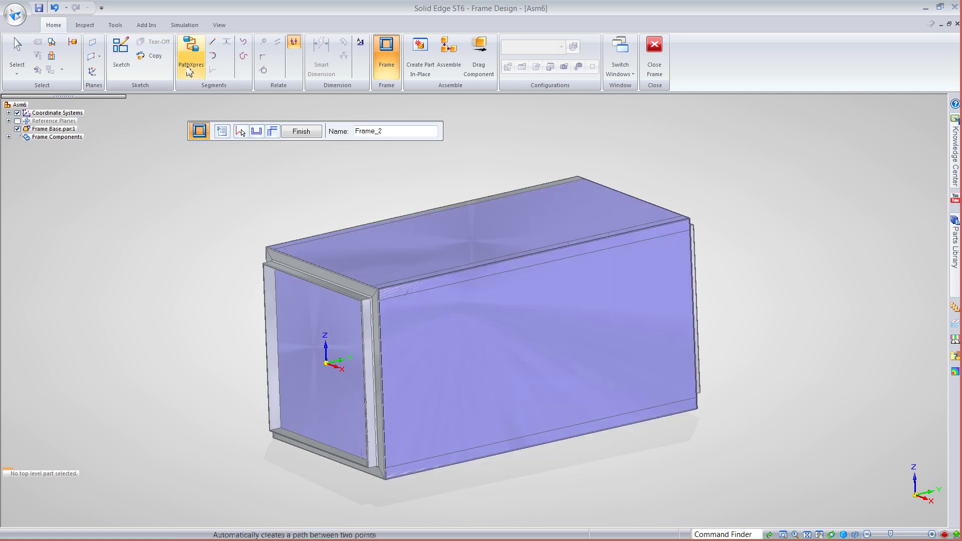
On the long side face, sketch a line about 26.3 in long across the middle between the tubes' inner edges, and close the sketch.
click(121, 56)
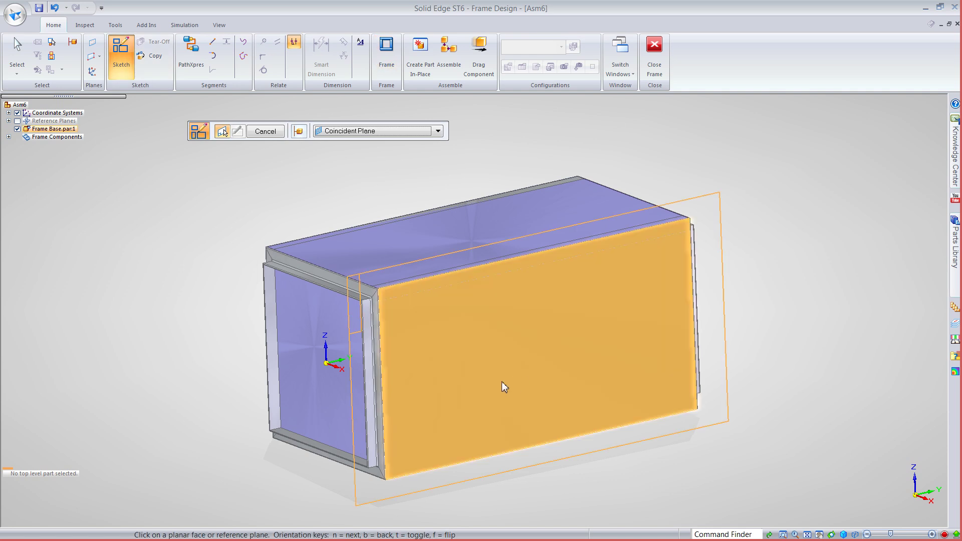
click(492, 379)
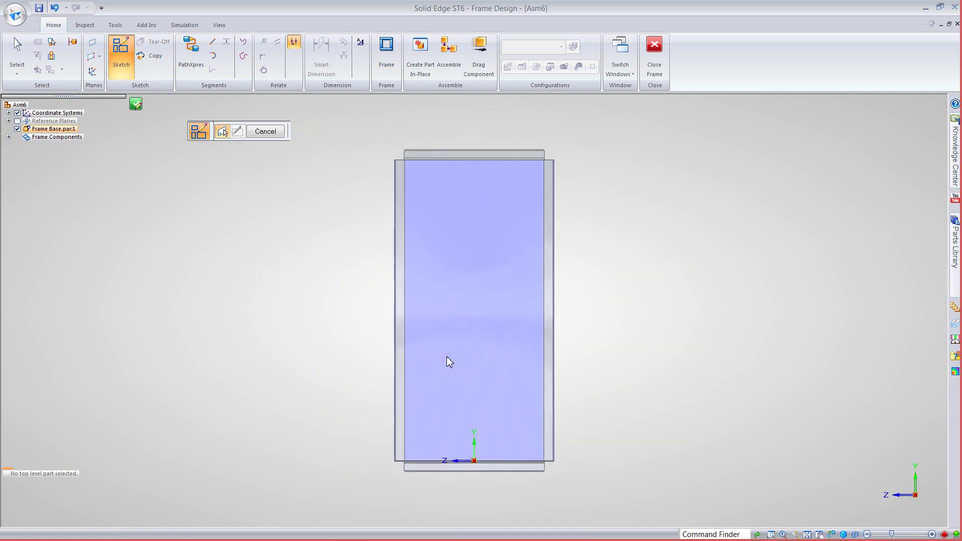
click(135, 42)
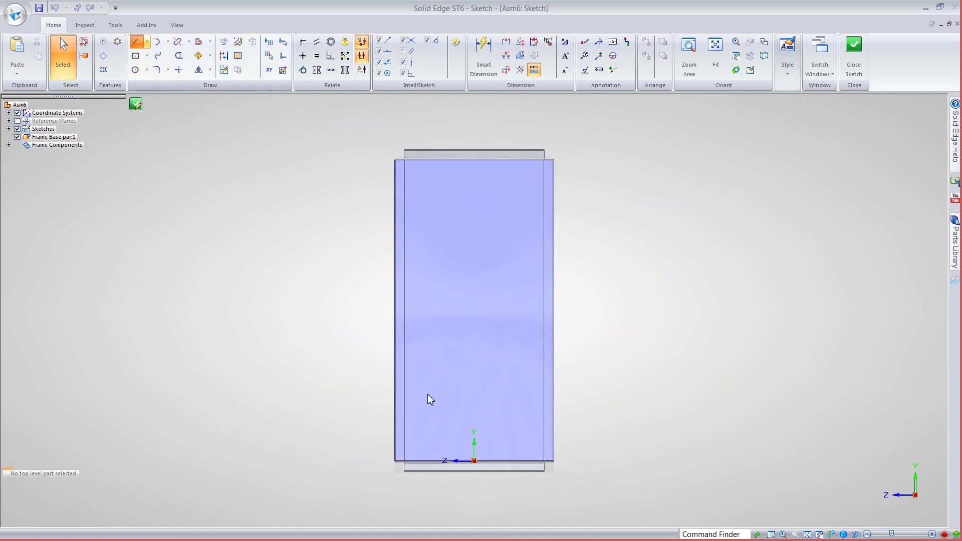
click(116, 25)
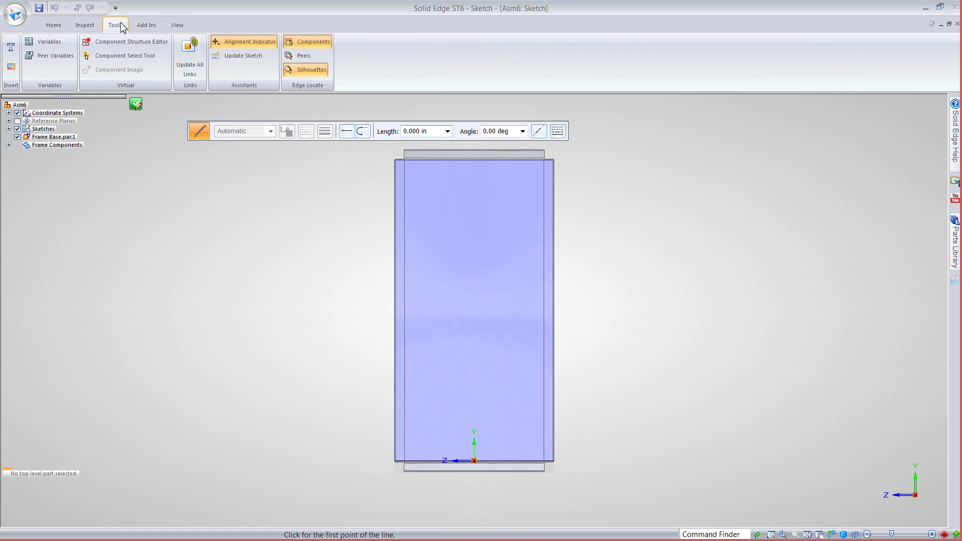
click(54, 25)
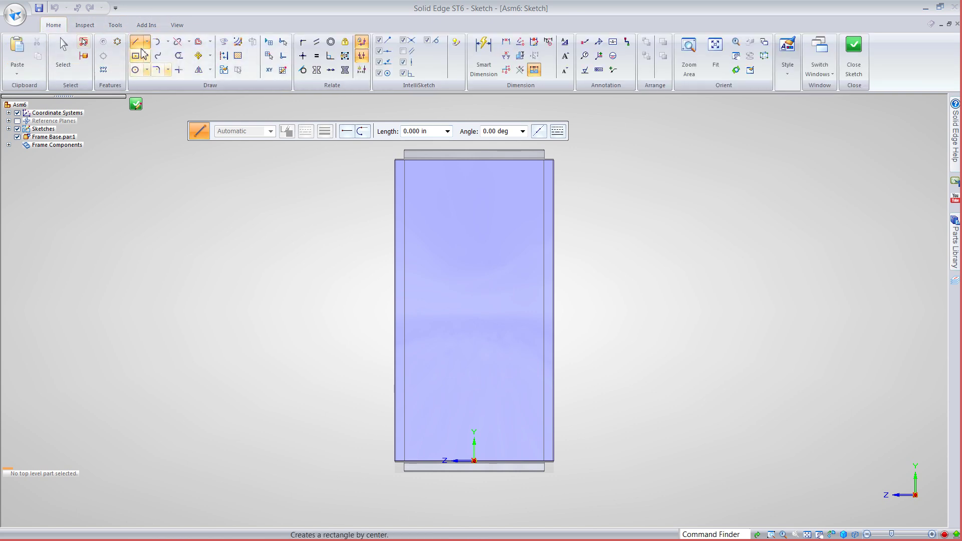
click(405, 311)
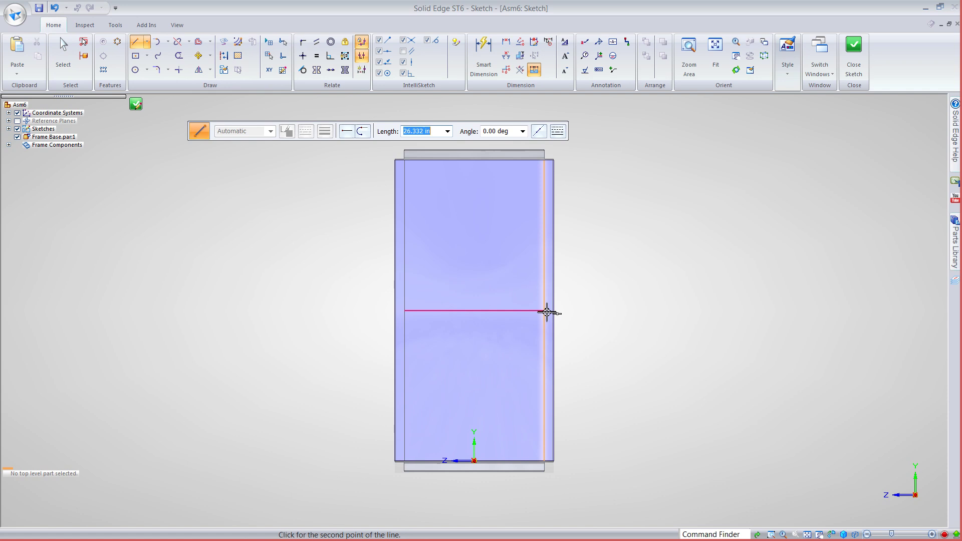
click(569, 321)
click(136, 104)
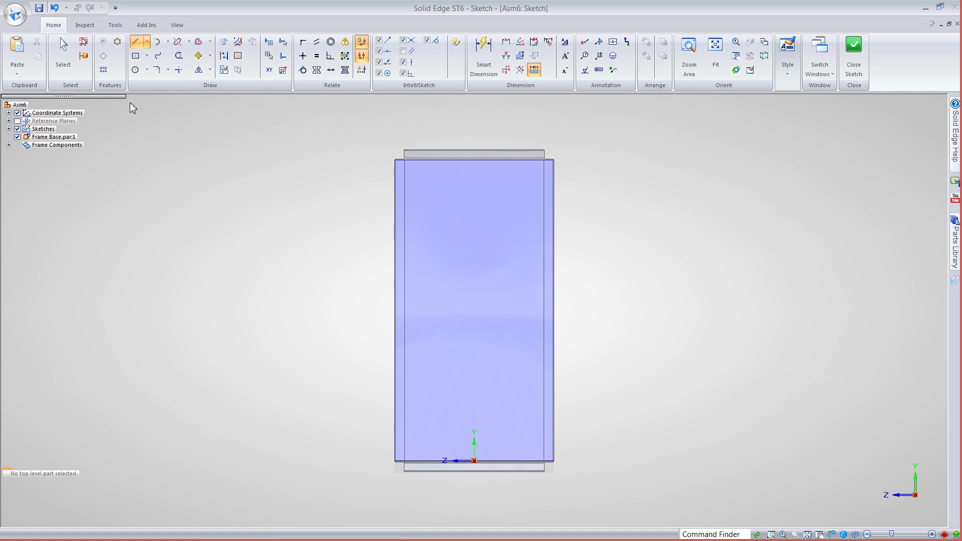
key(Return)
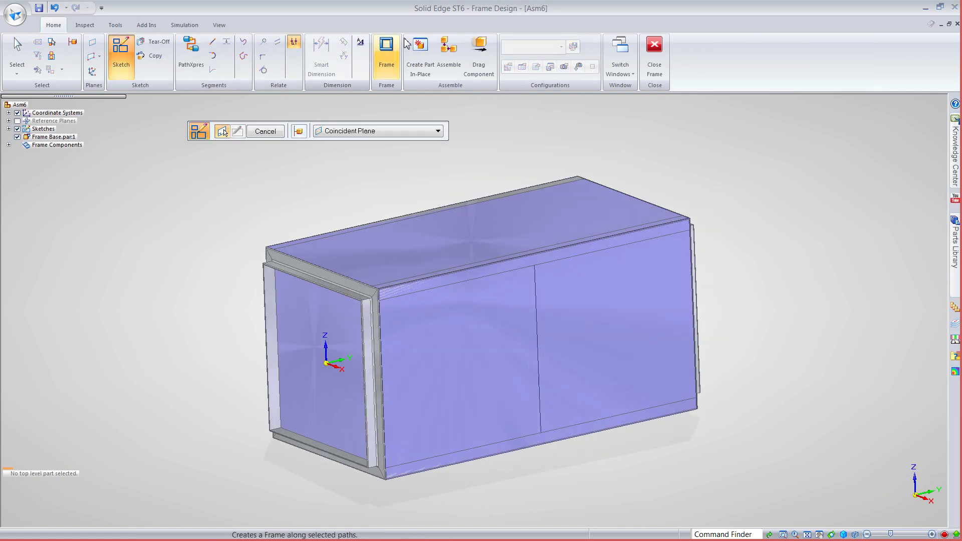
Create a frame from SquareTubing 2x2x.083 along the sketched middle line, and hide Frame Base.par to check the new member.
click(385, 50)
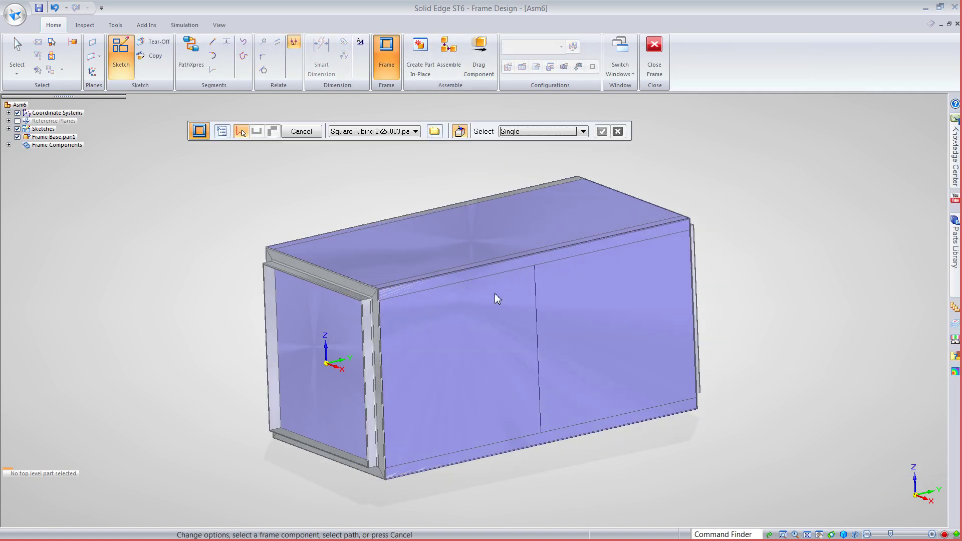
click(537, 301)
right_click(547, 346)
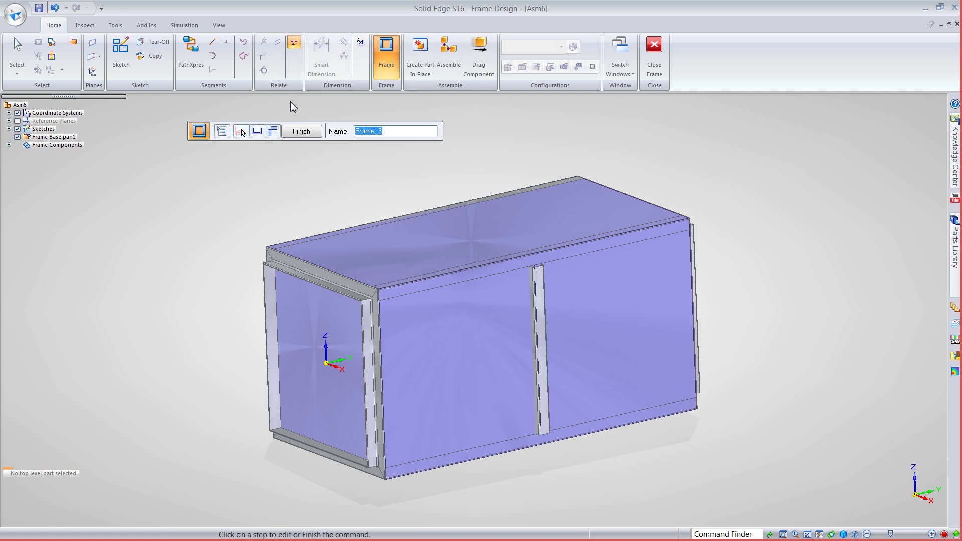
click(257, 131)
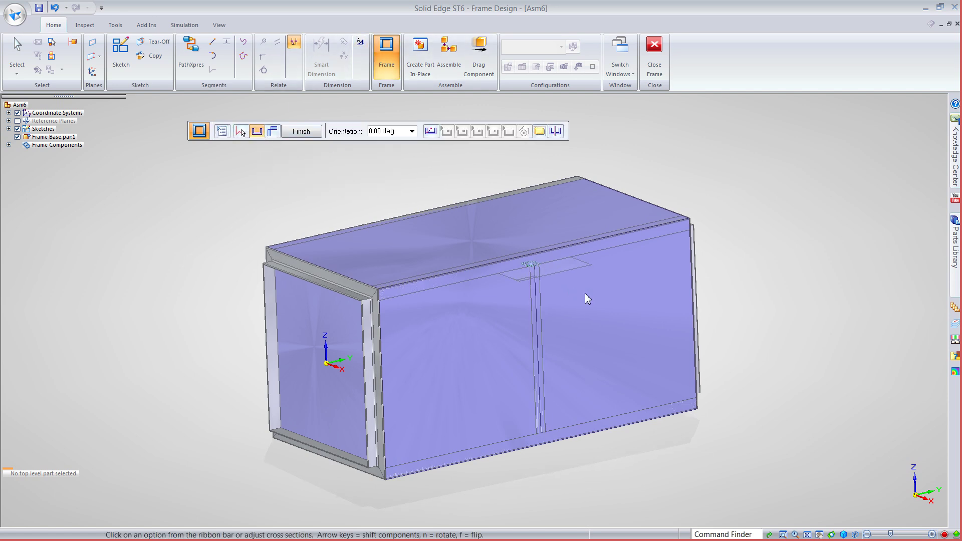
click(17, 137)
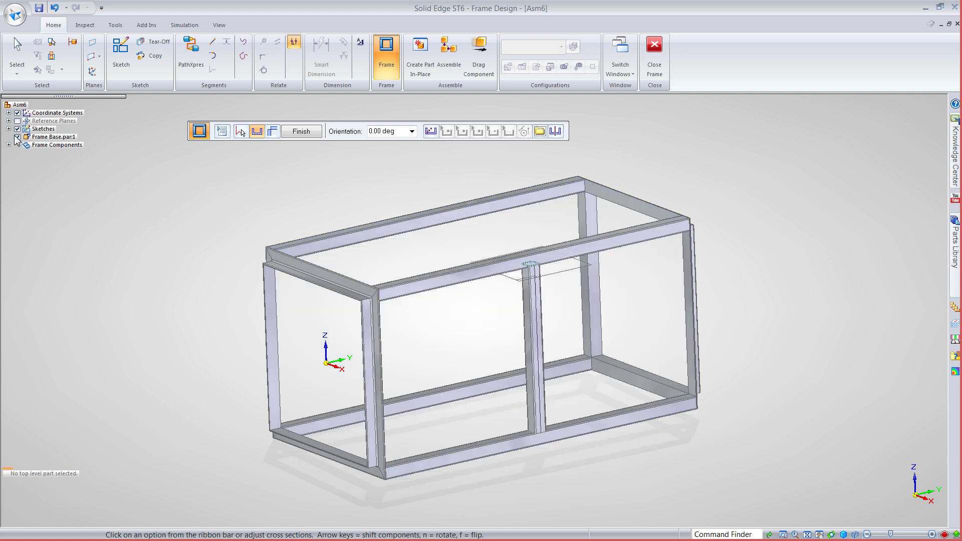
middle_drag(84, 191, 56, 271)
key(Escape)
Close the frame environment and save the assembly as Asm6.asm in the Template folder.
click(29, 137)
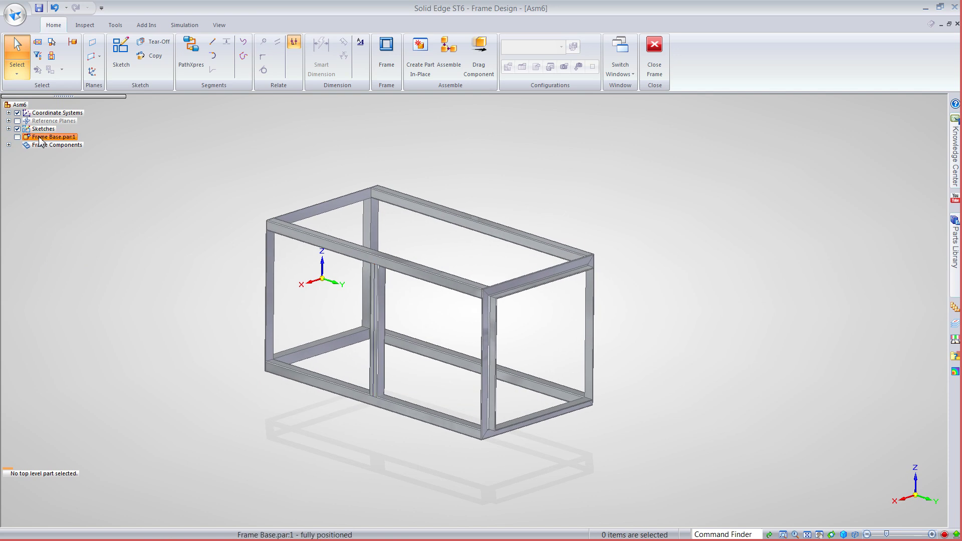
right_click(52, 137)
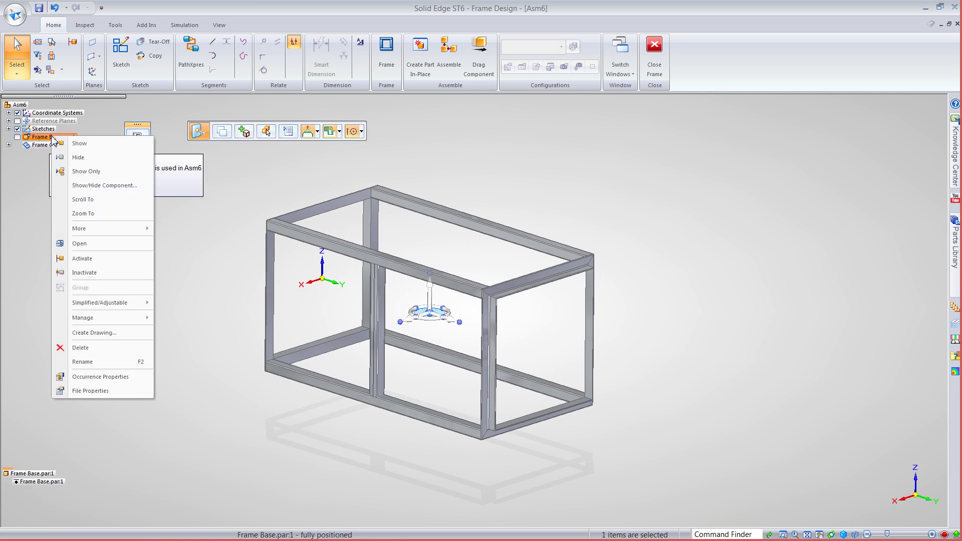
click(661, 59)
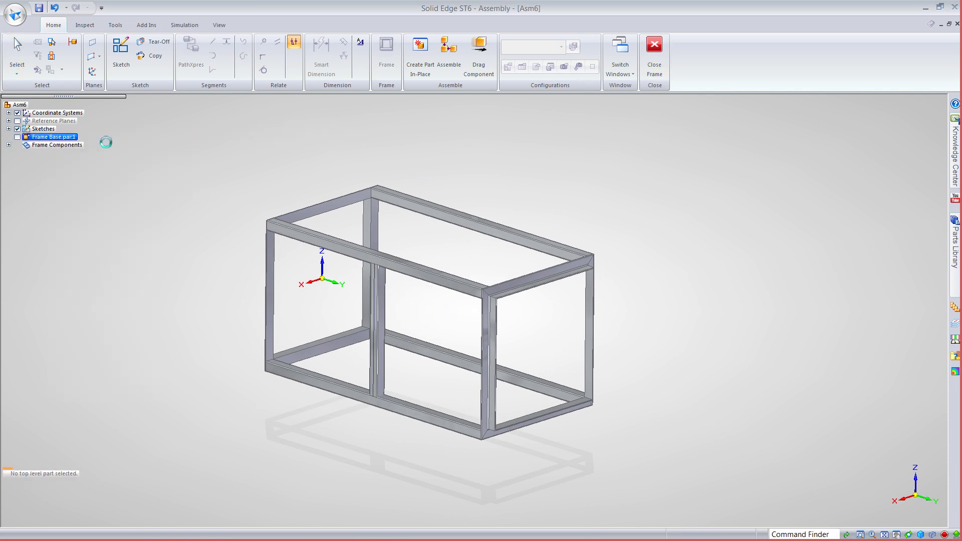
click(40, 9)
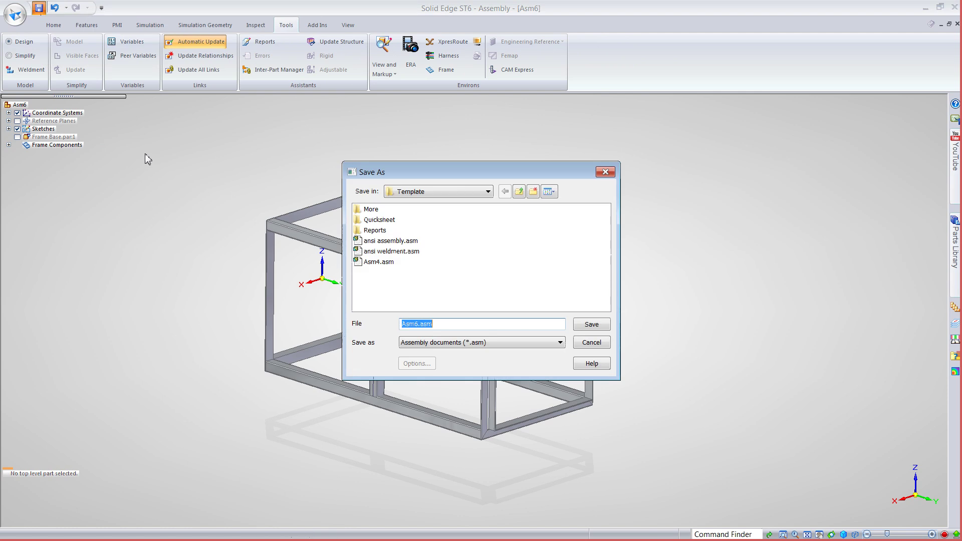
click(601, 327)
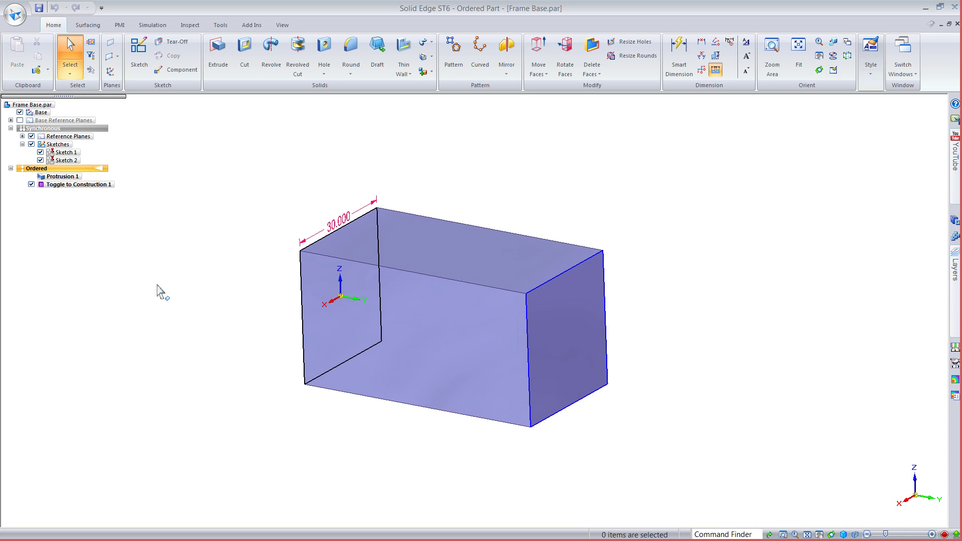
In Frame Base.par, select Sketch 2 on the box's end face and try rotating it in its own plane.
scroll(157, 286, up, 2)
scroll(154, 300, down, 2)
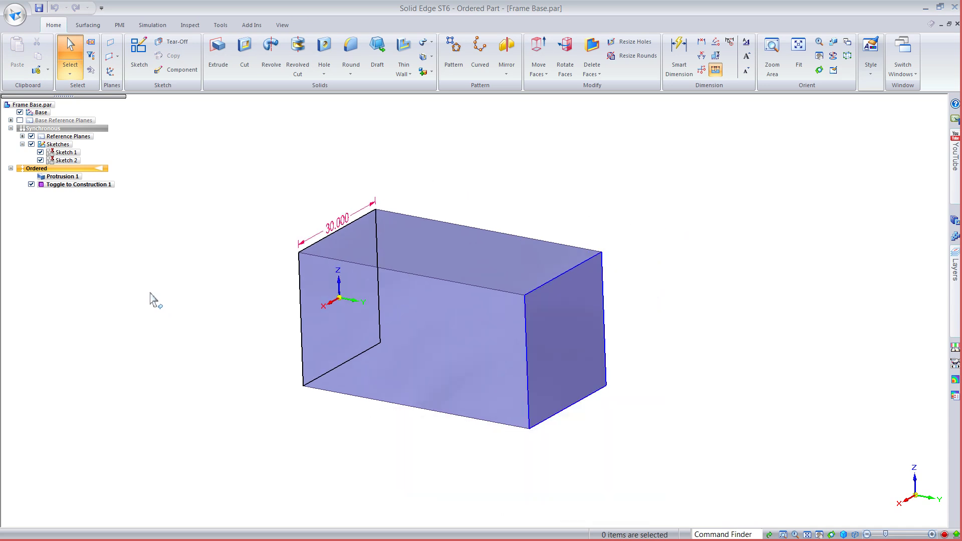
click(68, 161)
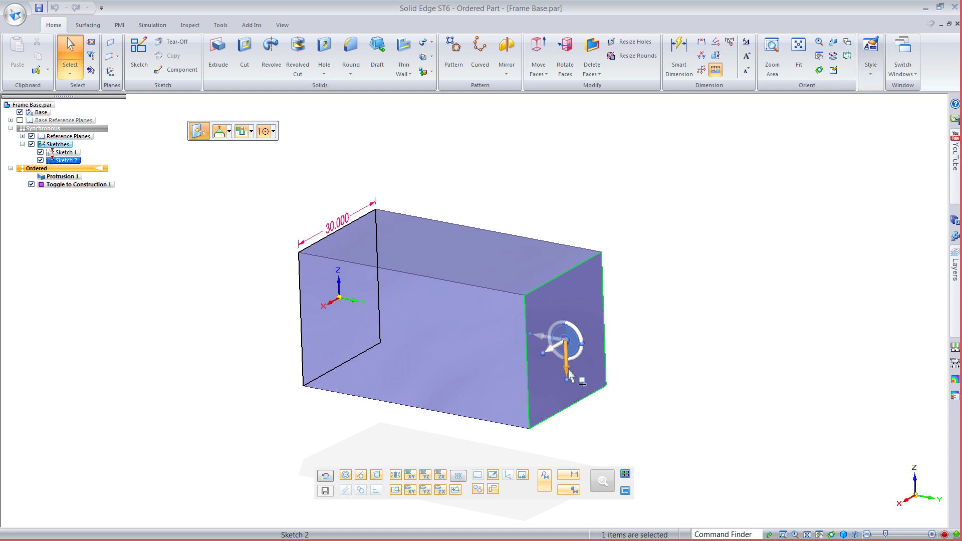
click(575, 347)
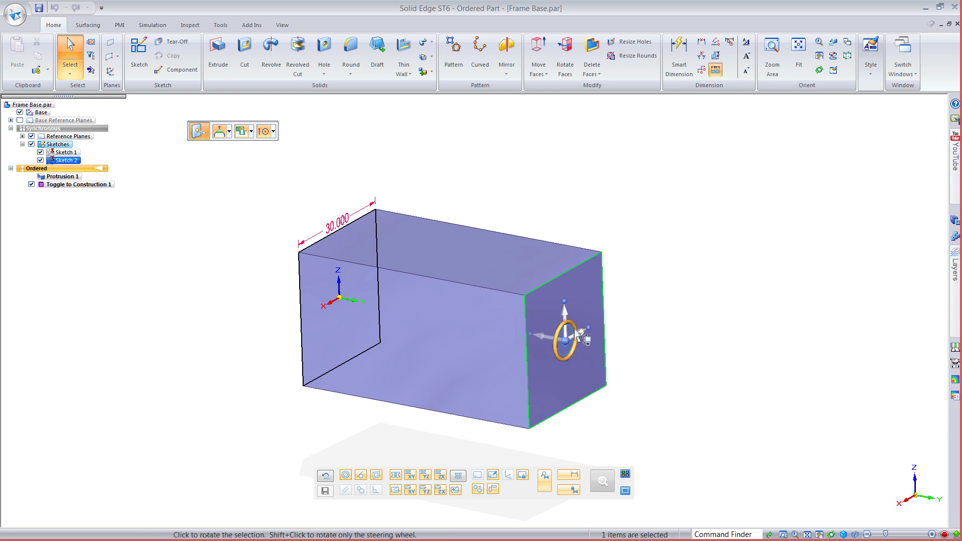
click(571, 335)
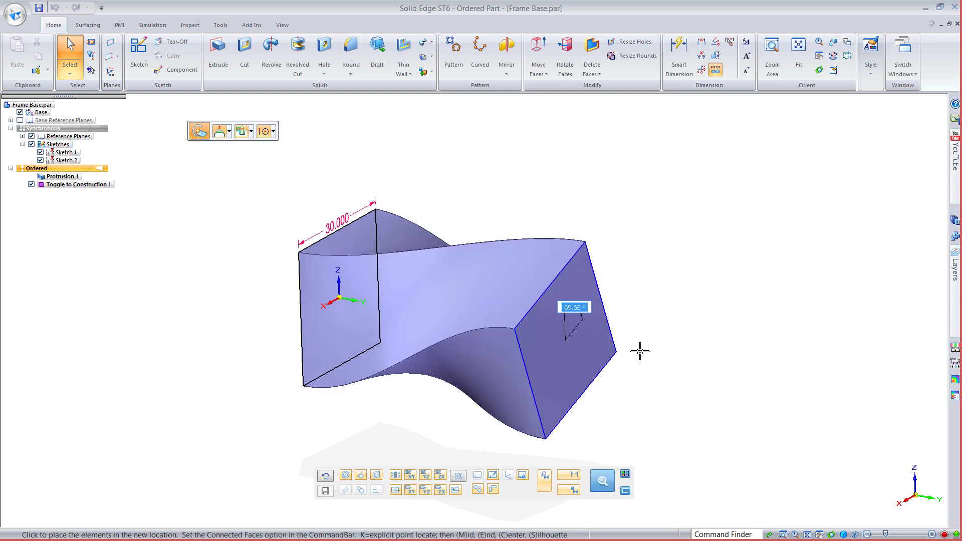
click(529, 297)
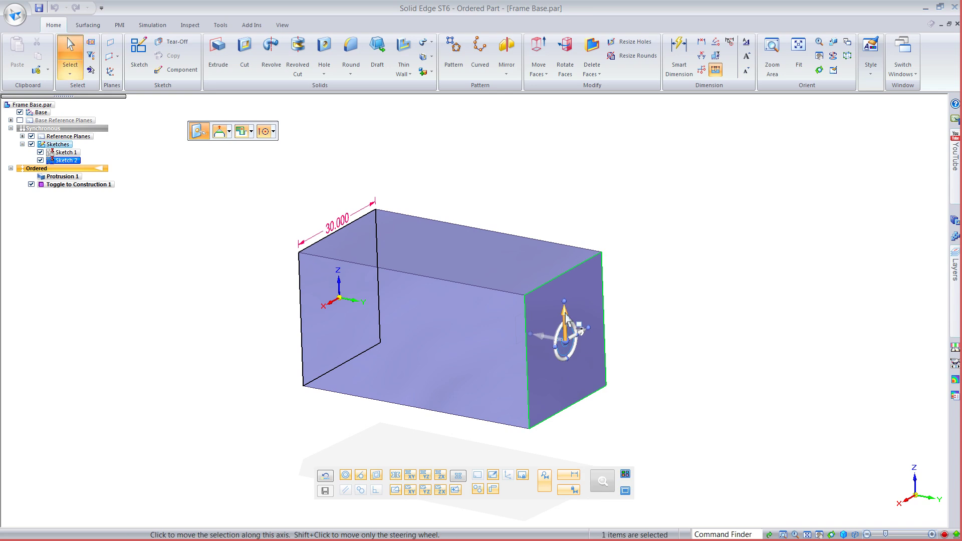
Move Sketch 2 about 11 in straight down along the vertical axis and clear the selection.
click(568, 328)
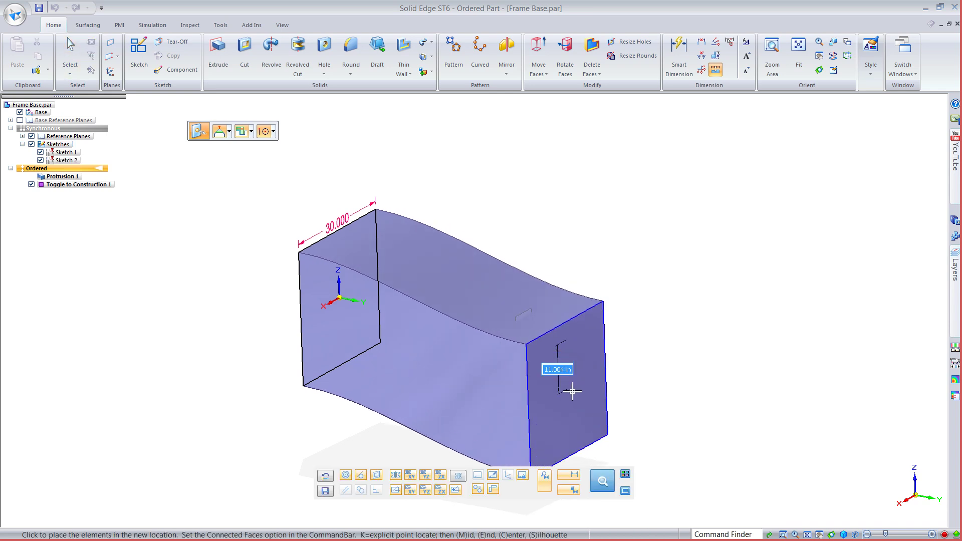
click(572, 391)
shift+middle_drag(623, 369, 623, 325)
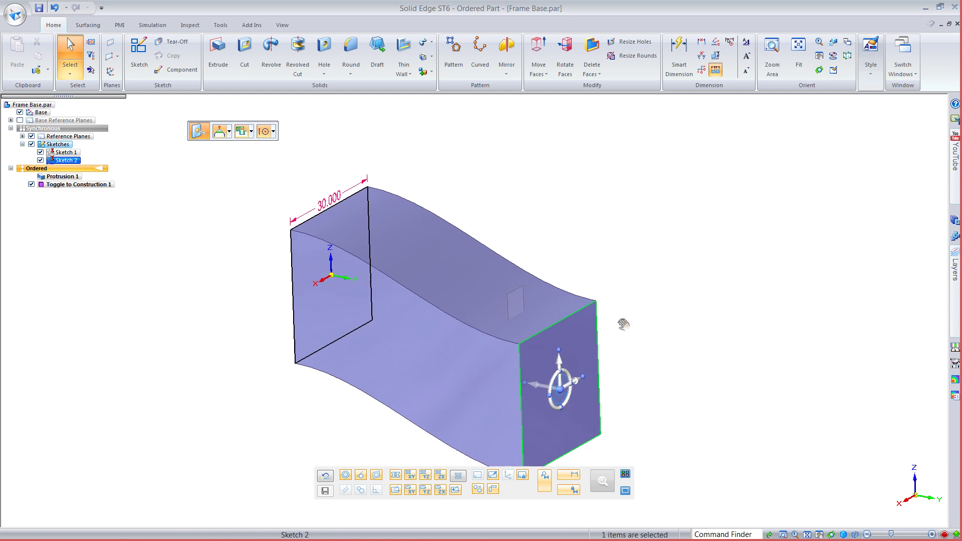
key(Escape)
middle_drag(617, 260, 638, 253)
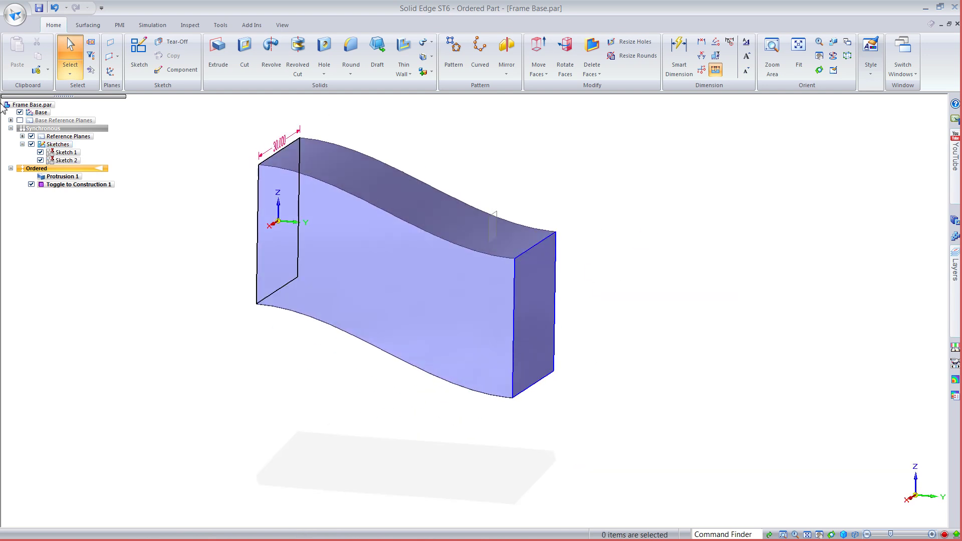
Save and close Frame Base.par, and hide it in the assembly so only the frame members are displayed.
click(39, 8)
click(957, 24)
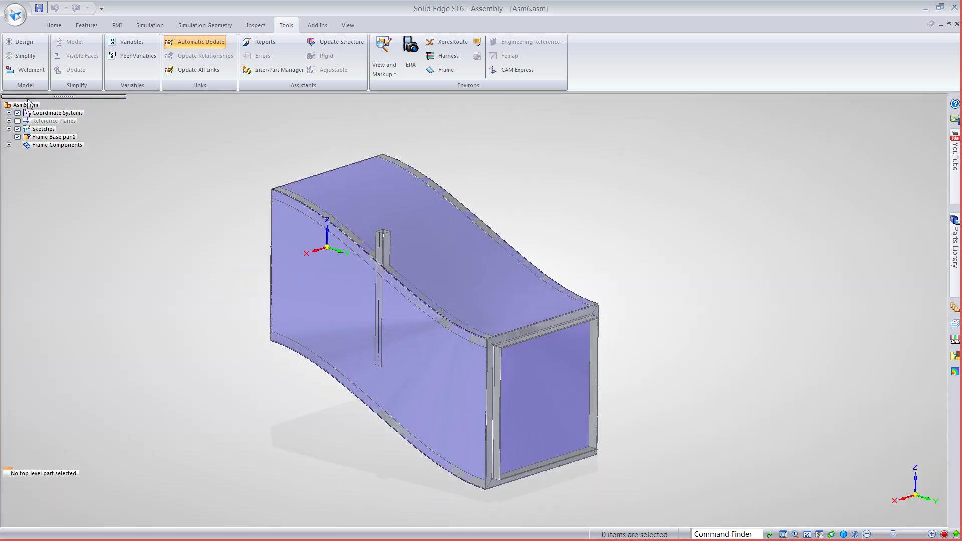
click(17, 137)
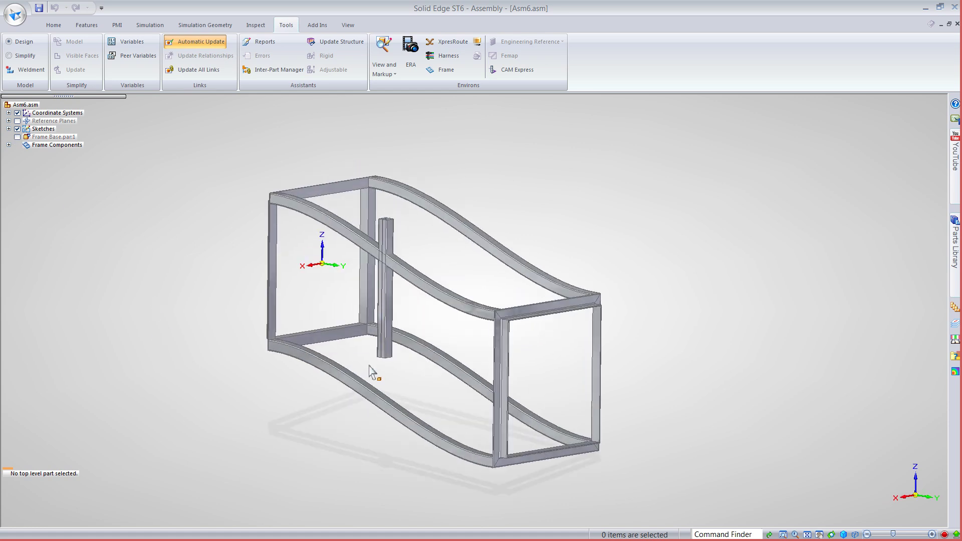
Open the middle tube's frame, Frame_3, for editing and examine its frame options and cross-section settings.
double_click(389, 317)
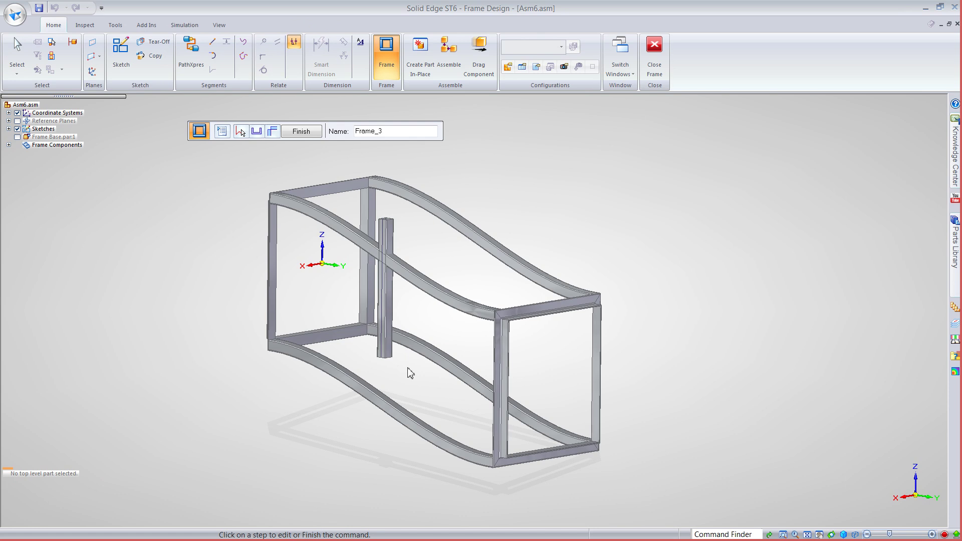
click(222, 131)
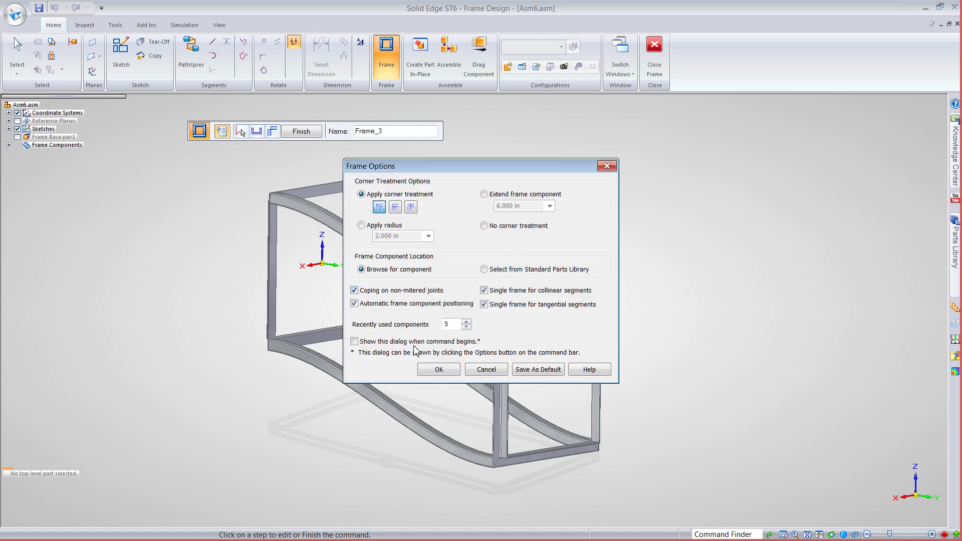
click(435, 370)
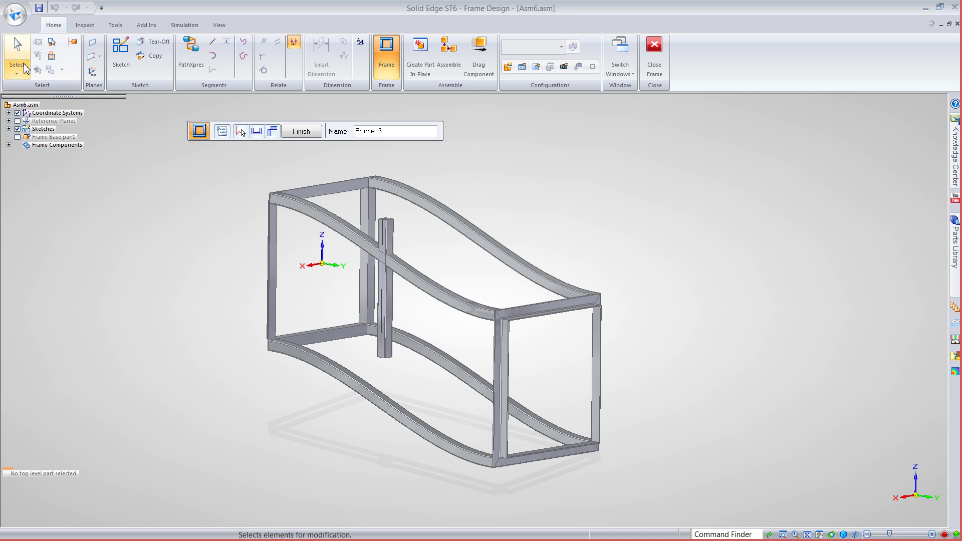
click(9, 145)
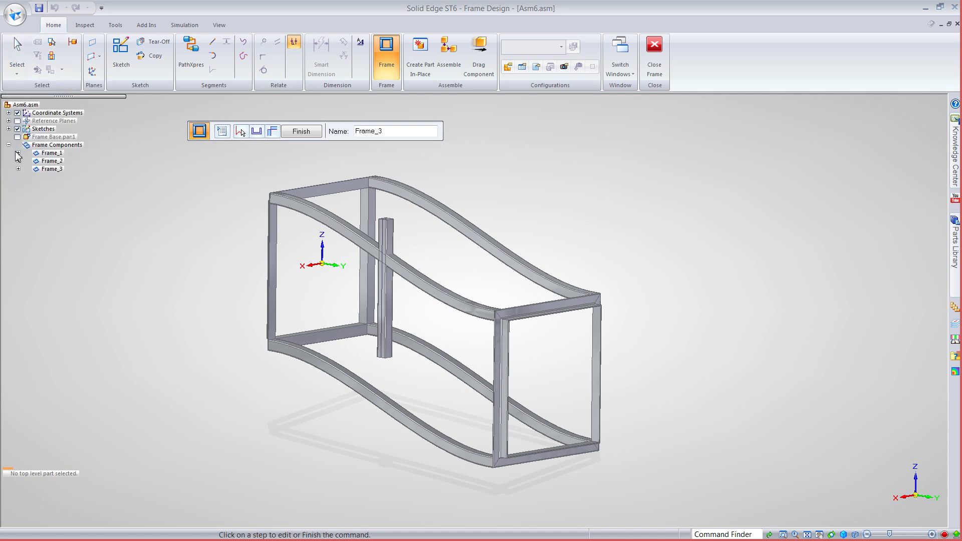
click(46, 169)
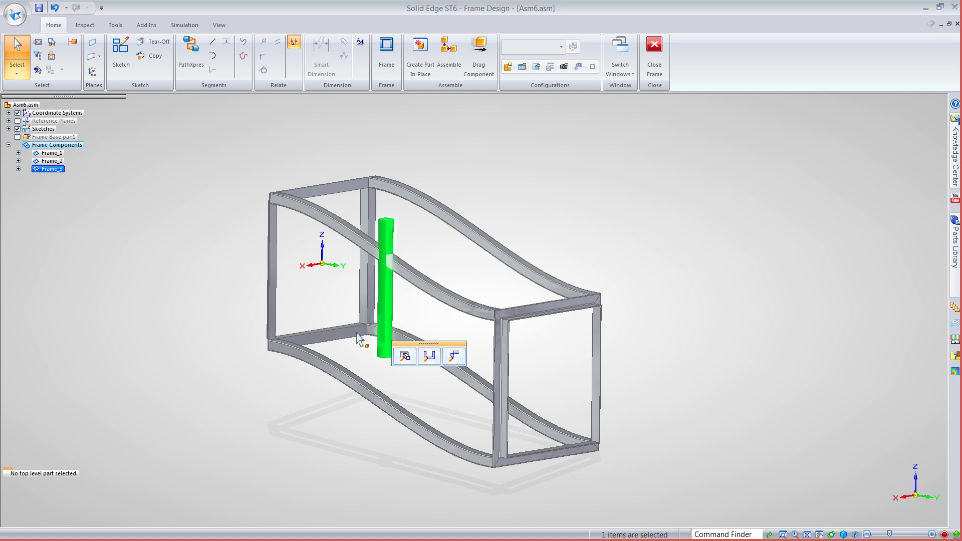
click(405, 356)
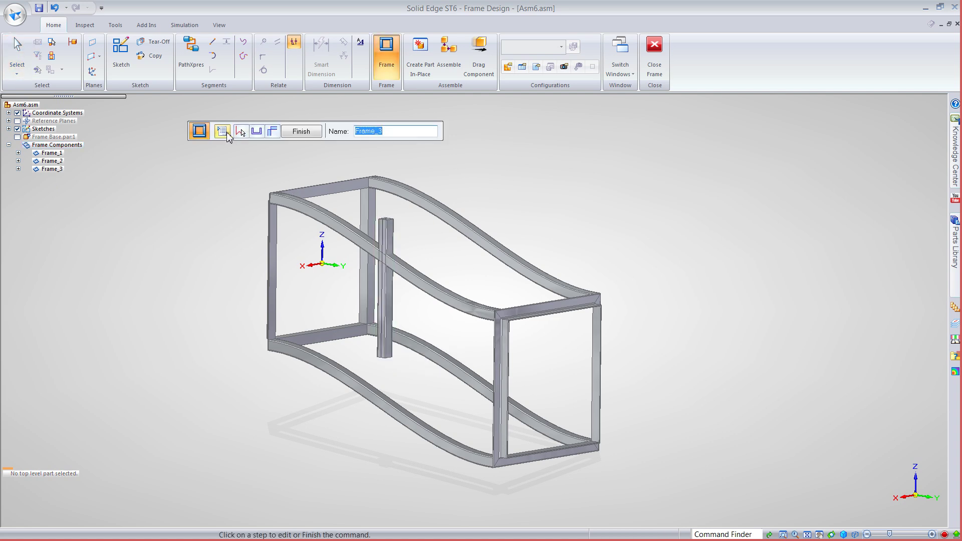
click(227, 134)
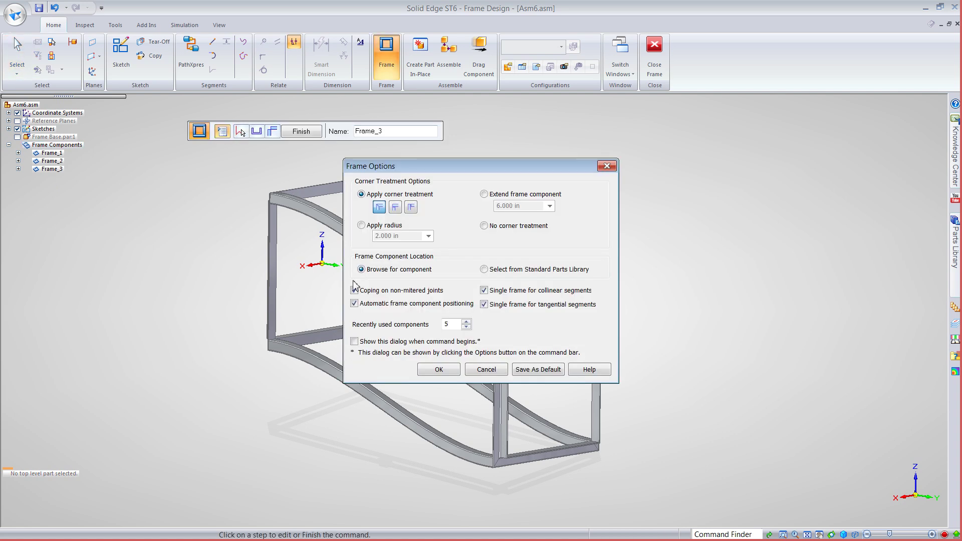
click(440, 370)
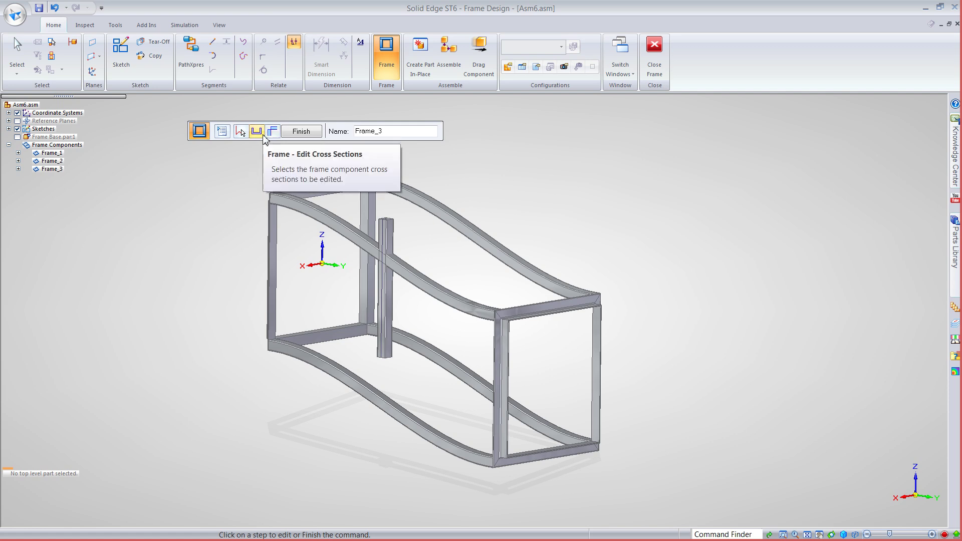
click(263, 136)
click(336, 132)
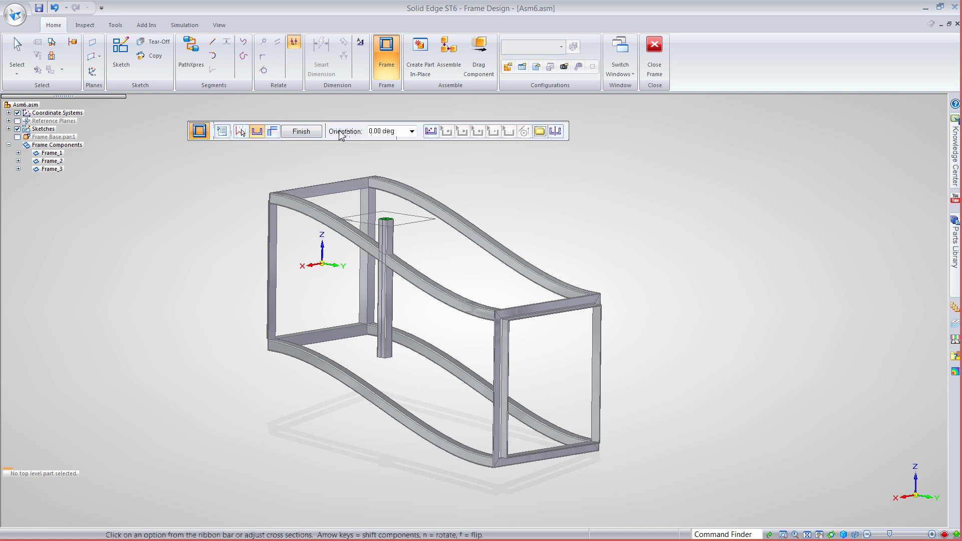
Extend the middle tube's lower end to the curved lower tube with a trim/extend end condition, and inspect the resulting joint.
click(272, 133)
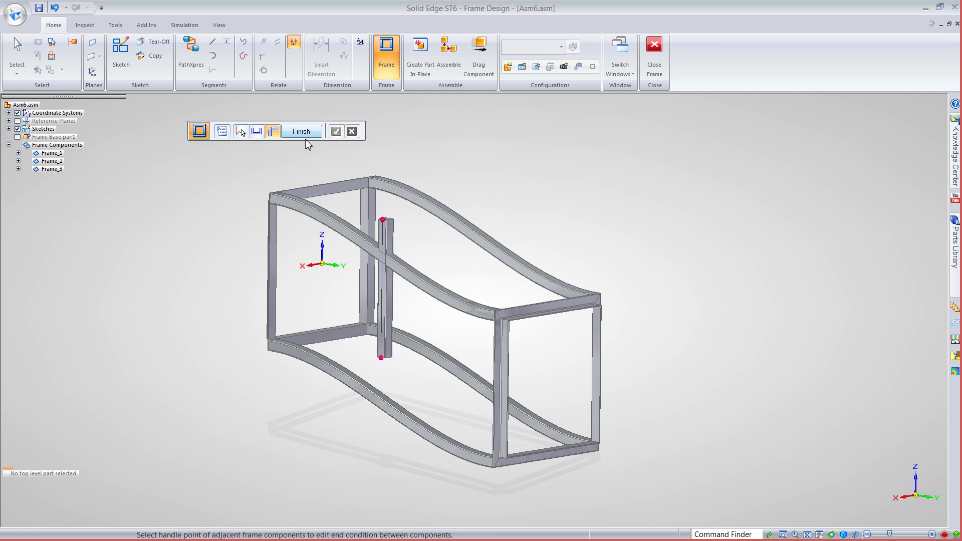
click(382, 359)
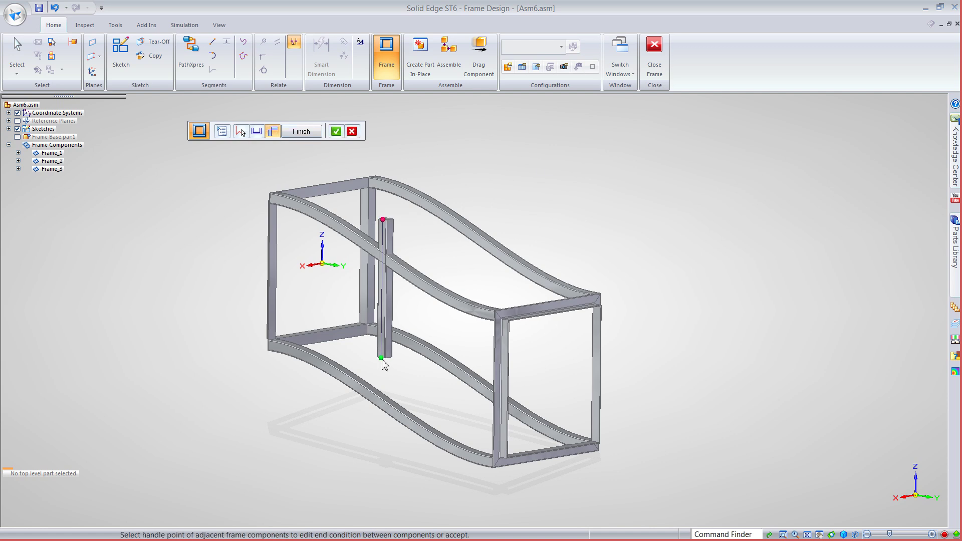
click(336, 131)
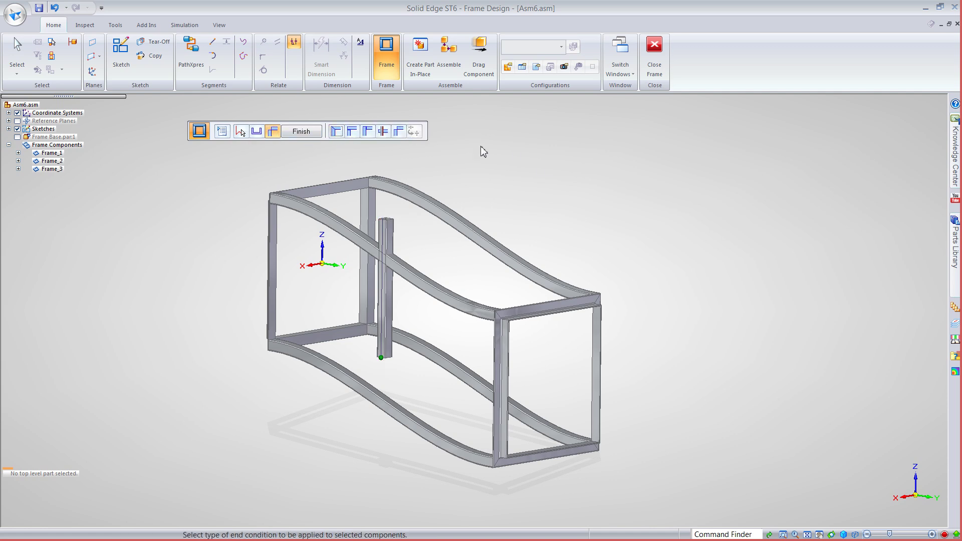
click(382, 132)
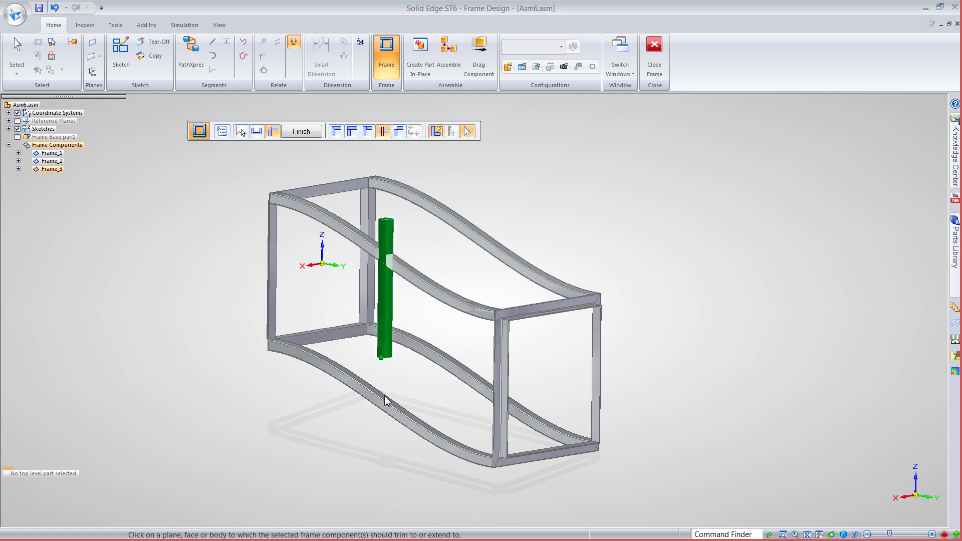
click(379, 414)
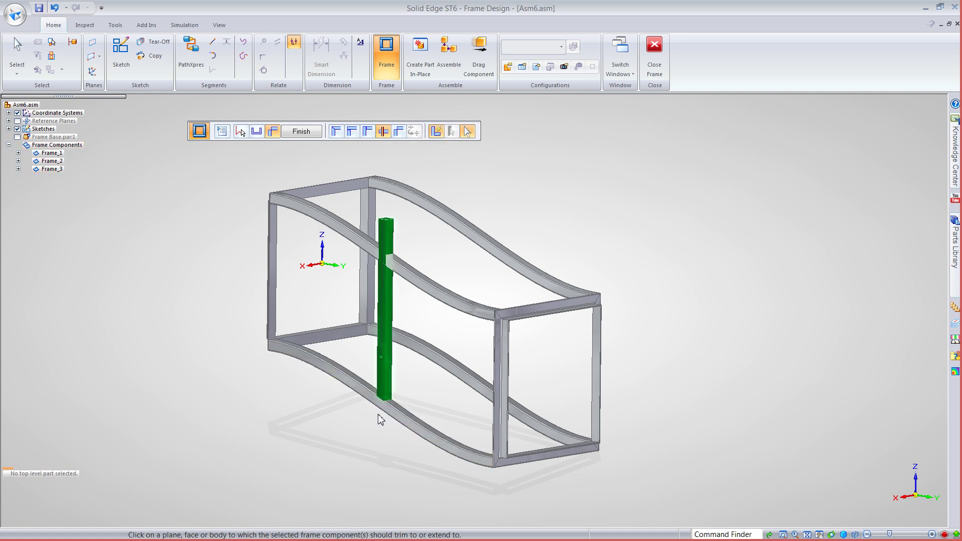
right_click(381, 420)
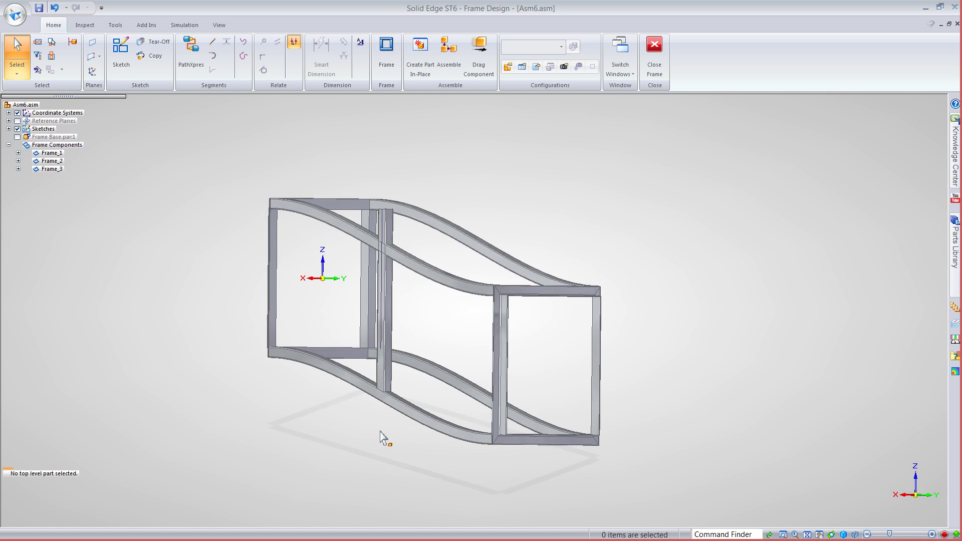
scroll(381, 433, up, 10)
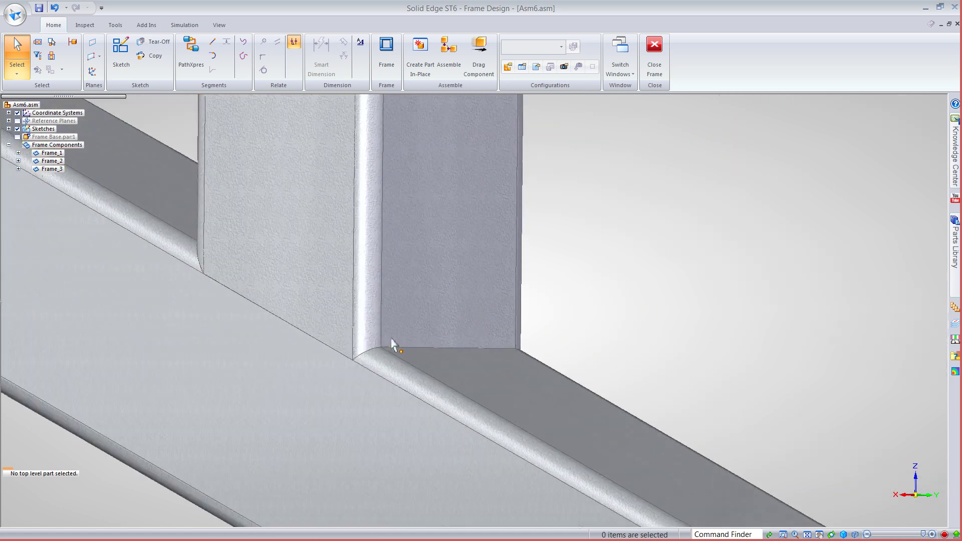
Trim the middle tube's upper end to the curved upper tube with a trim/extend end condition.
scroll(393, 344, down, 8)
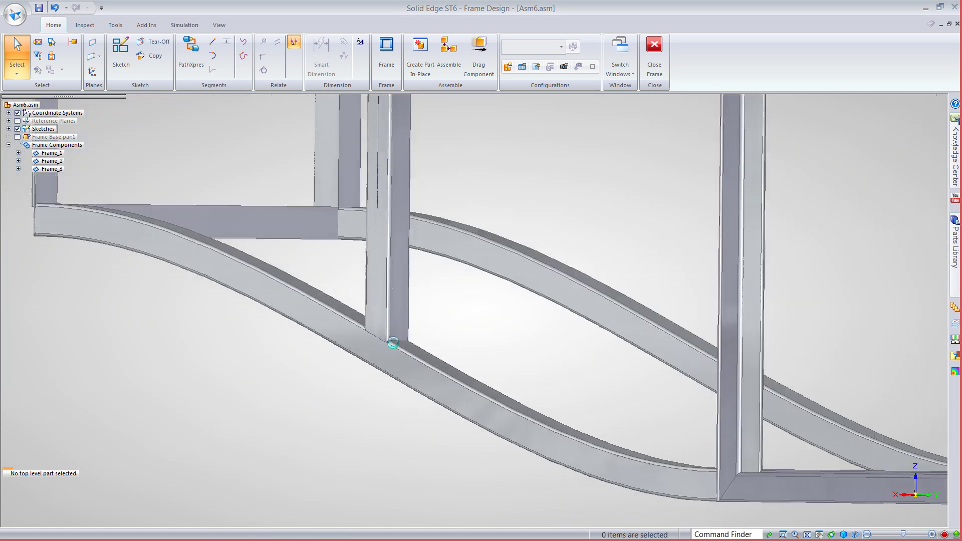
scroll(393, 344, down, 10)
middle_drag(393, 346, 414, 247)
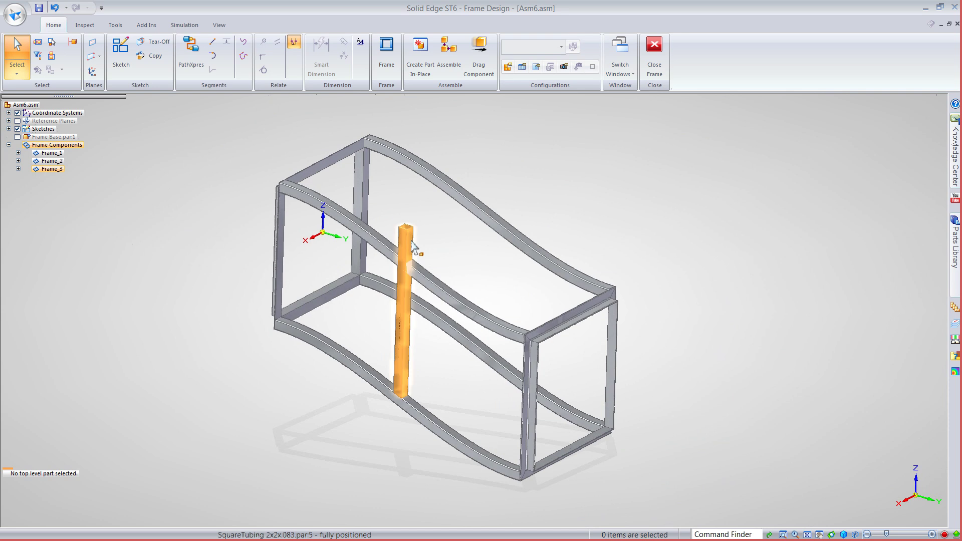
click(414, 247)
click(433, 279)
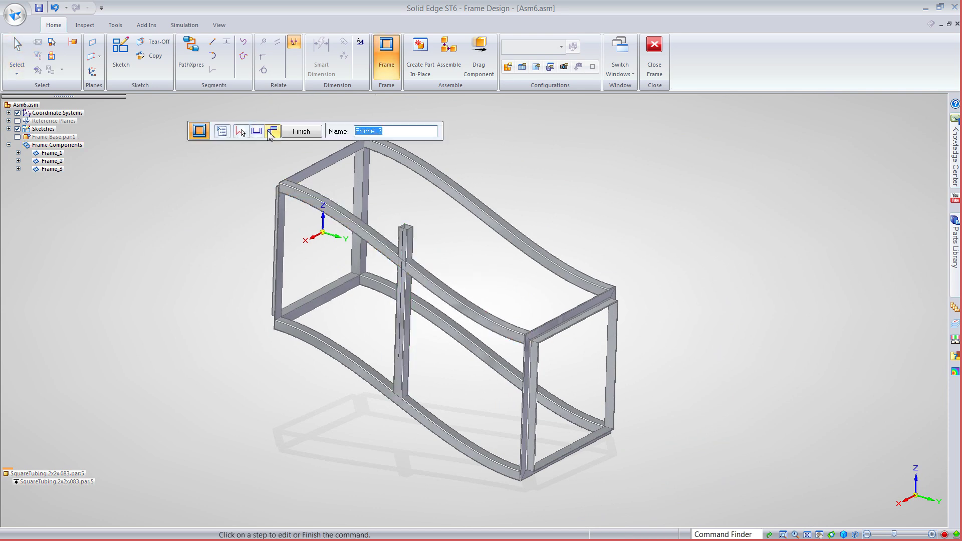
click(271, 132)
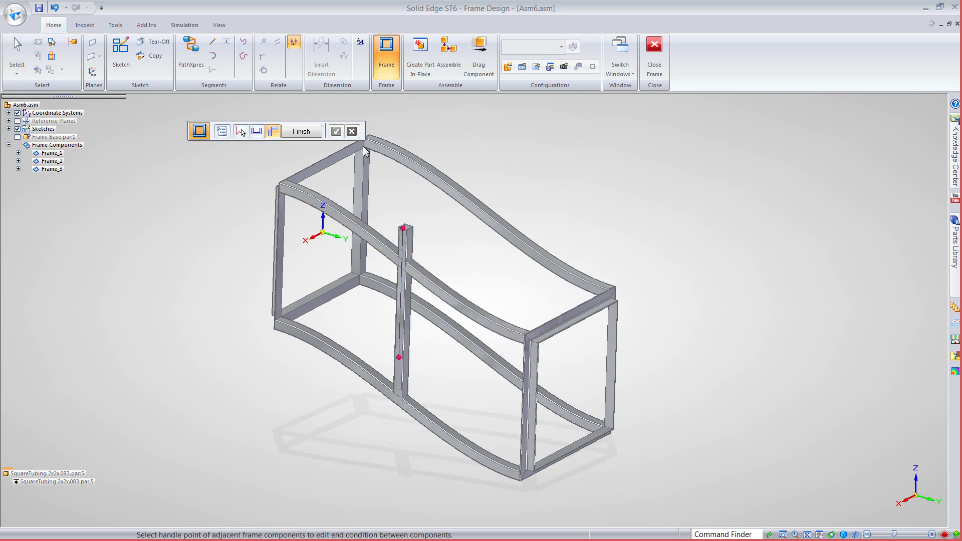
click(403, 228)
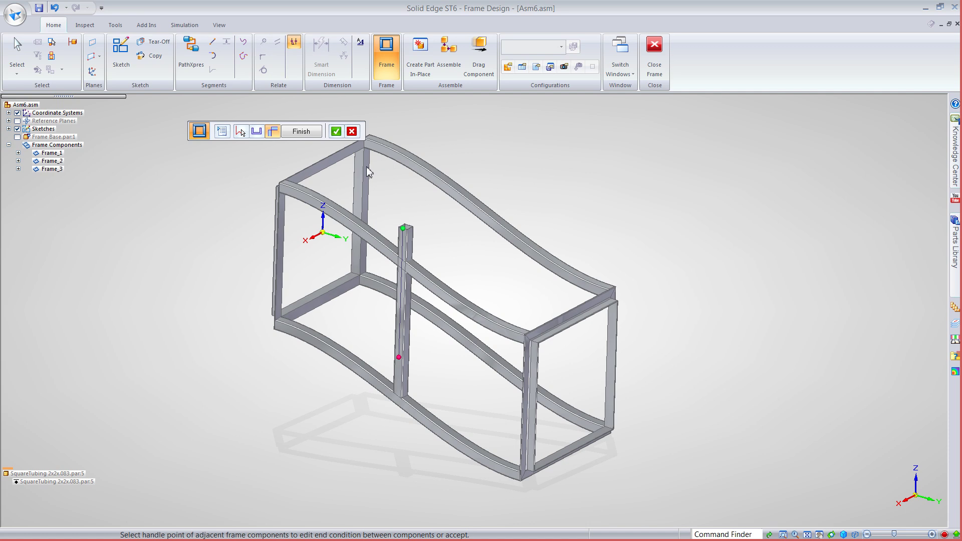
click(335, 132)
middle_drag(409, 206, 388, 217)
click(383, 132)
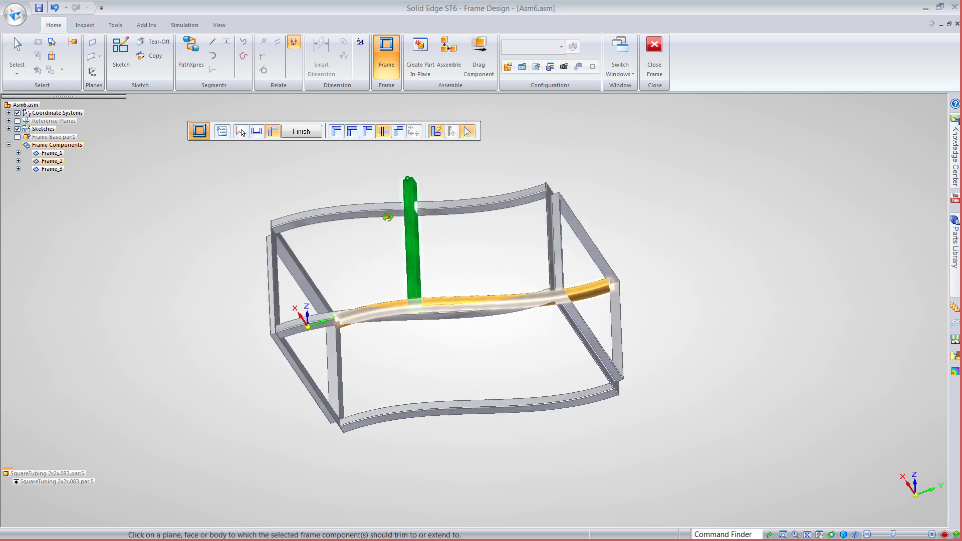
click(393, 214)
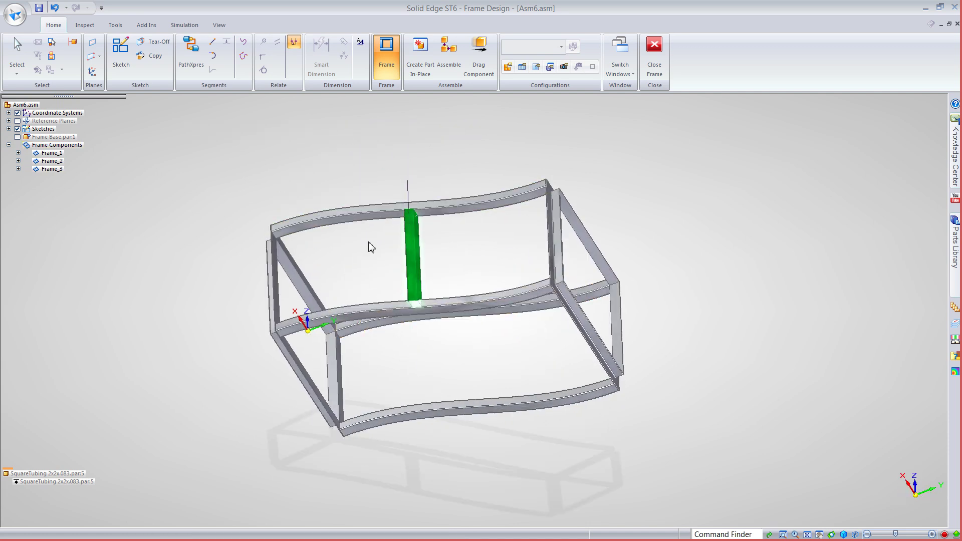
key(Escape)
Inspect the joint at the middle tube's upper end, and hide all sketches in the assembly.
middle_drag(379, 258, 386, 261)
scroll(401, 226, up, 6)
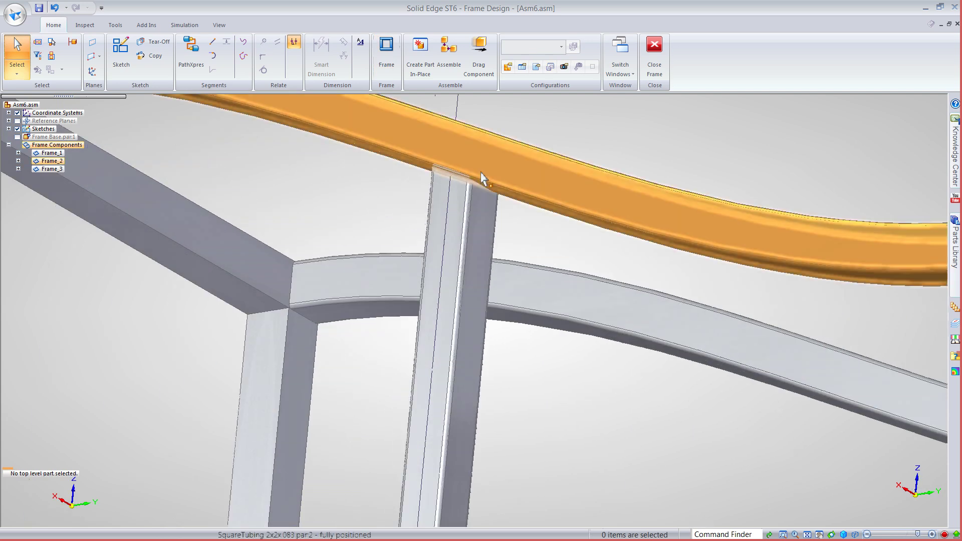
scroll(492, 211, down, 3)
scroll(498, 249, down, 3)
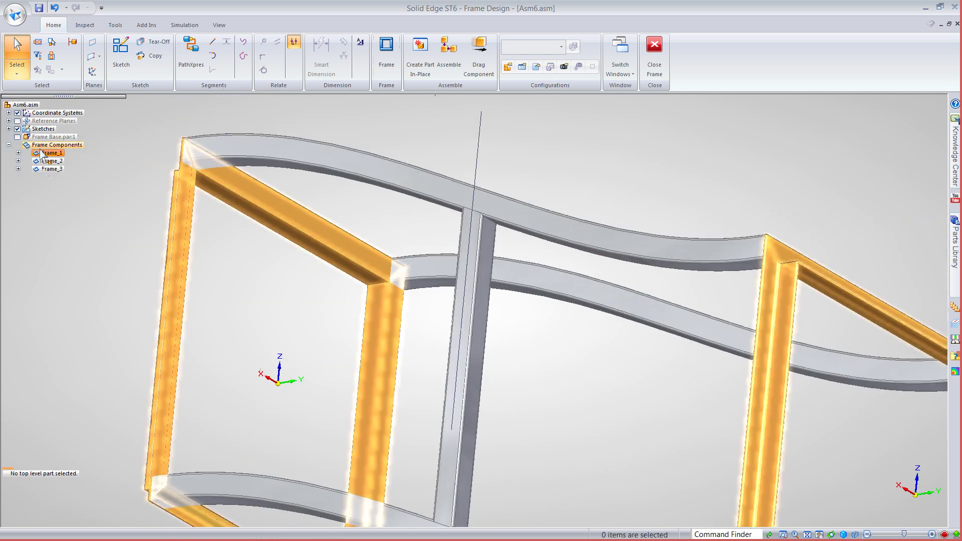
click(17, 128)
scroll(76, 191, down, 3)
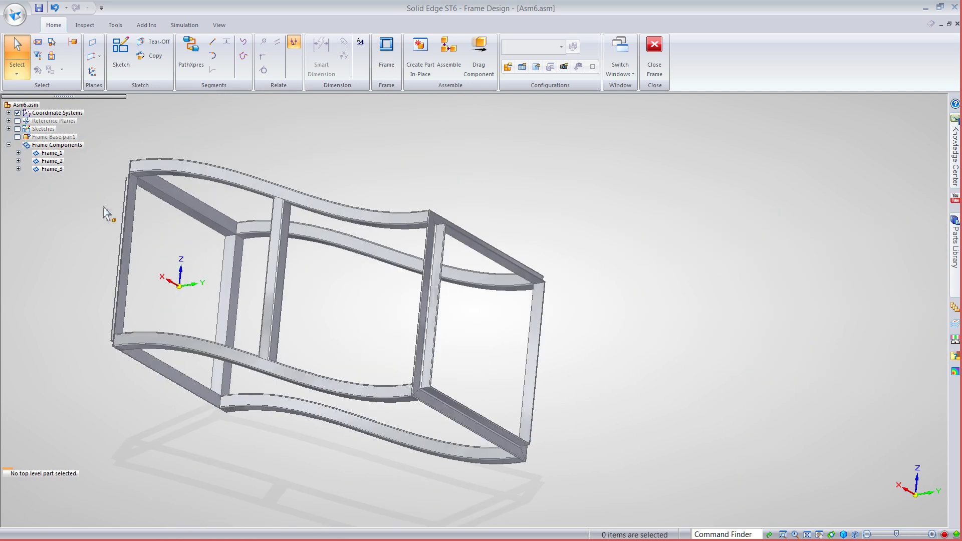
middle_drag(105, 214, 391, 310)
middle_drag(441, 243, 157, 164)
Open Frame Base.par for in-place editing and expand its list of synchronous sketches.
click(38, 138)
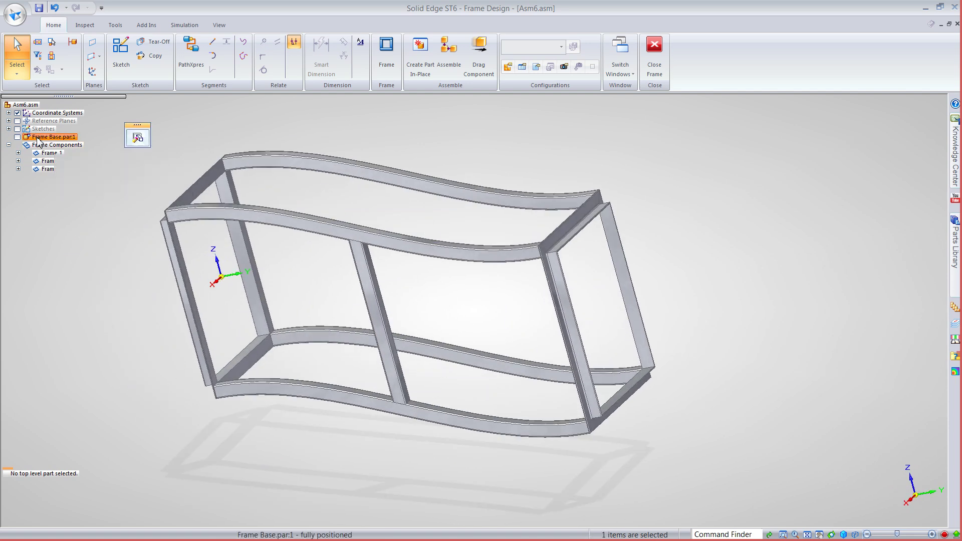
double_click(38, 138)
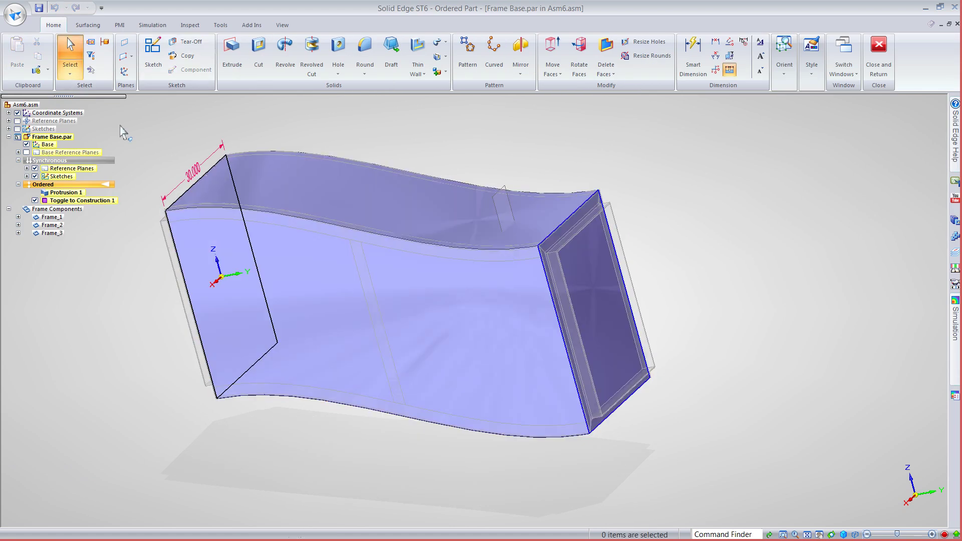
click(26, 176)
Rotate Sketch 2 at the end of the base part inward by about 12° around its lower edge.
click(580, 261)
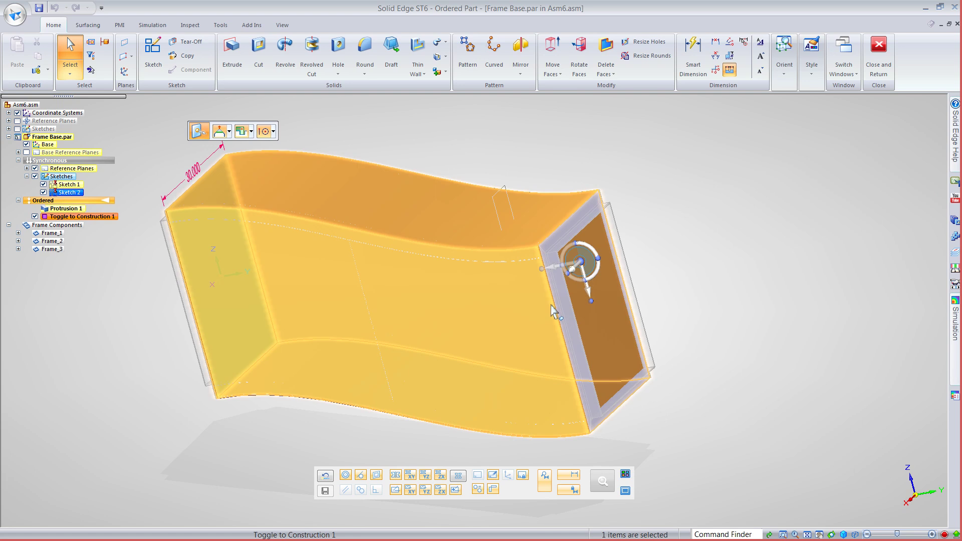
click(580, 262)
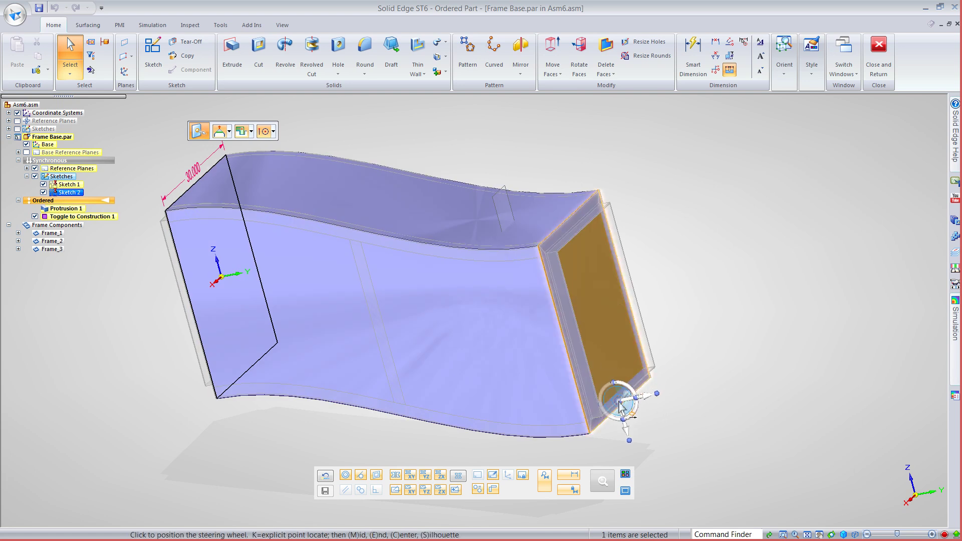
click(620, 404)
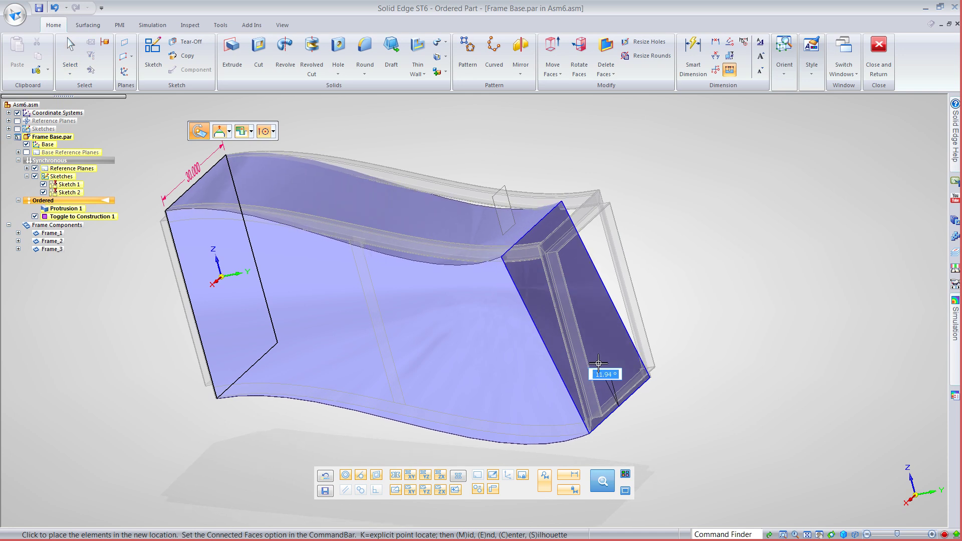
click(600, 365)
key(Escape)
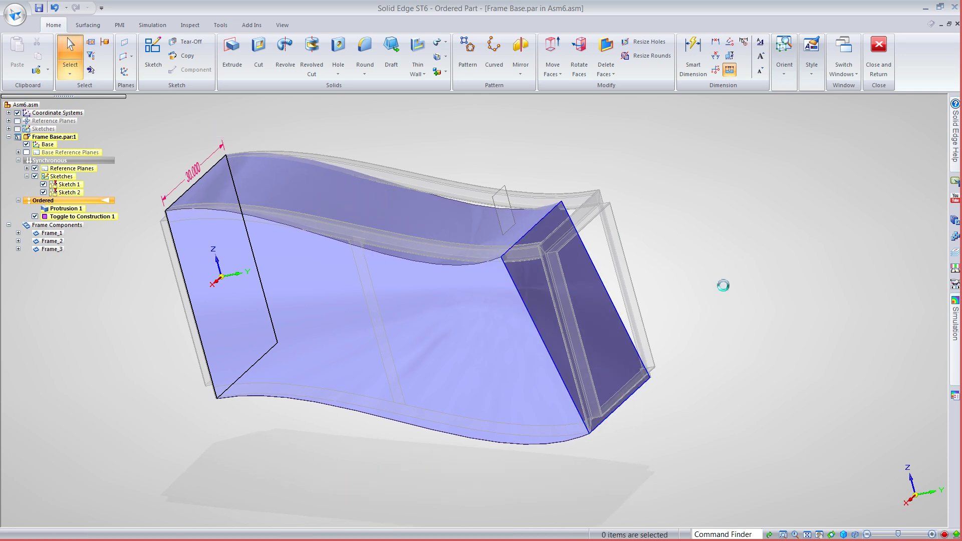
Close Frame Base.par to return to the assembly, and examine the updated frame in side and isometric views.
mouse_move(692, 307)
middle_down()
mouse_move(728, 255)
mouse_move(688, 296)
middle_up()
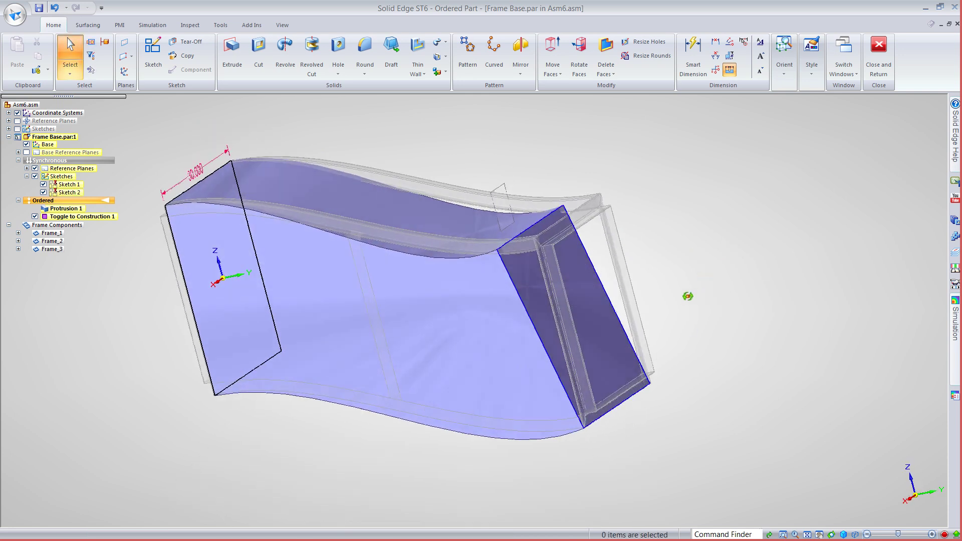
click(879, 47)
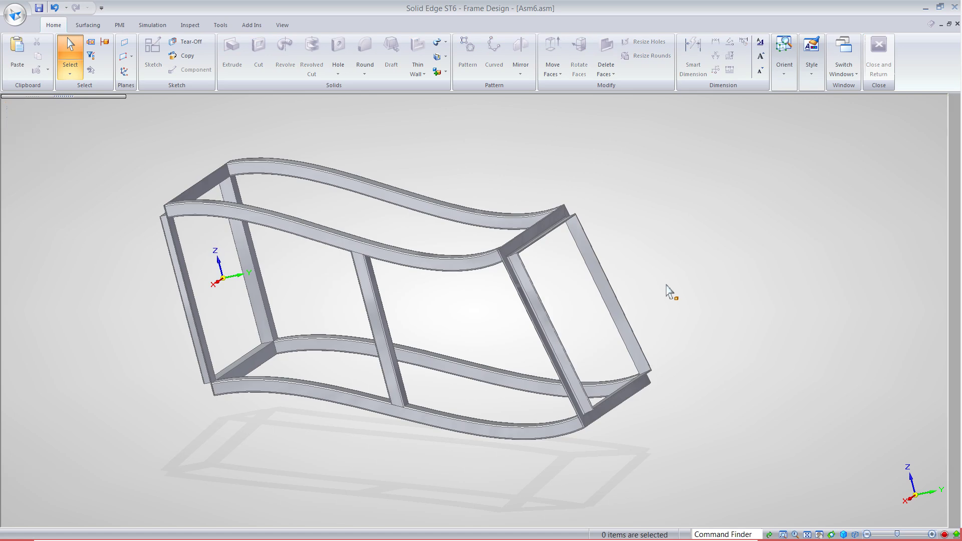
middle_drag(672, 293, 674, 279)
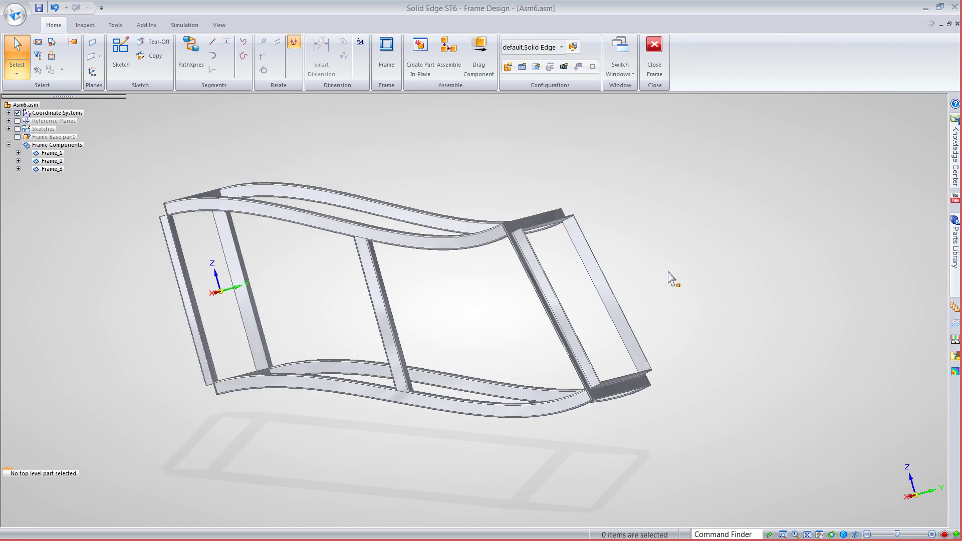
key(ctrl+r)
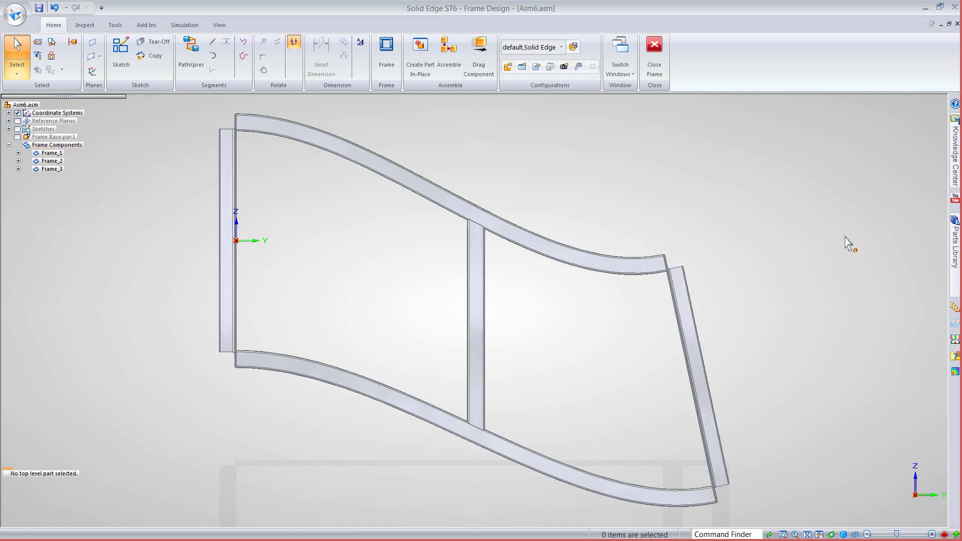
key(ctrl+i)
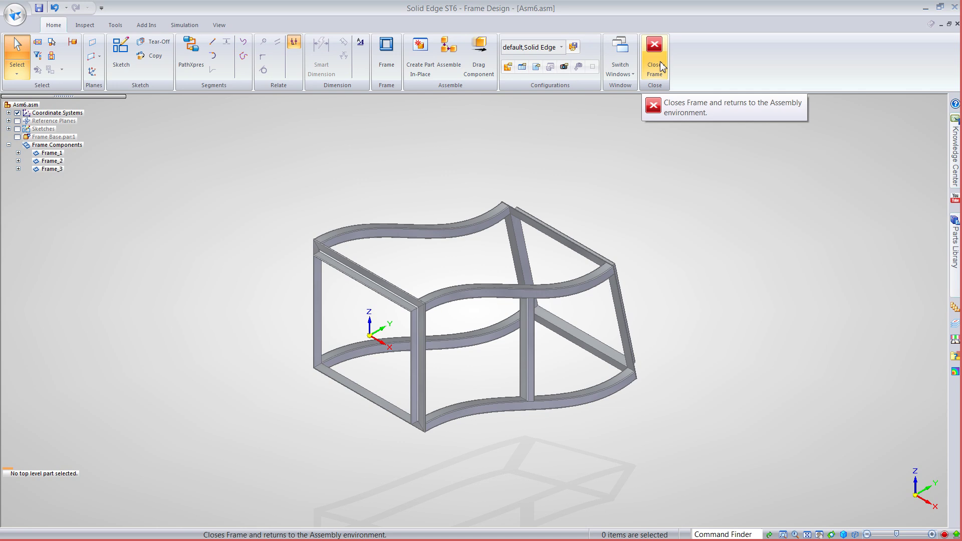
middle_drag(687, 266, 563, 266)
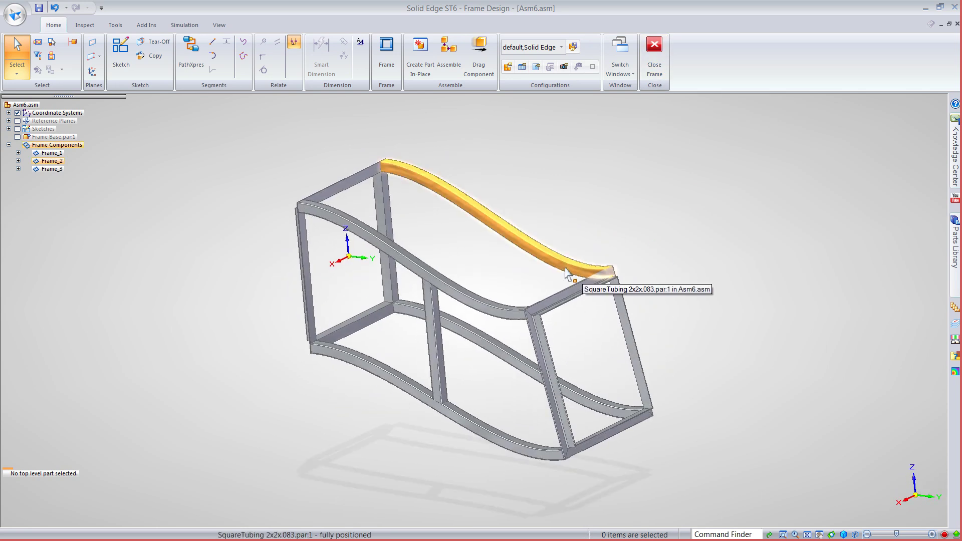
Switch to Helix.asm, view the Helix Base.par body and hide it again, and open its peer variable table.
key(ctrl+Tab)
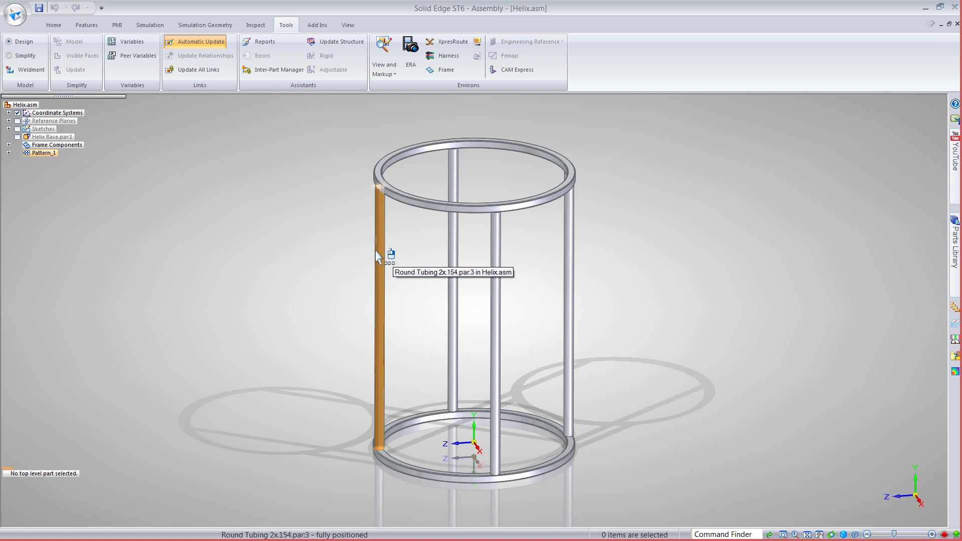
mouse_move(319, 317)
middle_down()
mouse_move(355, 278)
mouse_move(361, 313)
mouse_move(333, 309)
middle_up()
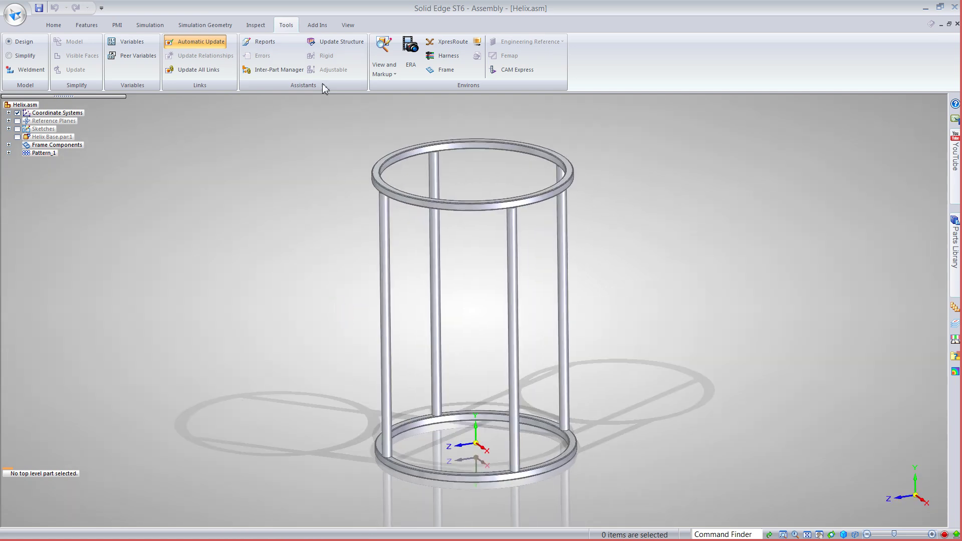
click(133, 56)
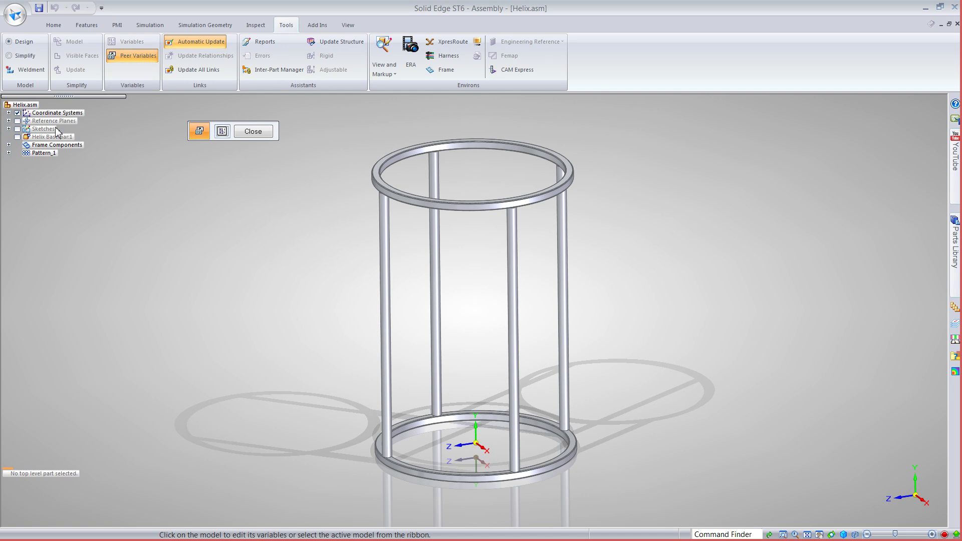
click(17, 137)
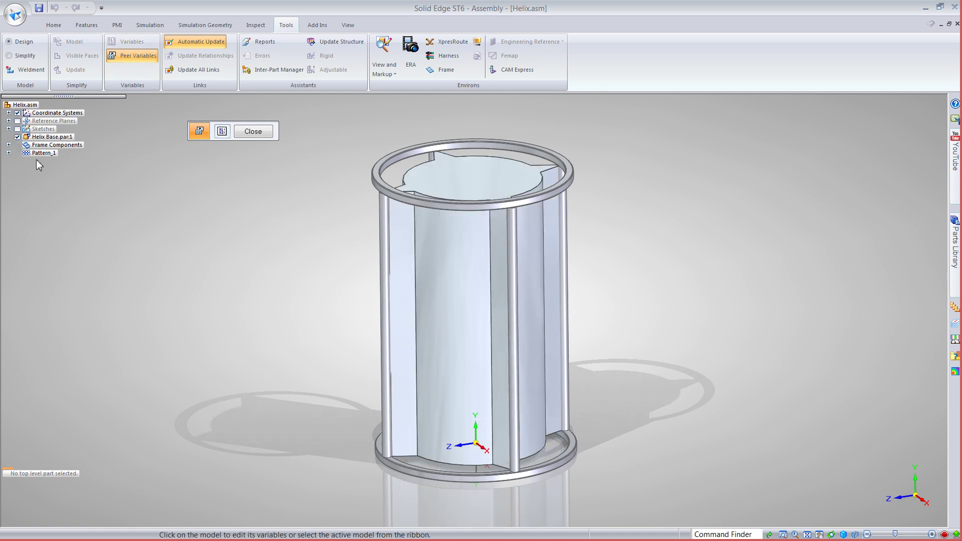
mouse_move(140, 258)
middle_down()
mouse_move(222, 340)
mouse_move(149, 263)
middle_up()
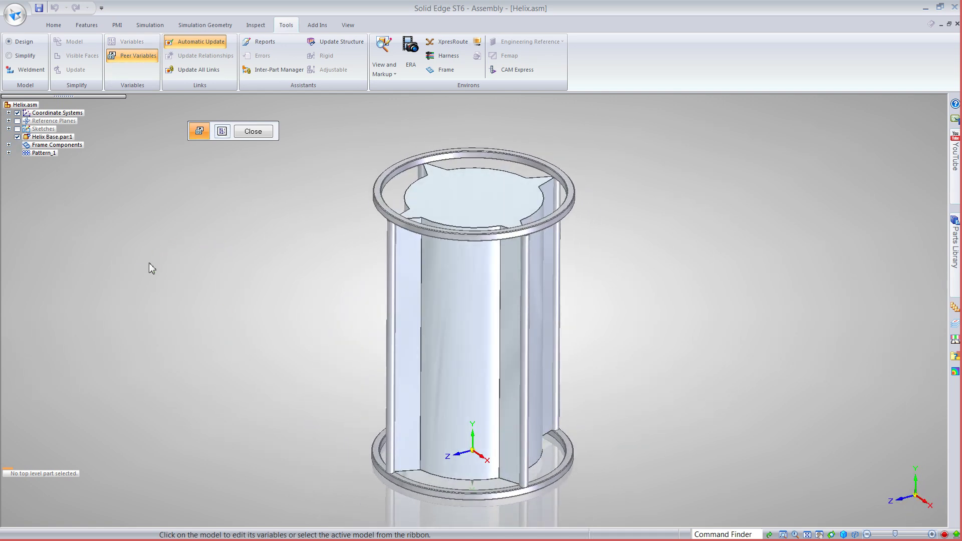
click(18, 137)
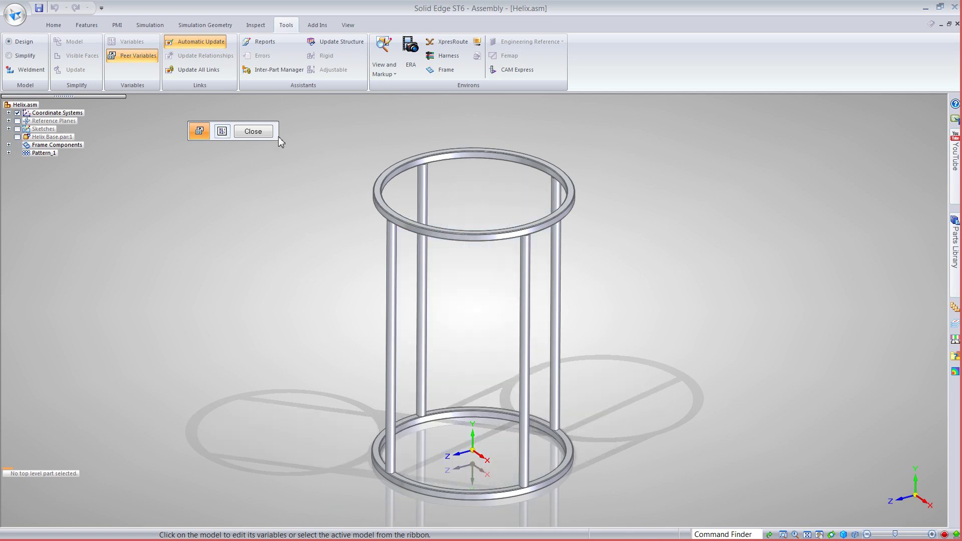
click(46, 138)
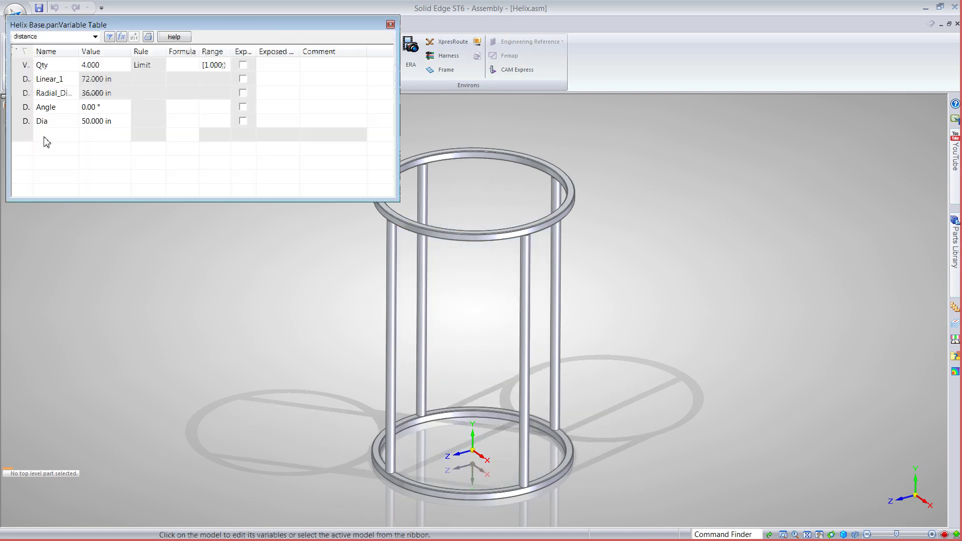
shift+middle_drag(360, 266, 424, 246)
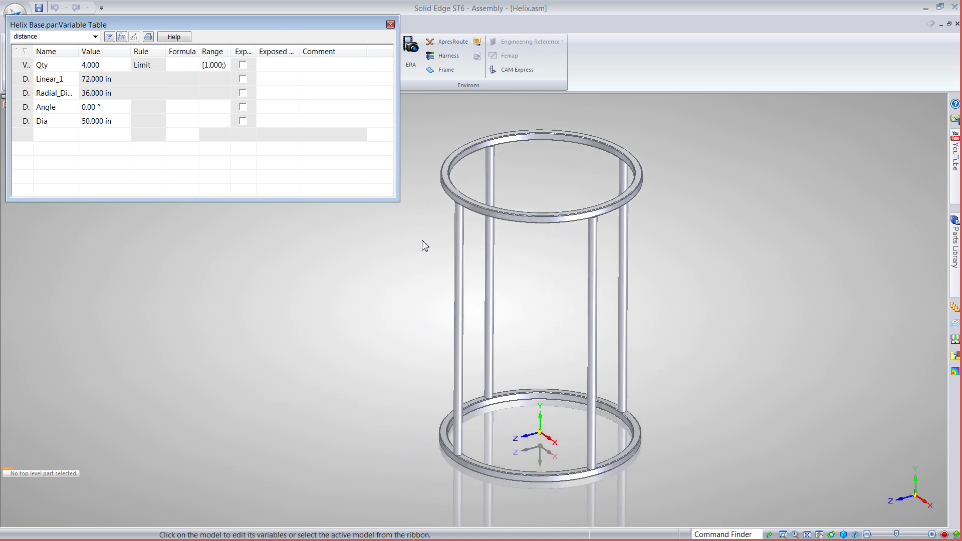
Set the Helix Base.par variables Dia to 72 in, Angle to 60° and Qty to 10, and close the variable table.
click(107, 125)
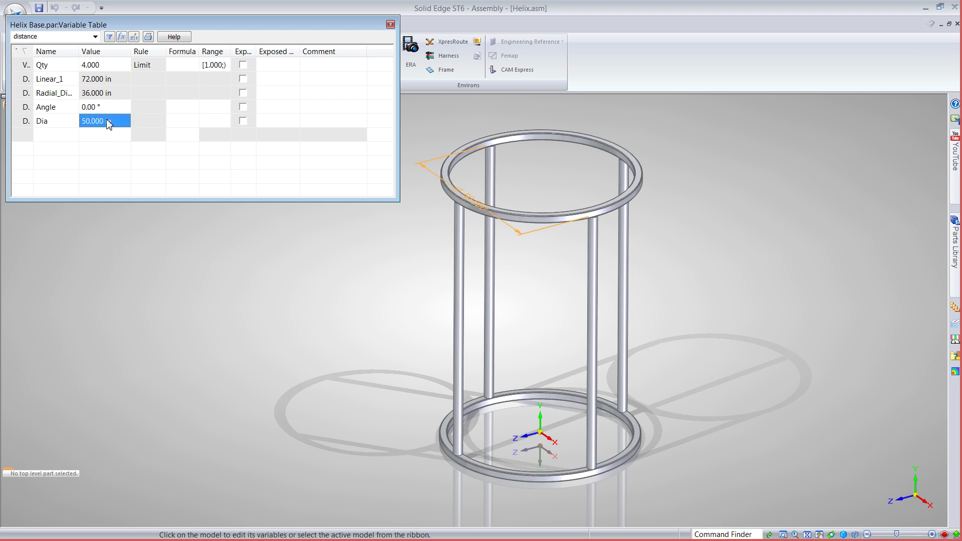
text(72)
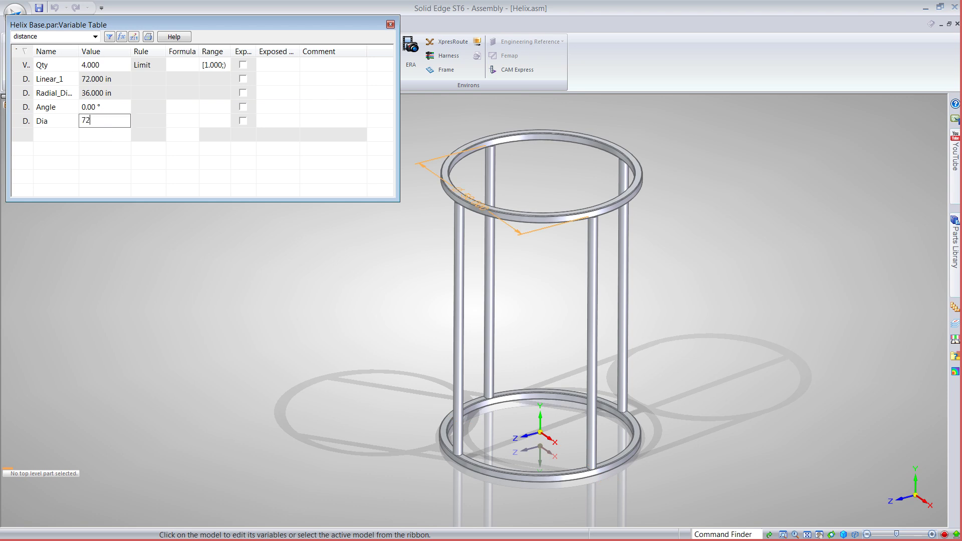
click(111, 107)
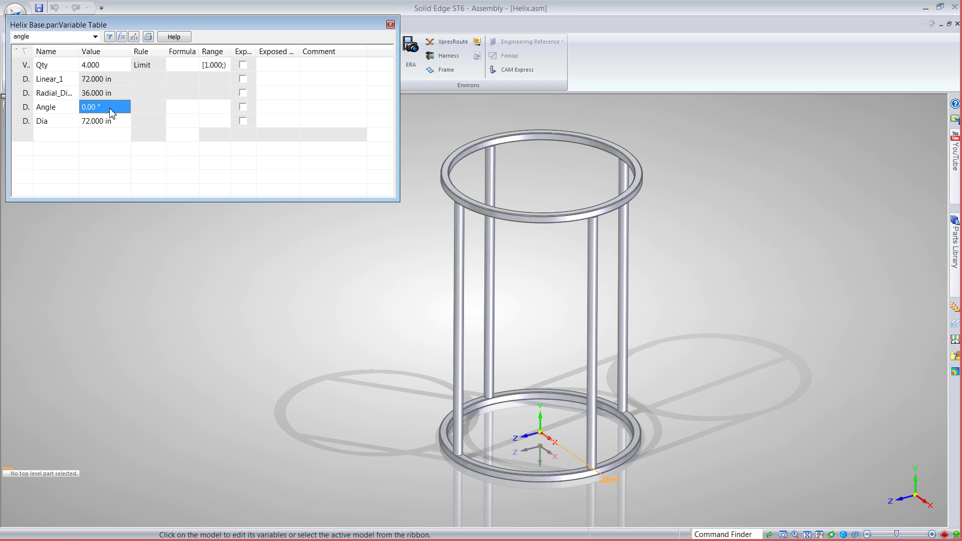
text(60)
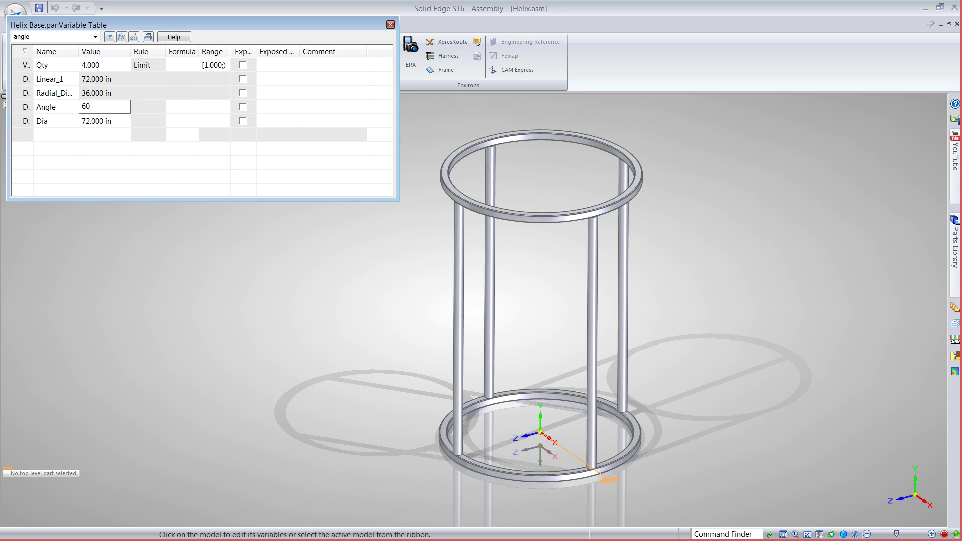
click(115, 69)
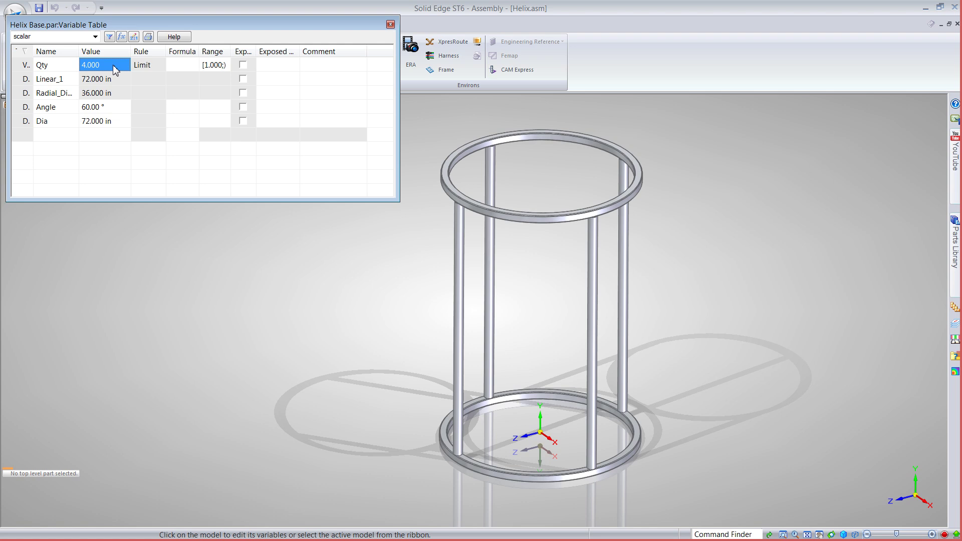
text(10)
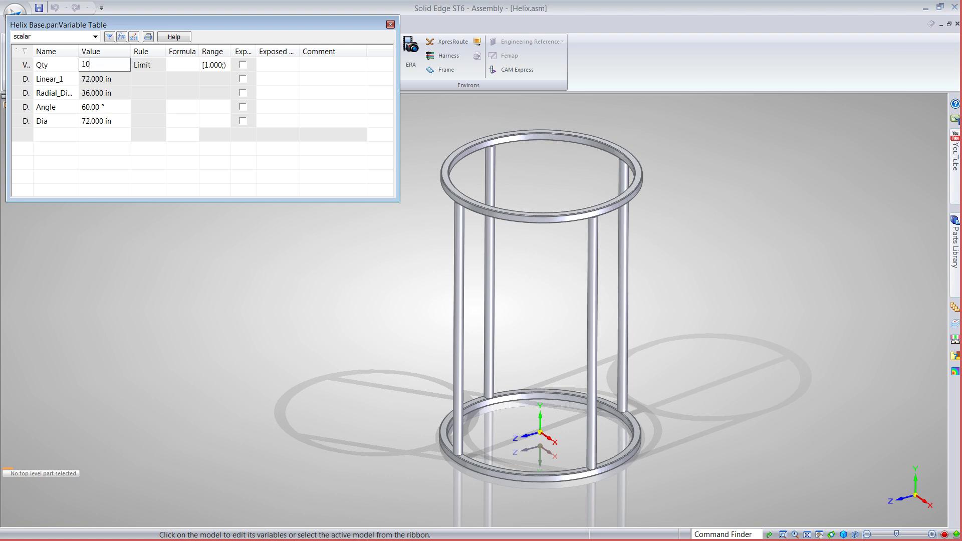
key(Return)
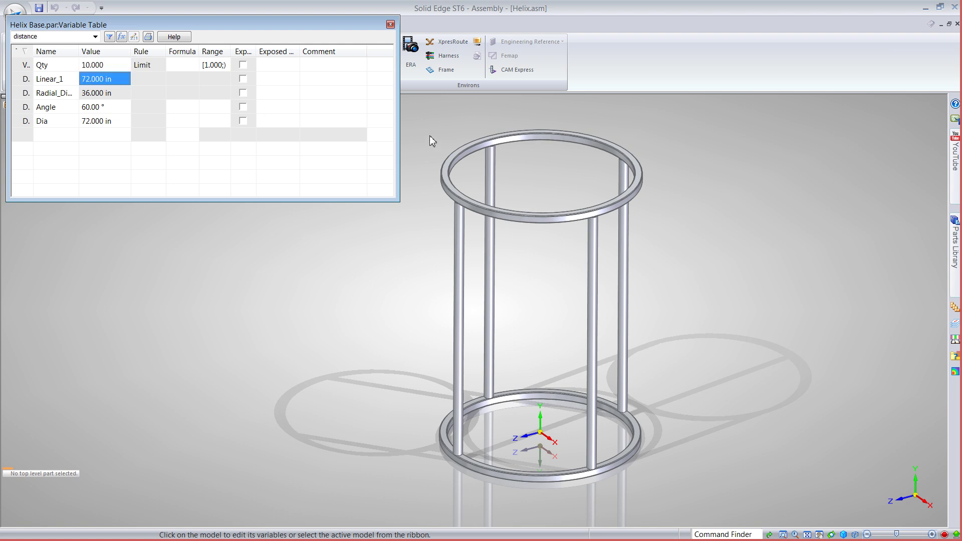
click(391, 24)
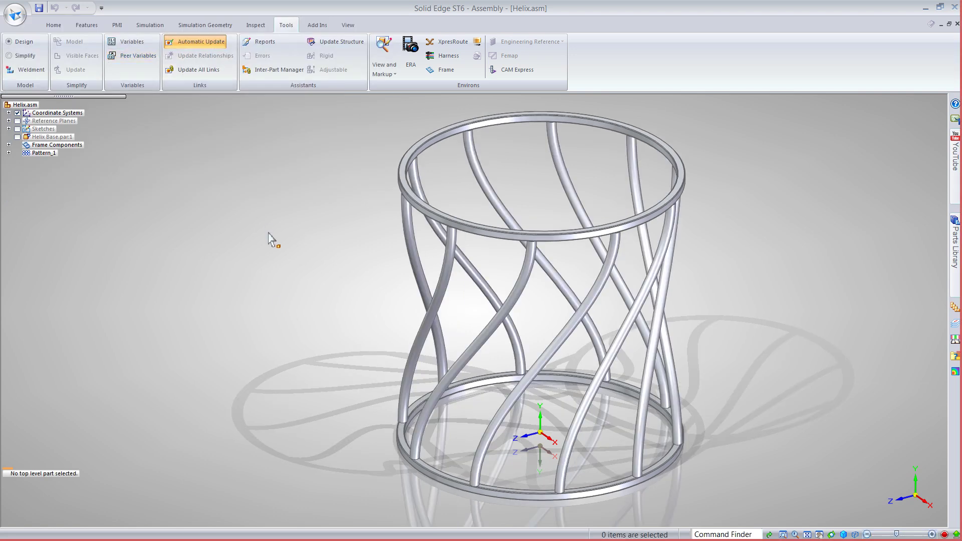
Inspect where the tubes meet the lower ring, and start calculating the physical properties of the entire assembly.
middle_drag(260, 287, 429, 311)
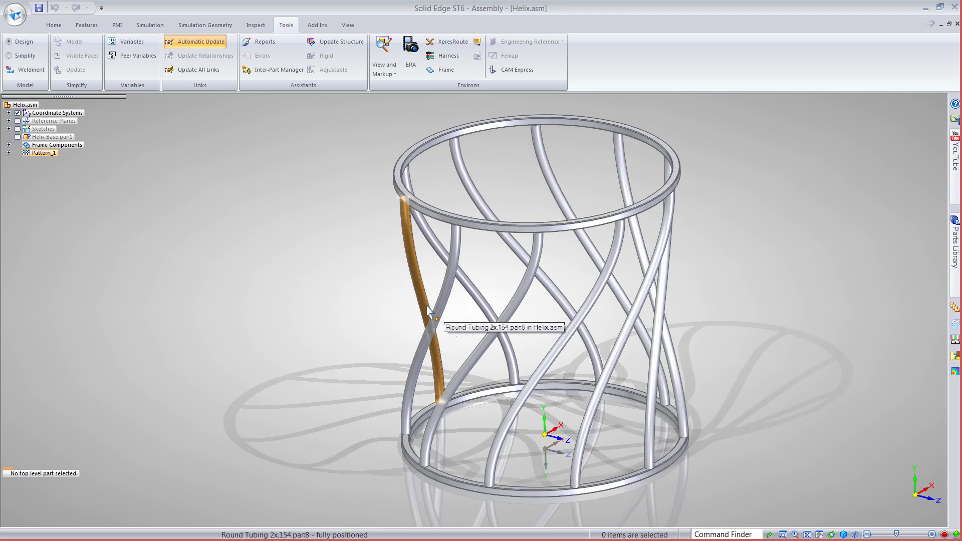
scroll(501, 506, up, 5)
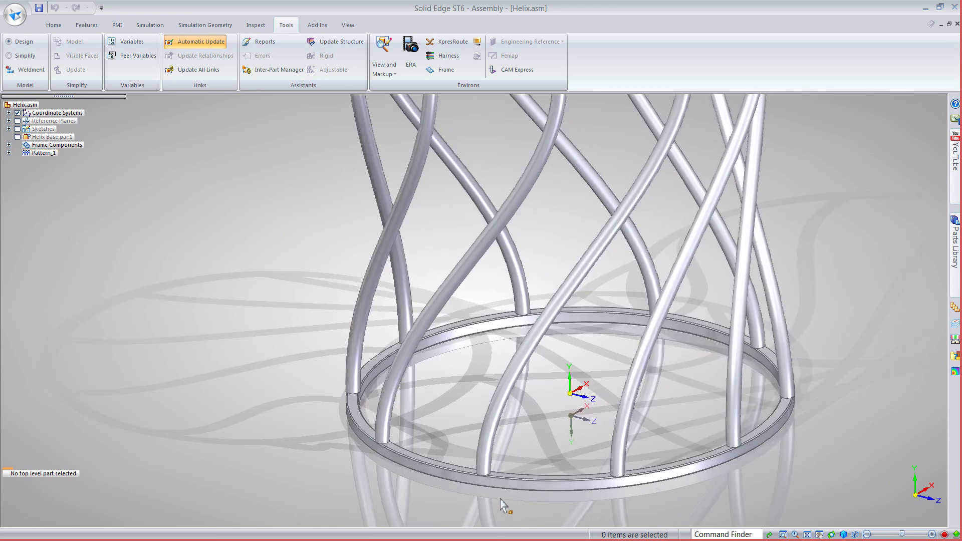
scroll(500, 484, down, 5)
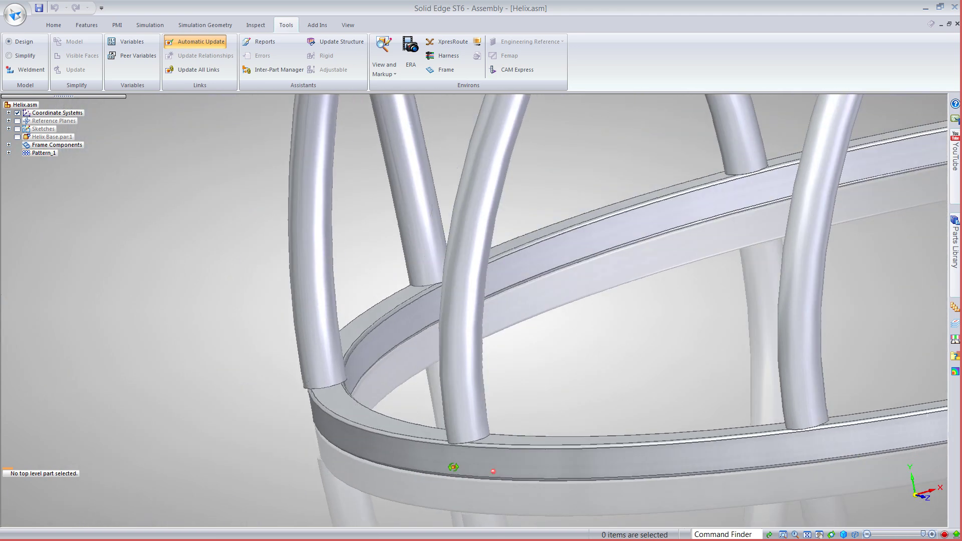
scroll(512, 420, down, 4)
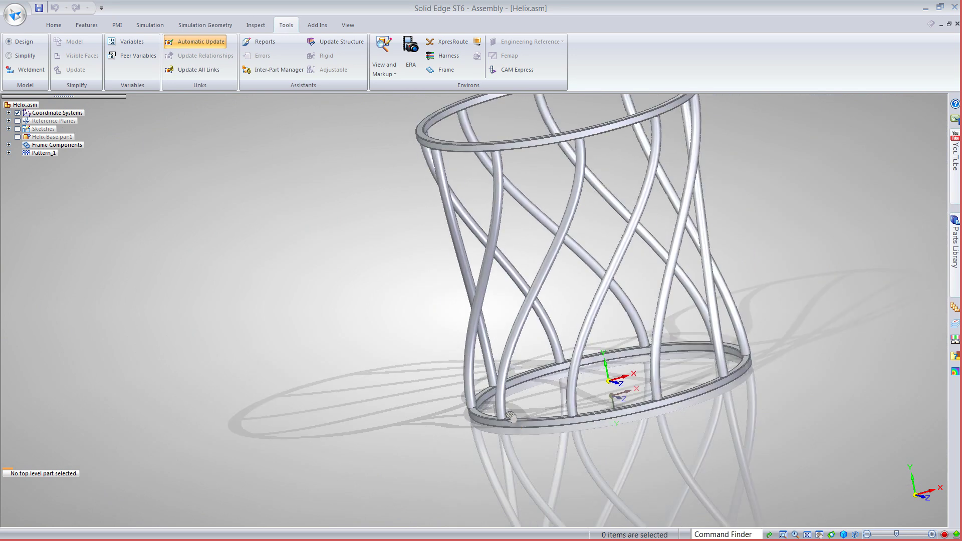
mouse_move(512, 420)
middle_down()
mouse_move(494, 422)
mouse_move(517, 409)
middle_up()
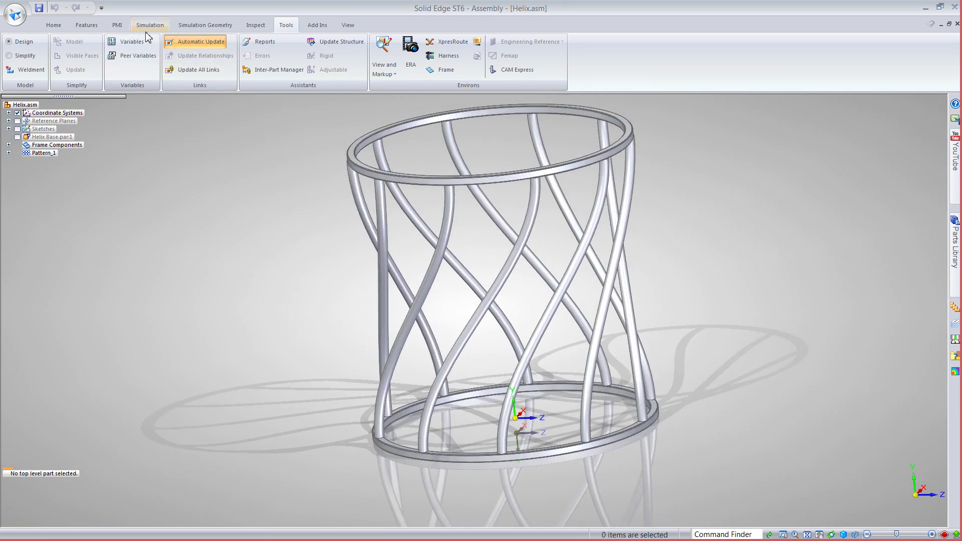
click(256, 25)
click(173, 51)
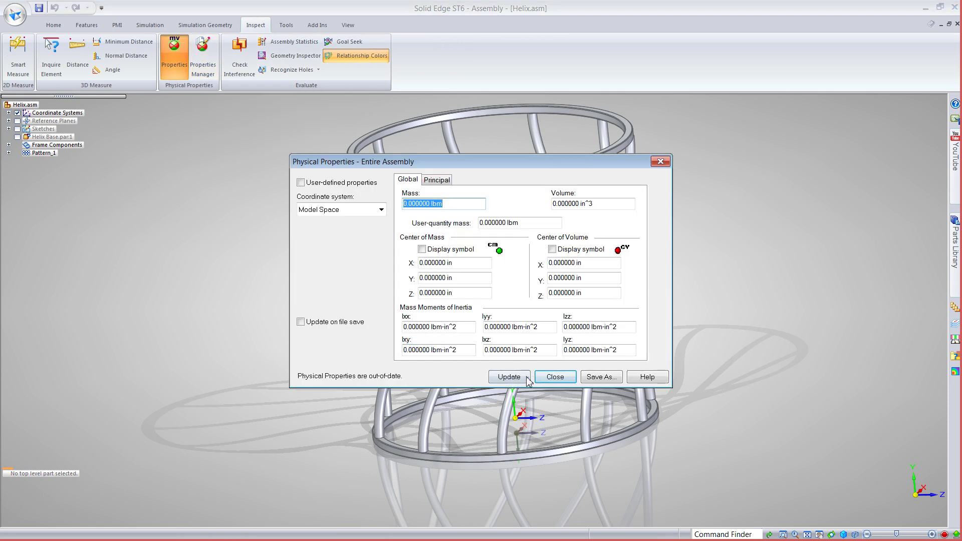
click(526, 379)
Assign Steel to Helix Base.par with saving to the document enabled, and calculate the properties with the center of mass symbol displayed.
click(97, 195)
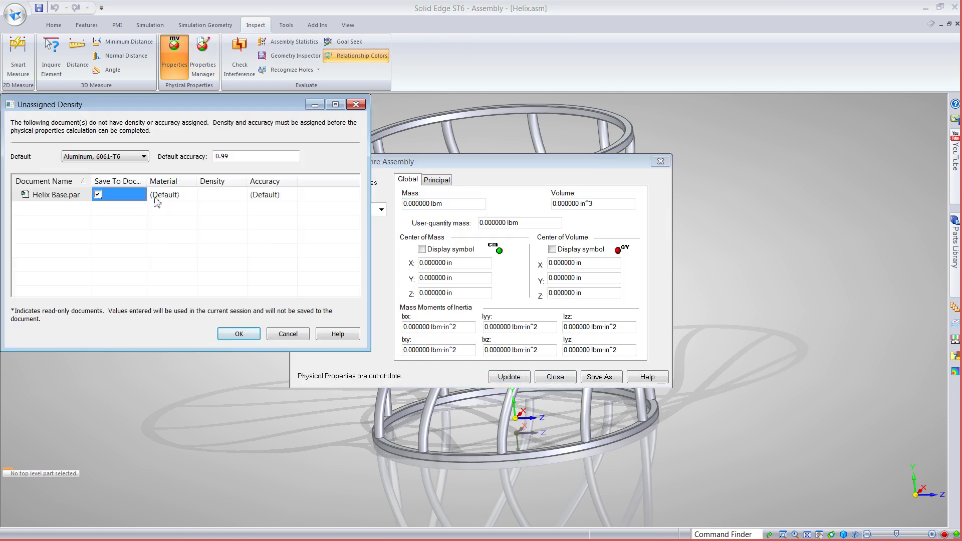
click(168, 195)
click(191, 195)
scroll(173, 276, down, 5)
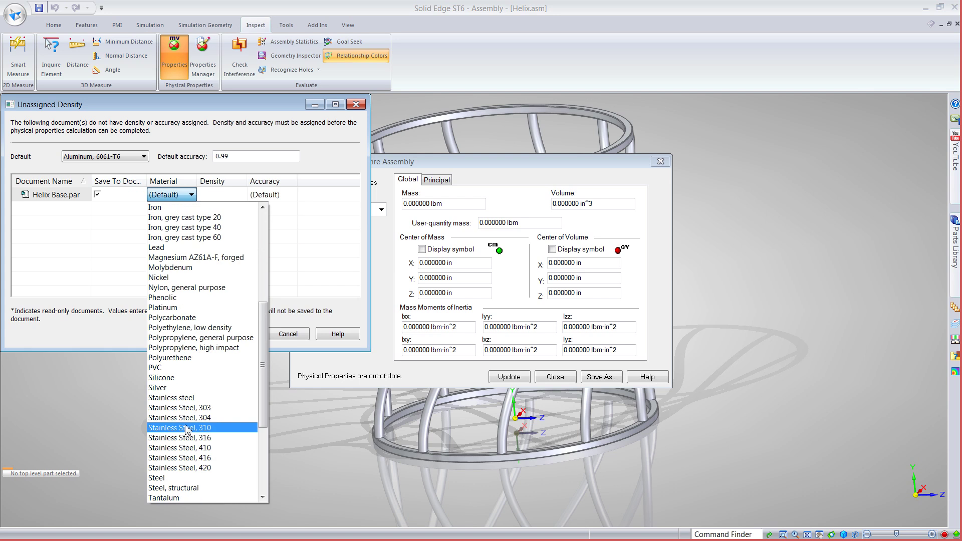
click(187, 479)
click(241, 335)
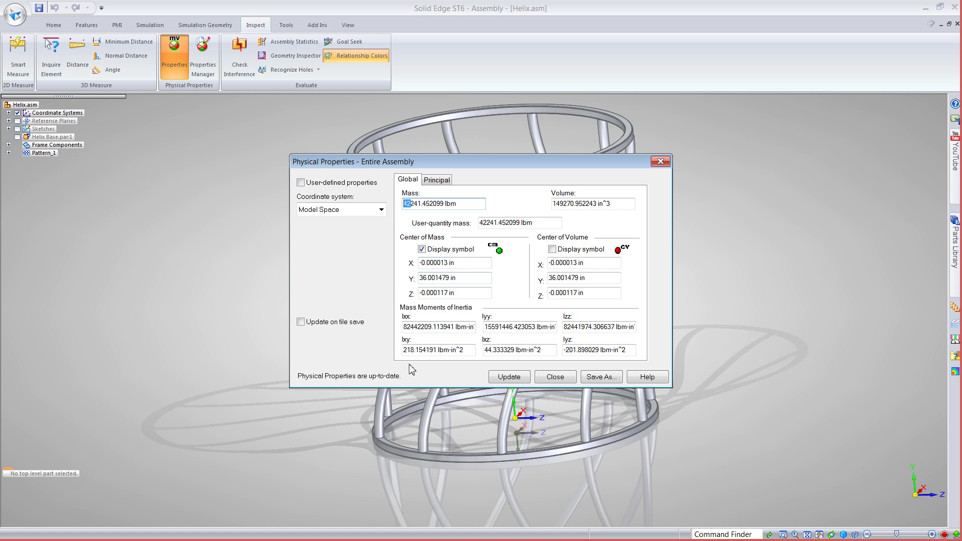
Update the assembly's physical properties again, close them, and view the center of mass marker inside the frame.
drag(460, 173, 205, 209)
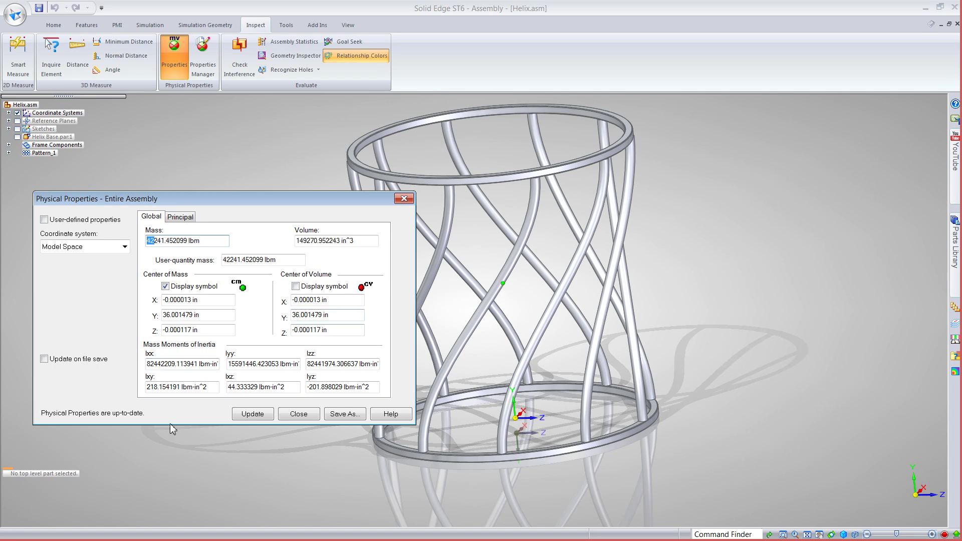
click(251, 414)
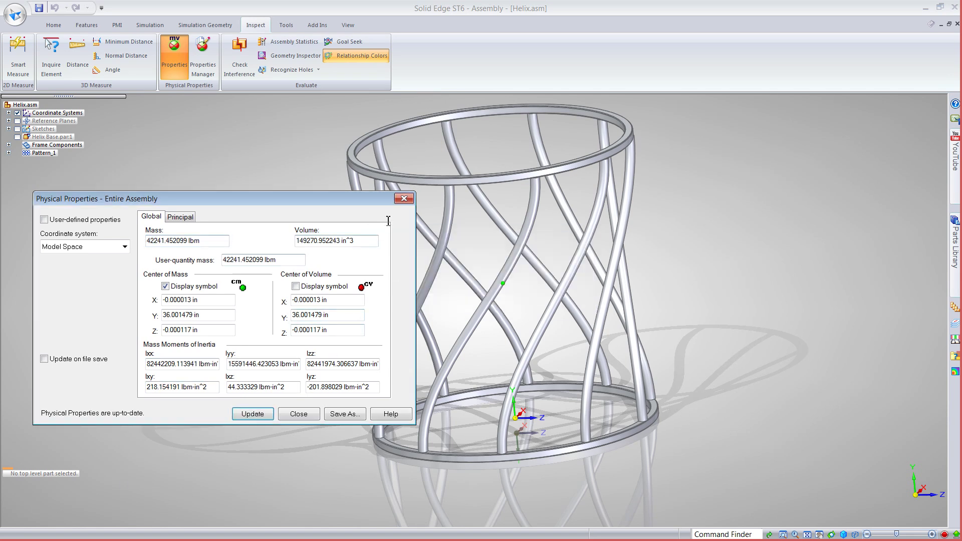
click(404, 199)
middle_drag(842, 219, 776, 243)
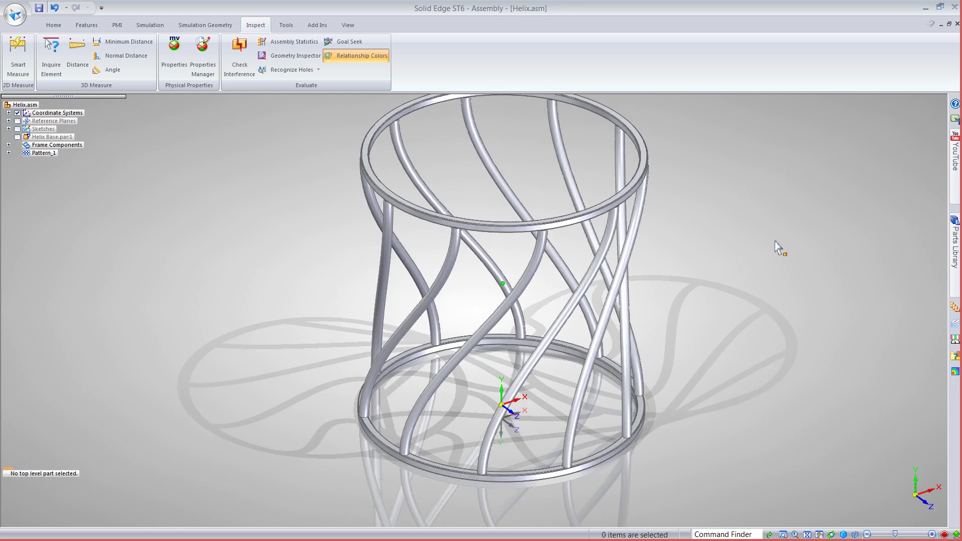